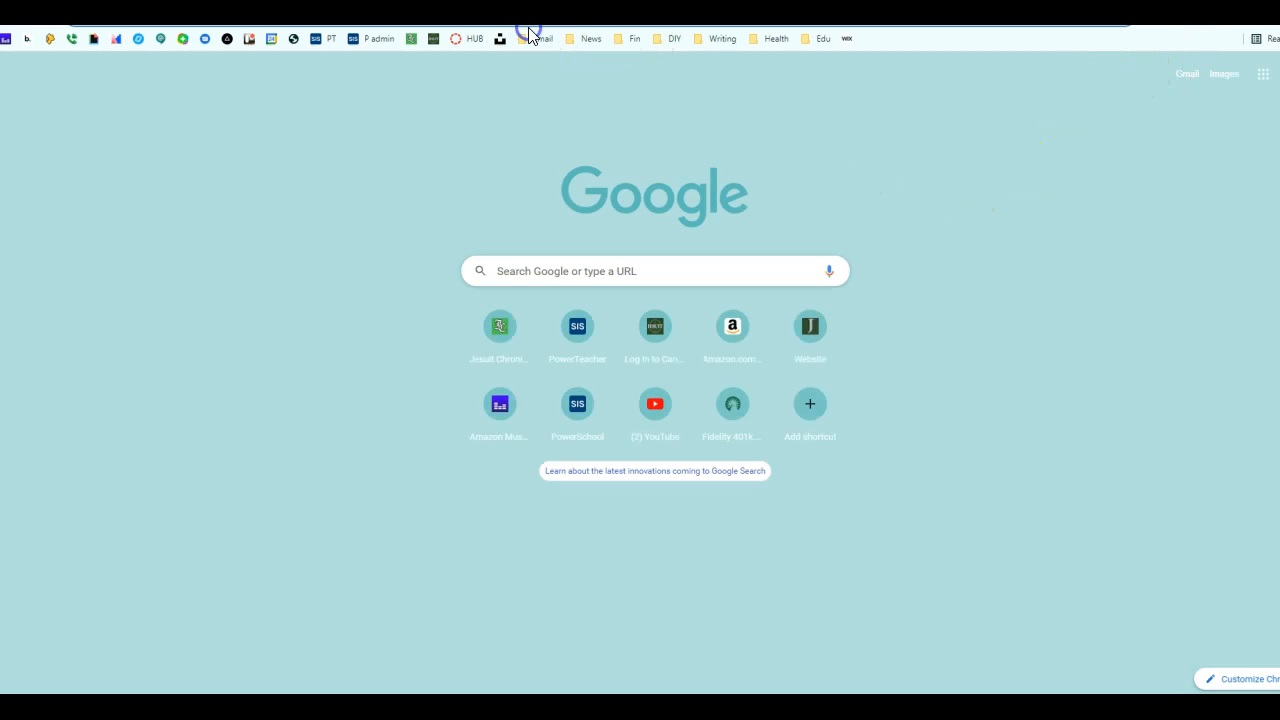
# Step: Search Google for 'audacity' to list the official audacityteam.org site and its Download link
pyautogui.write('auda')
pyautogui.press('Return')
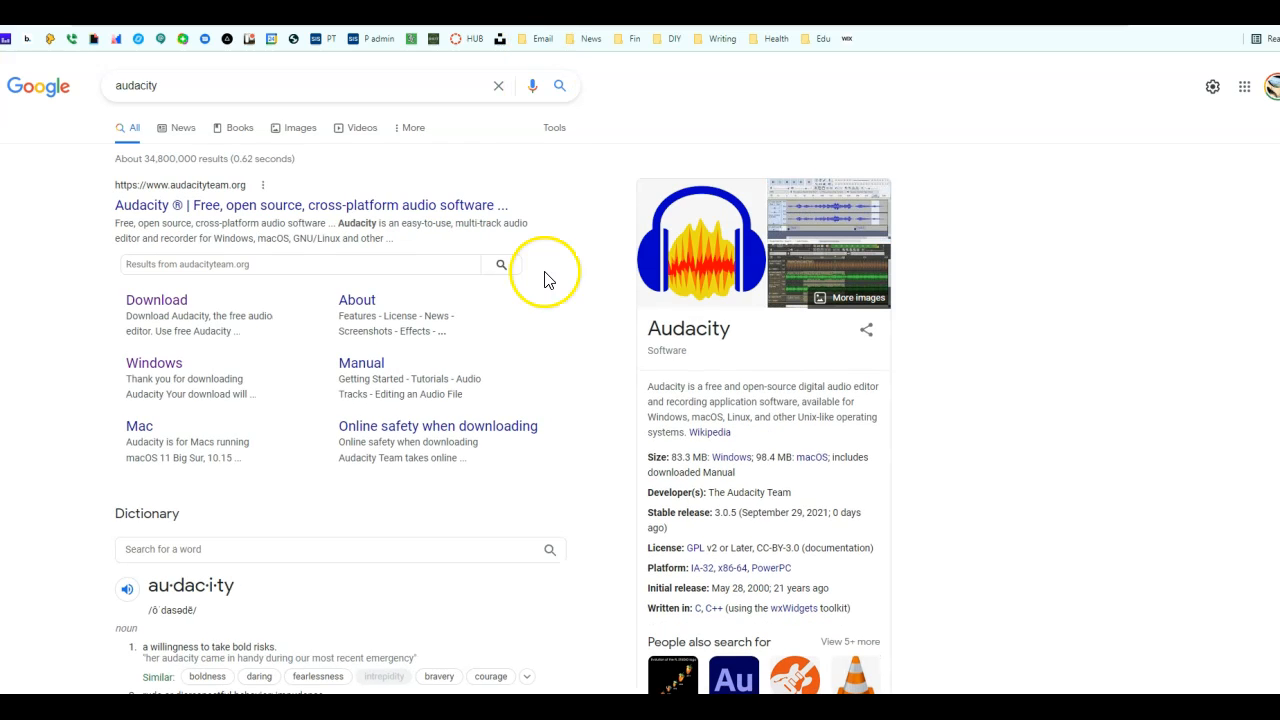
pyautogui.moveTo(346, 708)
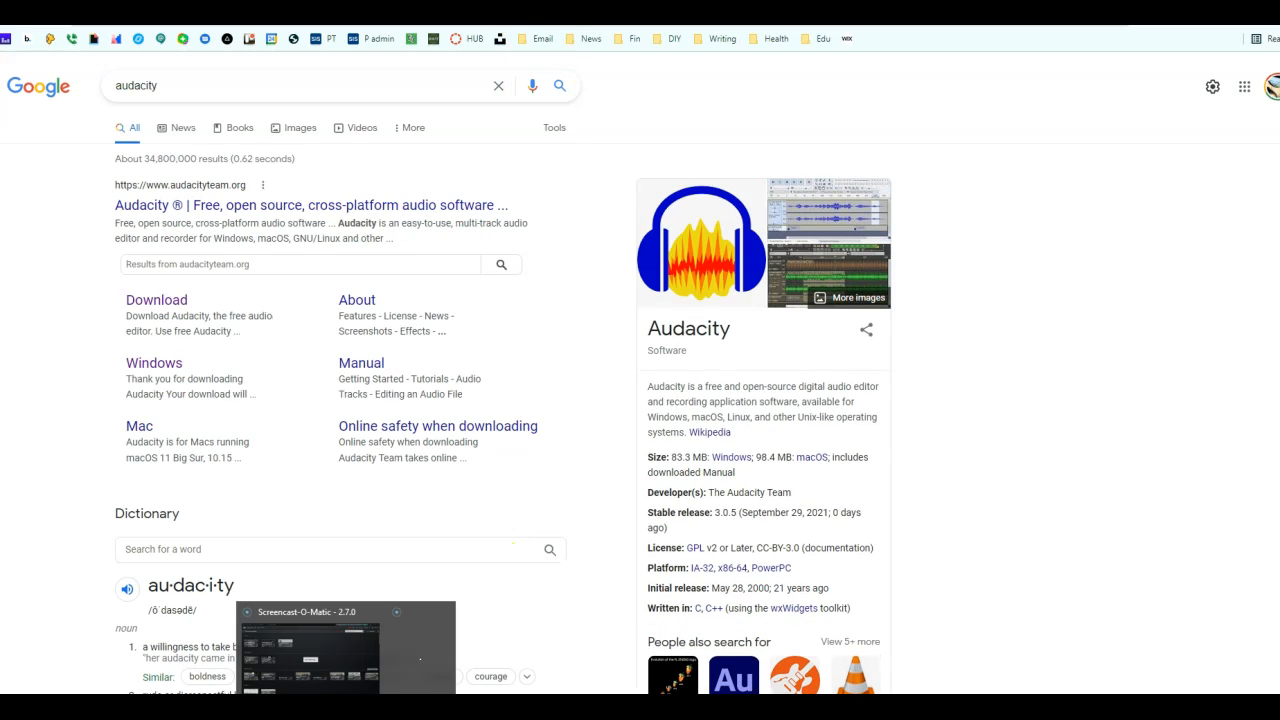
pyautogui.click(415, 637)
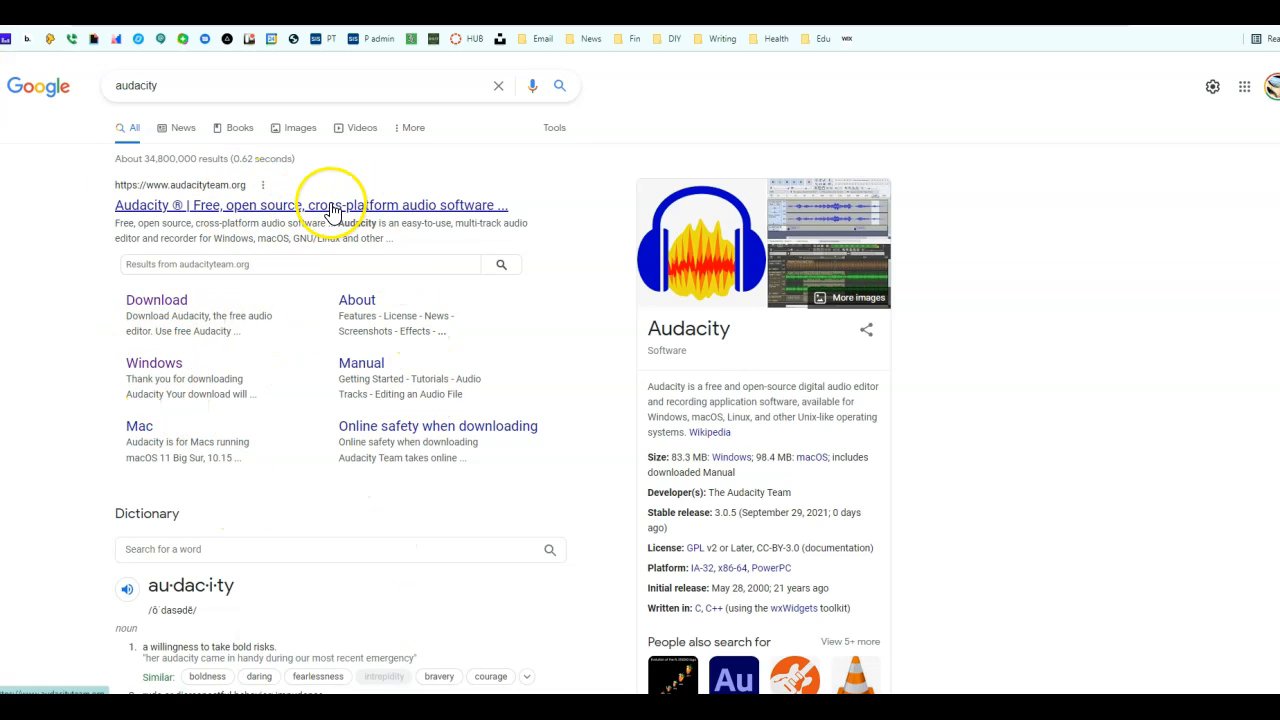
# Step: Go to the audacityteam.org Download page and start the Audacity for Windows 3.0.5 download
pyautogui.click(171, 306)
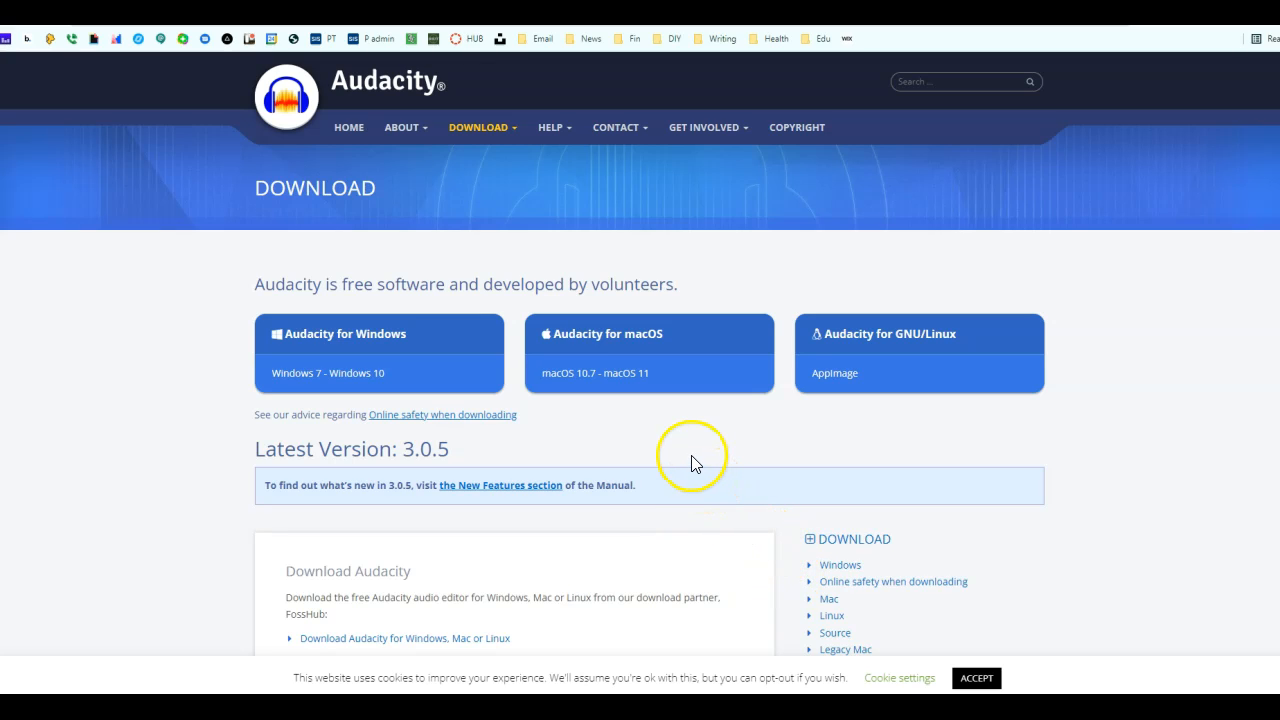
pyautogui.click(372, 347)
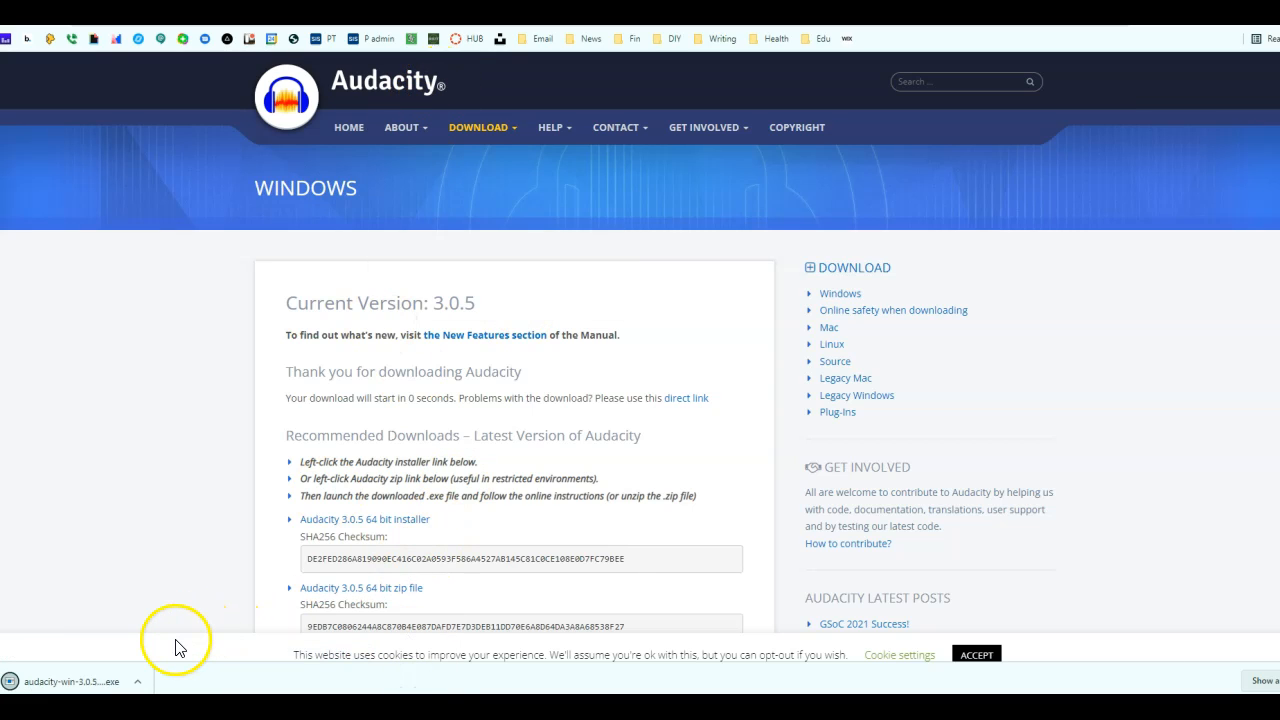
# Step: Install Audacity 3.0.5 in English to the default folder with a desktop shortcut, then launch it
pyautogui.click(110, 688)
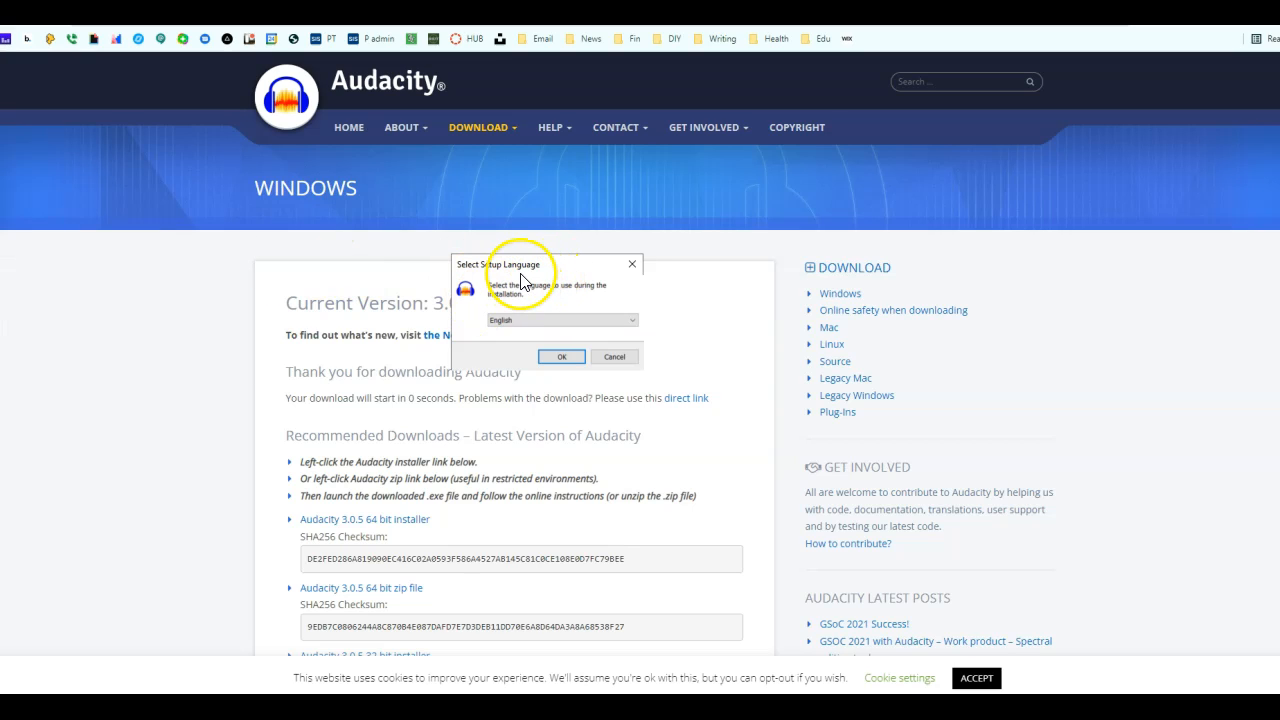
pyautogui.click(564, 357)
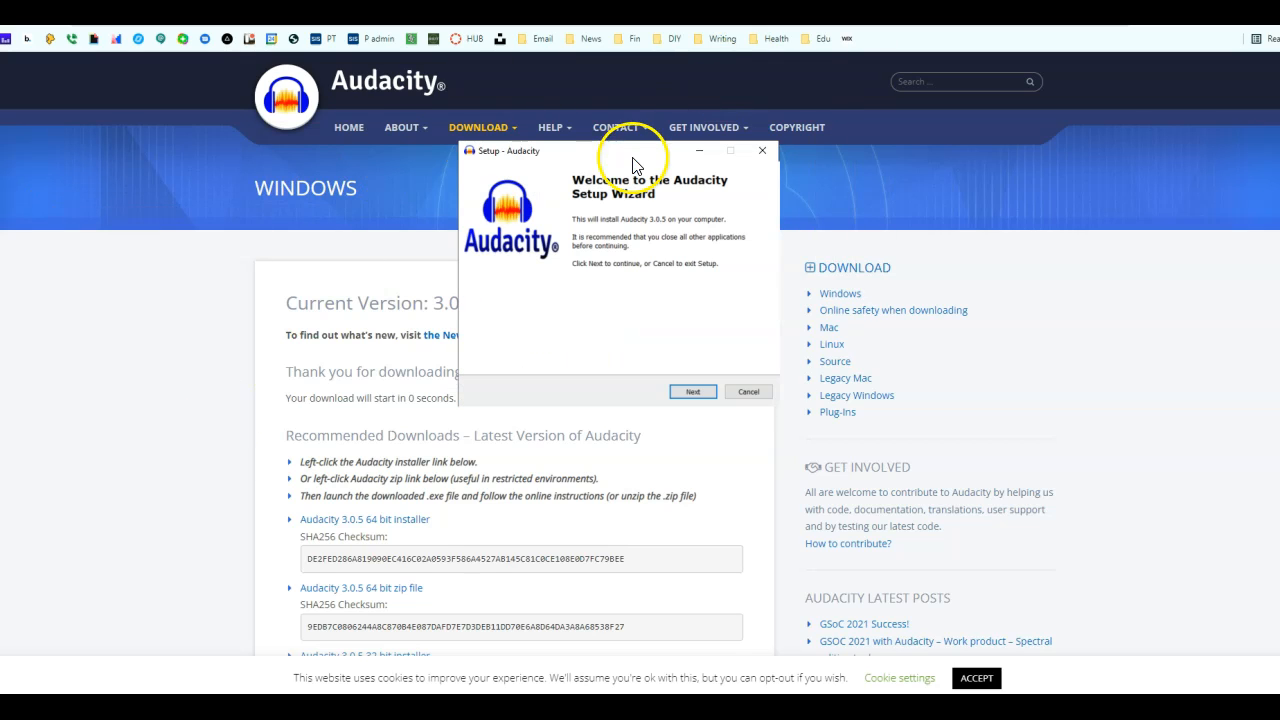
pyautogui.click(689, 392)
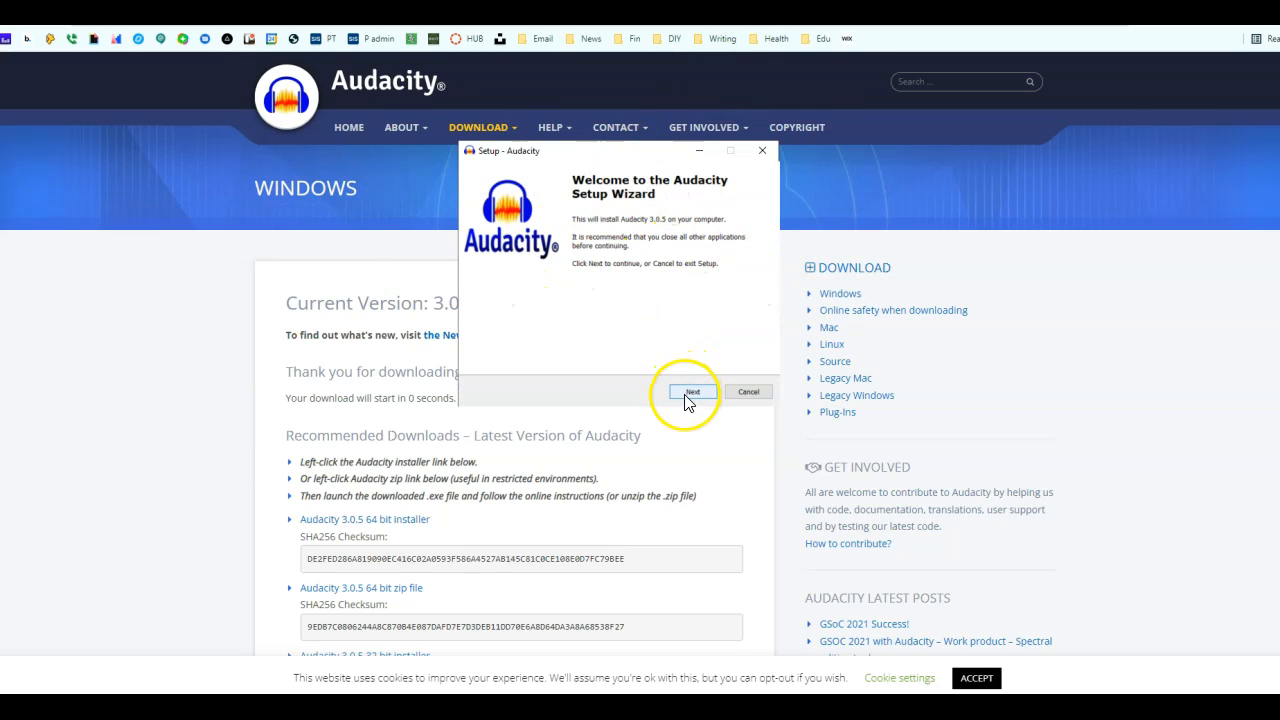
pyautogui.click(690, 392)
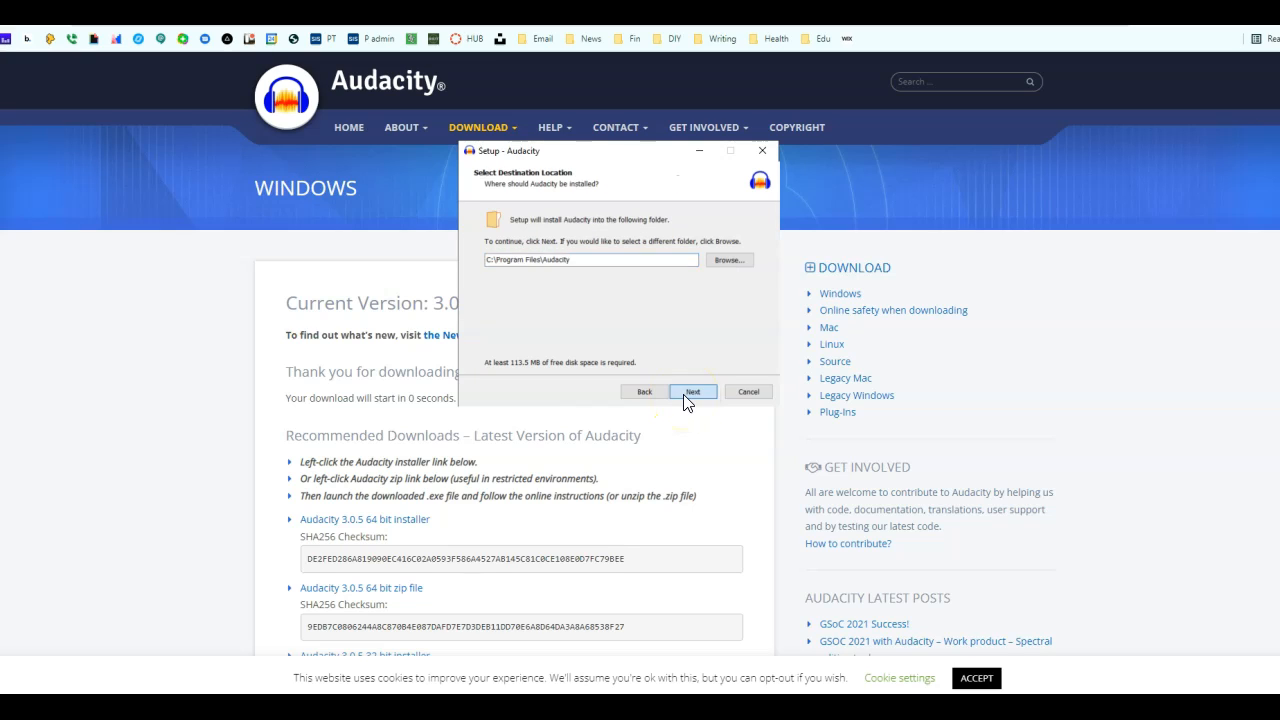
pyautogui.click(690, 392)
pyautogui.click(690, 392)
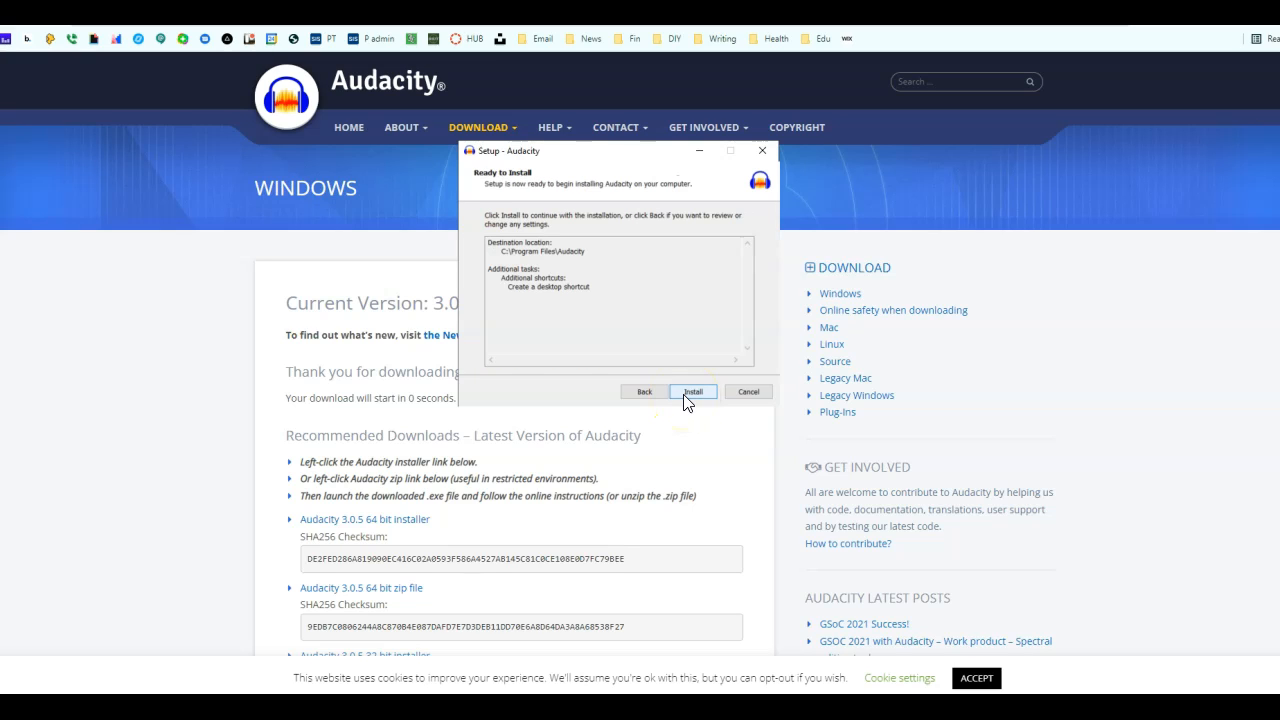
pyautogui.click(687, 394)
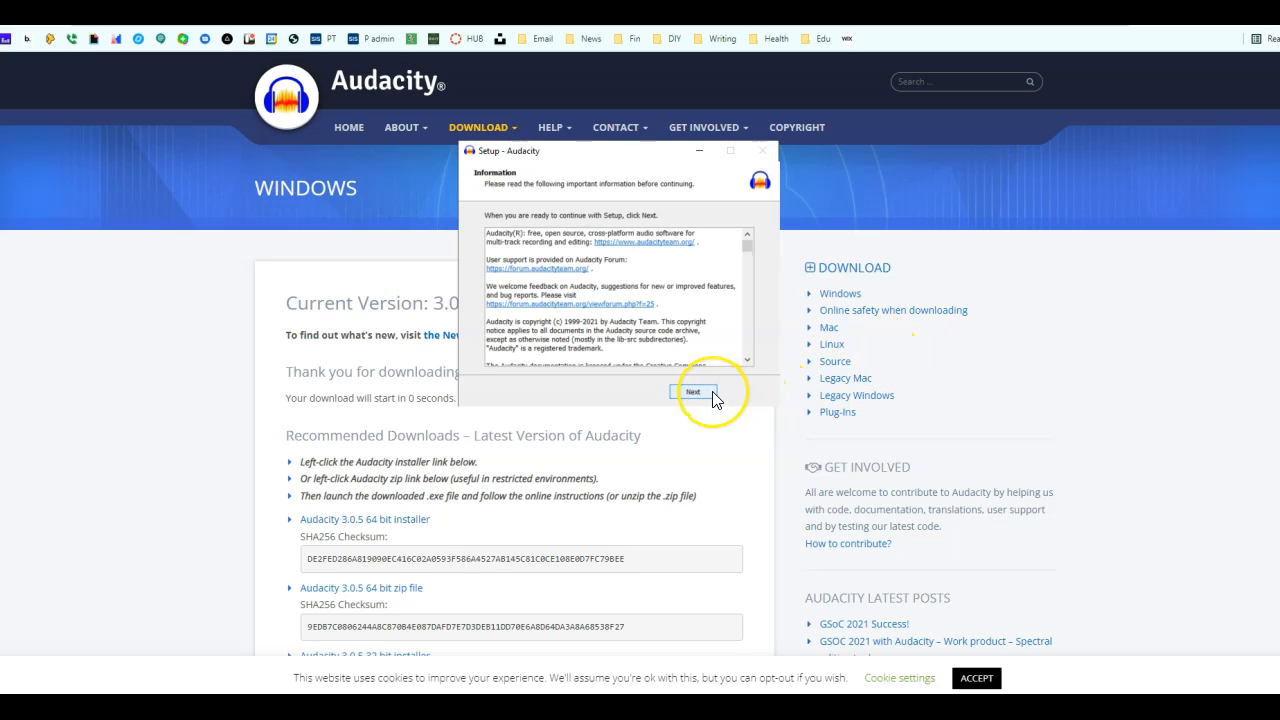
pyautogui.click(693, 392)
pyautogui.click(691, 392)
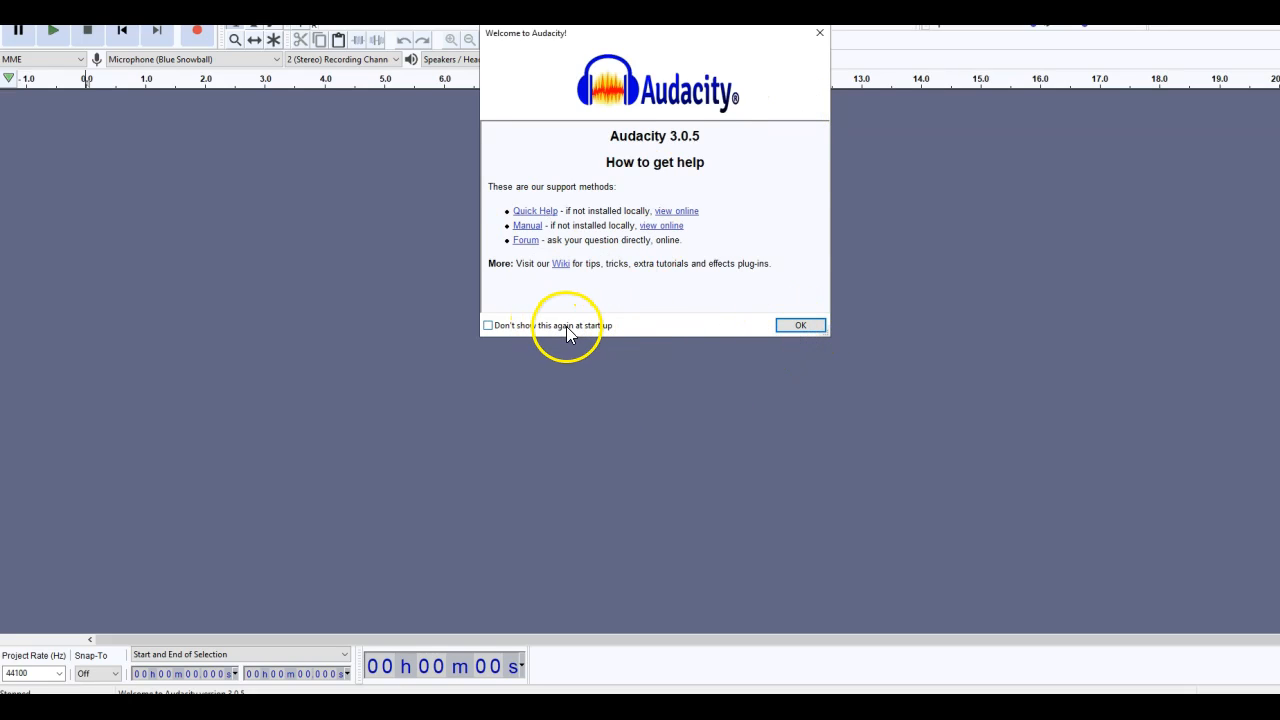
# Step: Close the welcome help dialog permanently and resize the Audacity window to fit the screen
pyautogui.moveTo(686, 38); pyautogui.dragTo(637, 108)
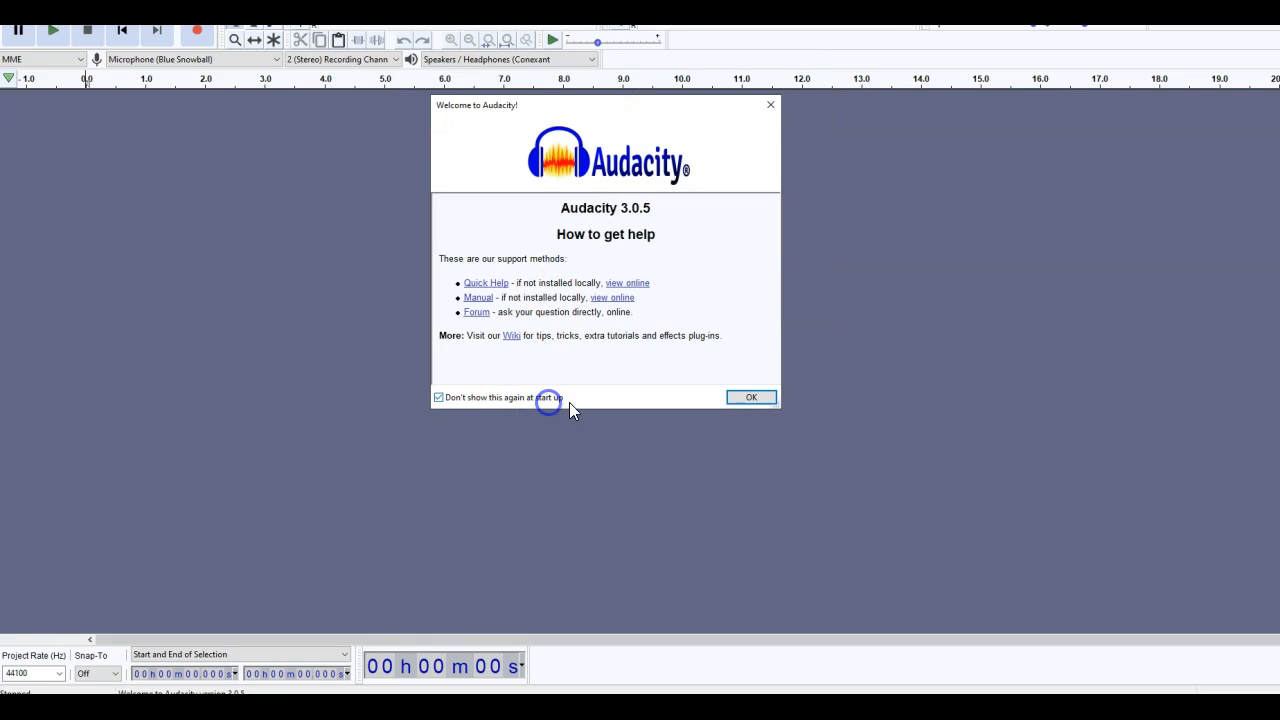
pyautogui.click(751, 397)
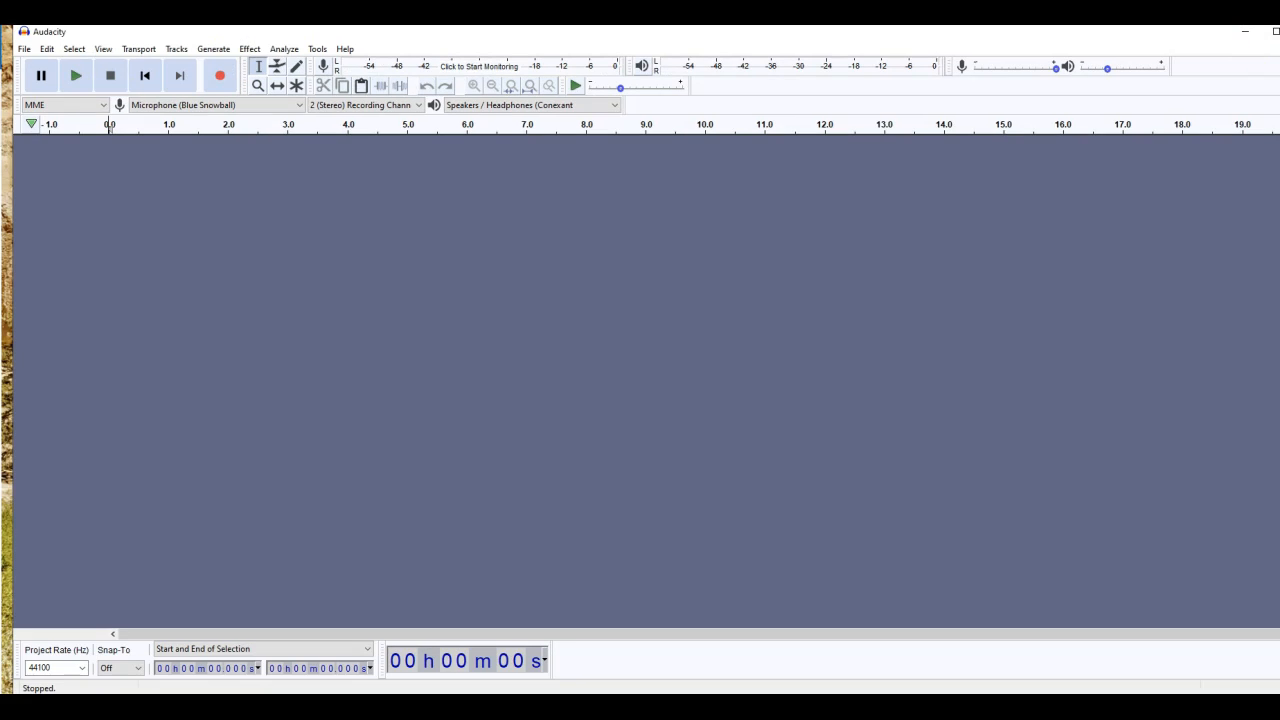
pyautogui.moveTo(1279, 25); pyautogui.dragTo(1269, 39)
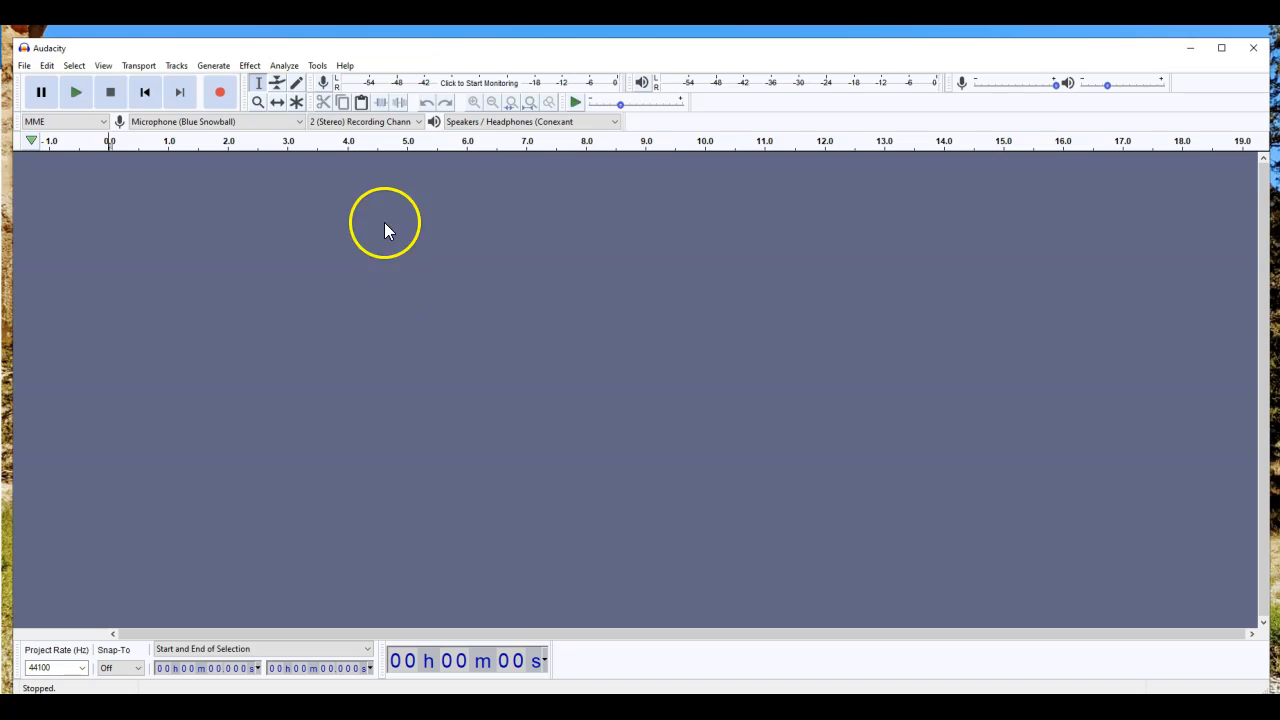
pyautogui.click(301, 129)
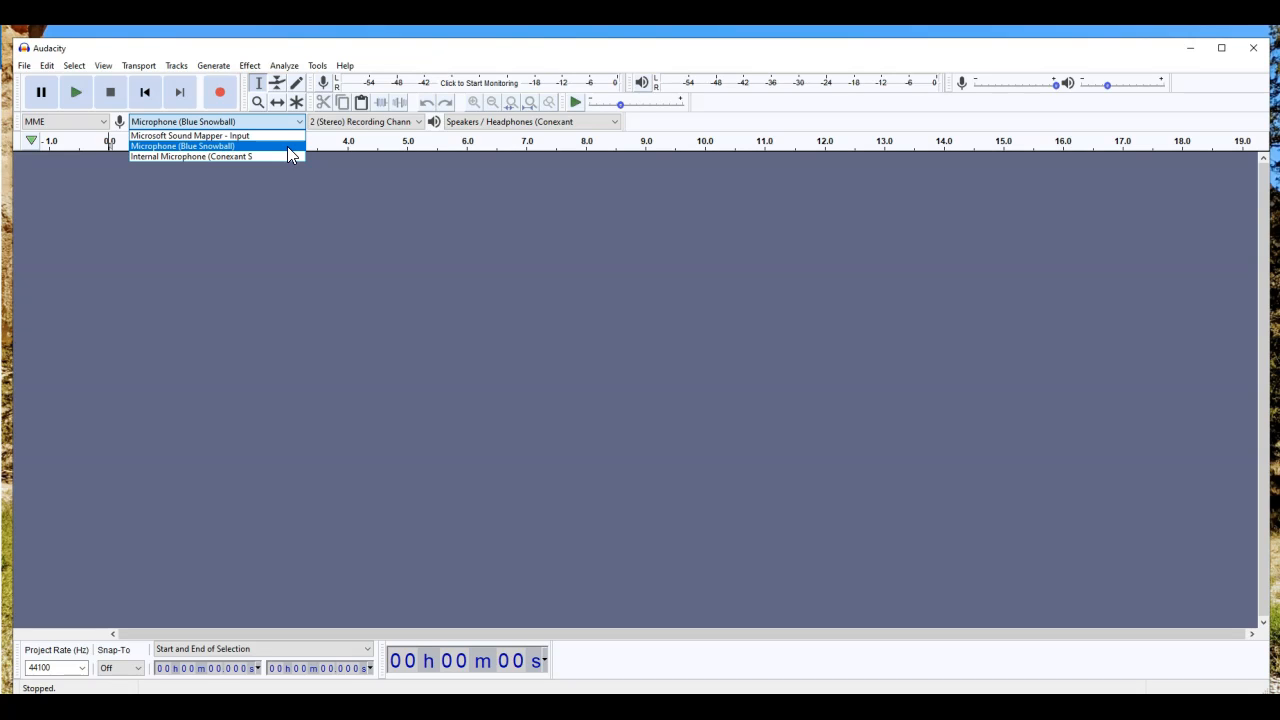
pyautogui.click(287, 146)
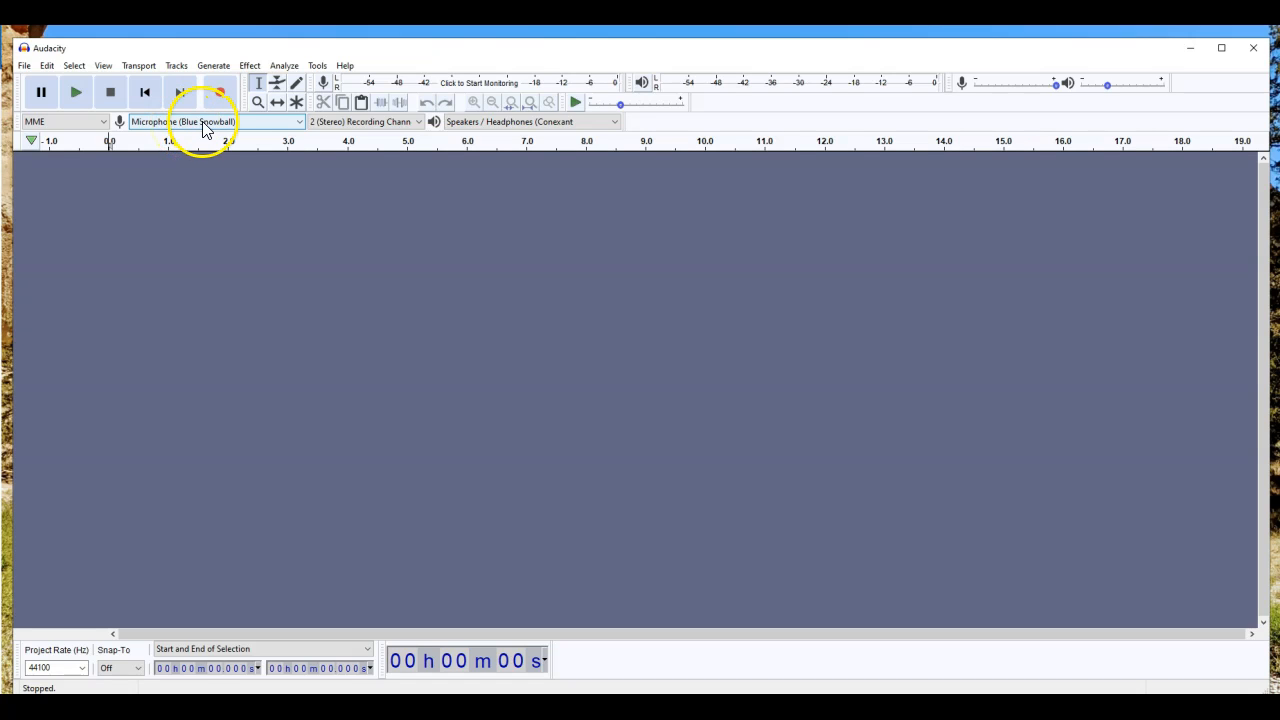
pyautogui.click(246, 122)
pyautogui.click(249, 123)
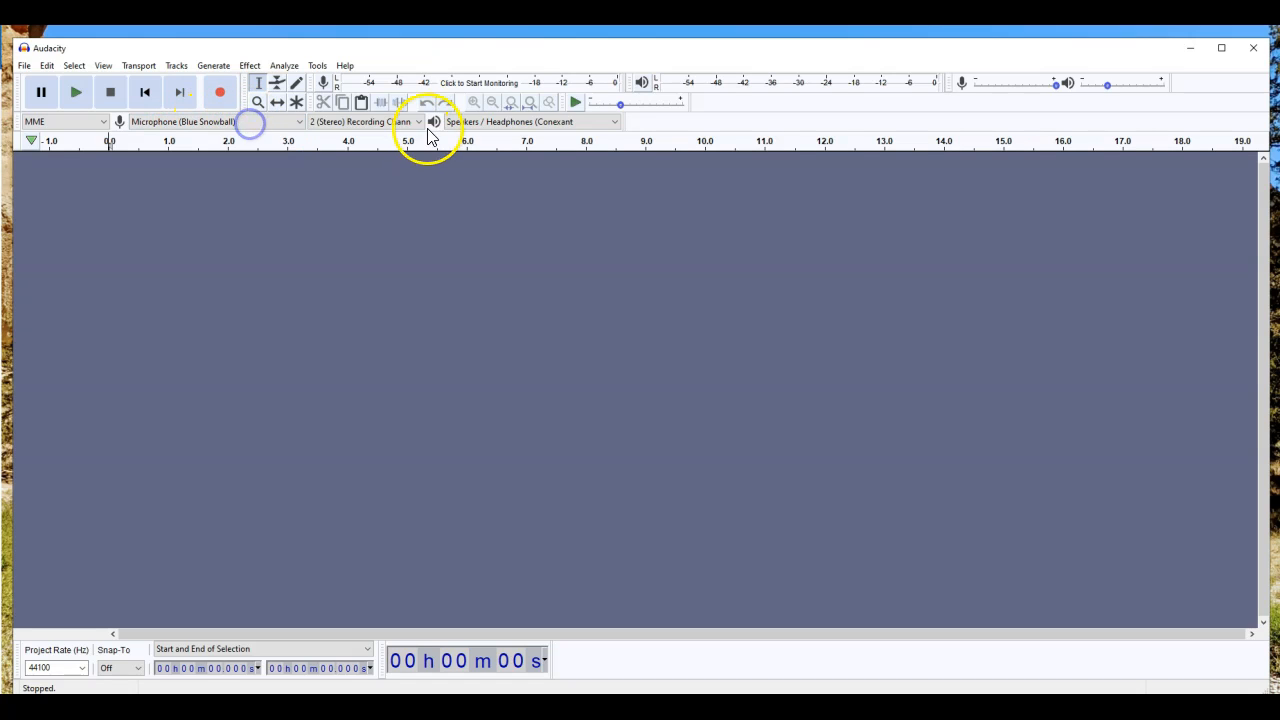
pyautogui.click(418, 123)
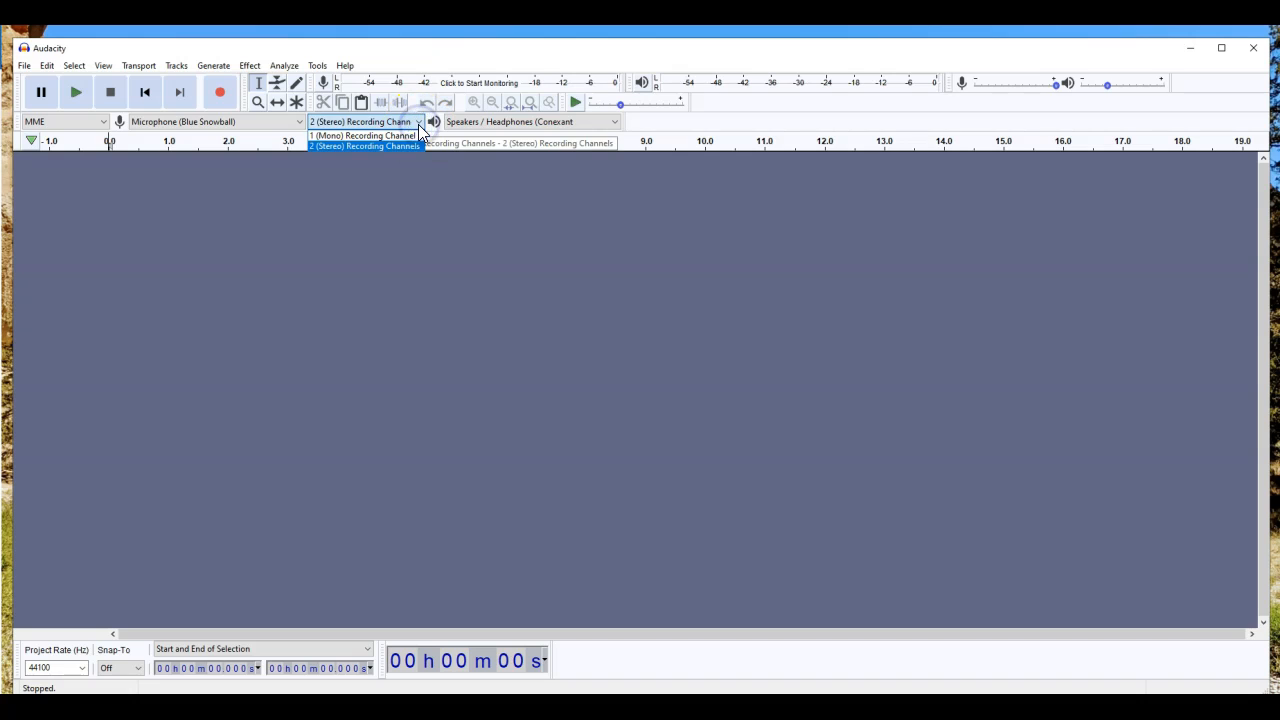
pyautogui.click(418, 124)
pyautogui.click(461, 121)
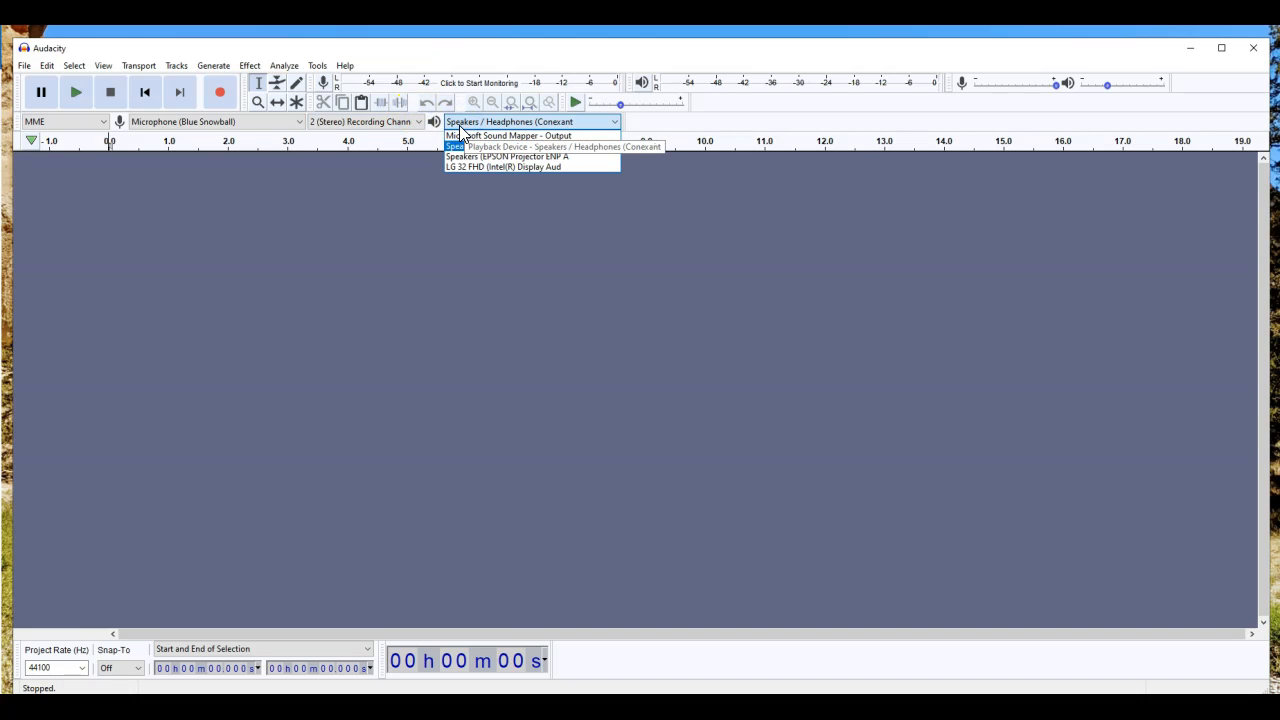
pyautogui.click(463, 121)
pyautogui.click(416, 122)
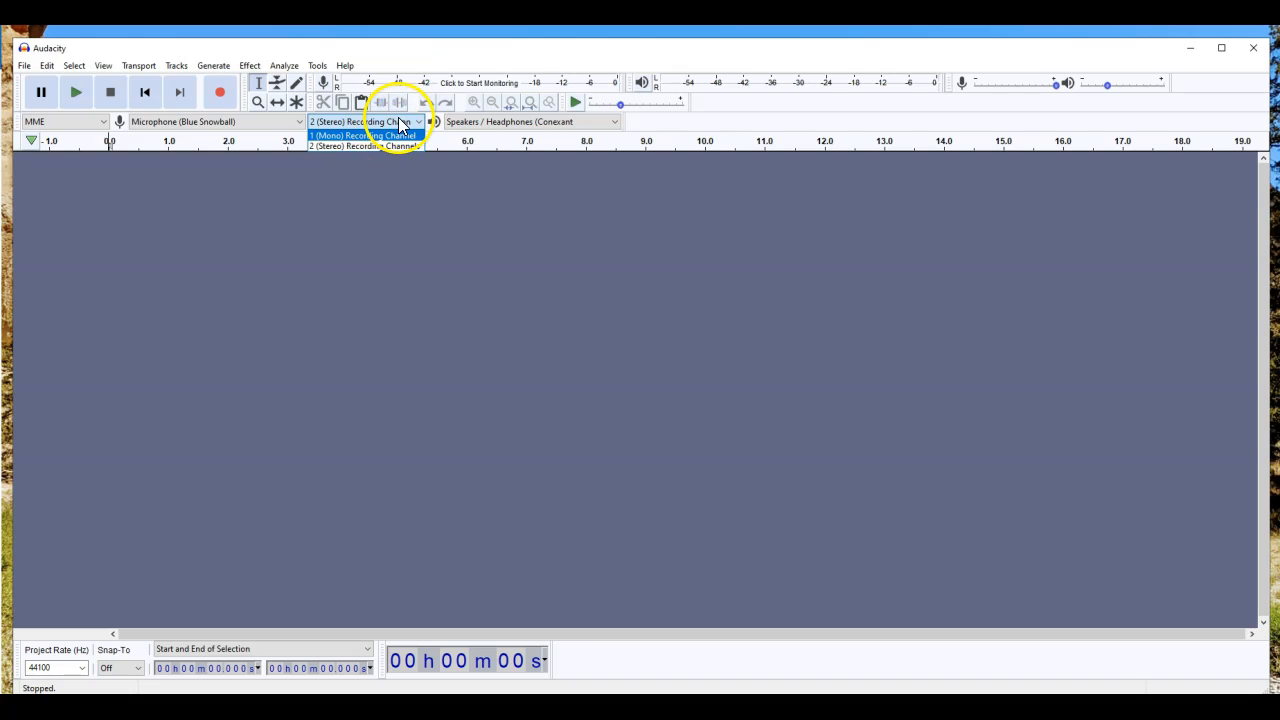
pyautogui.click(404, 122)
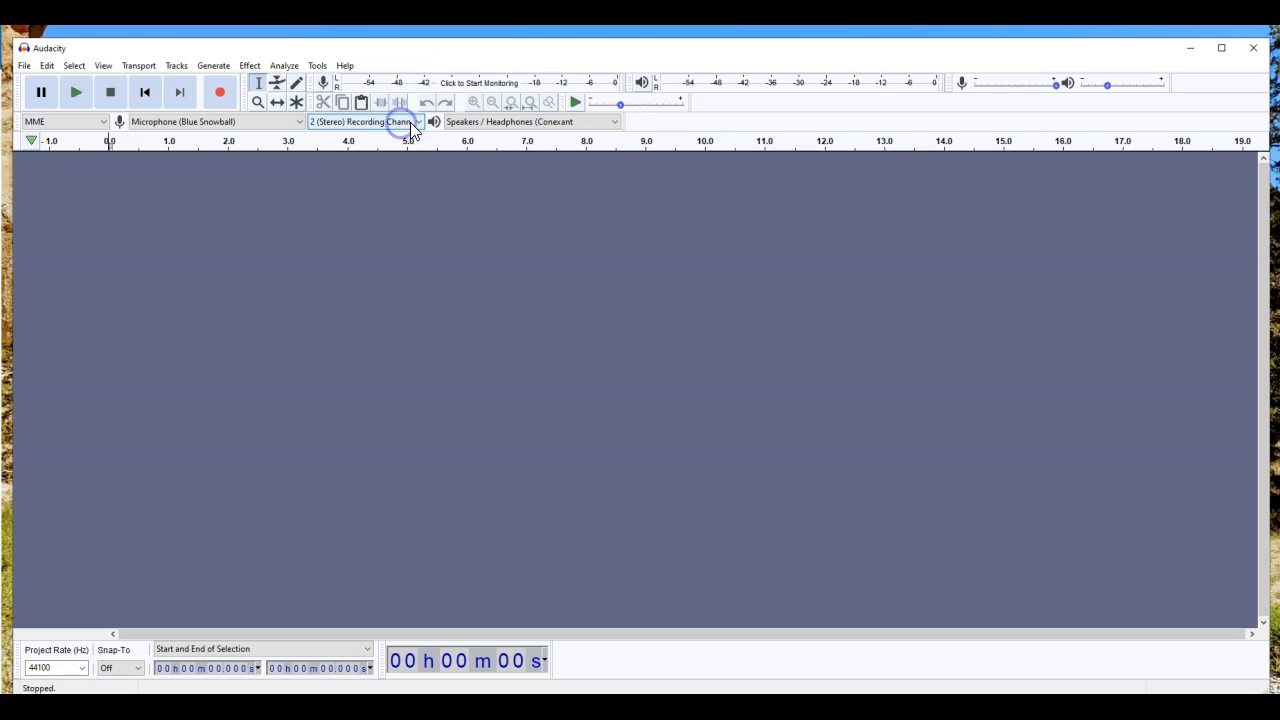
pyautogui.click(491, 122)
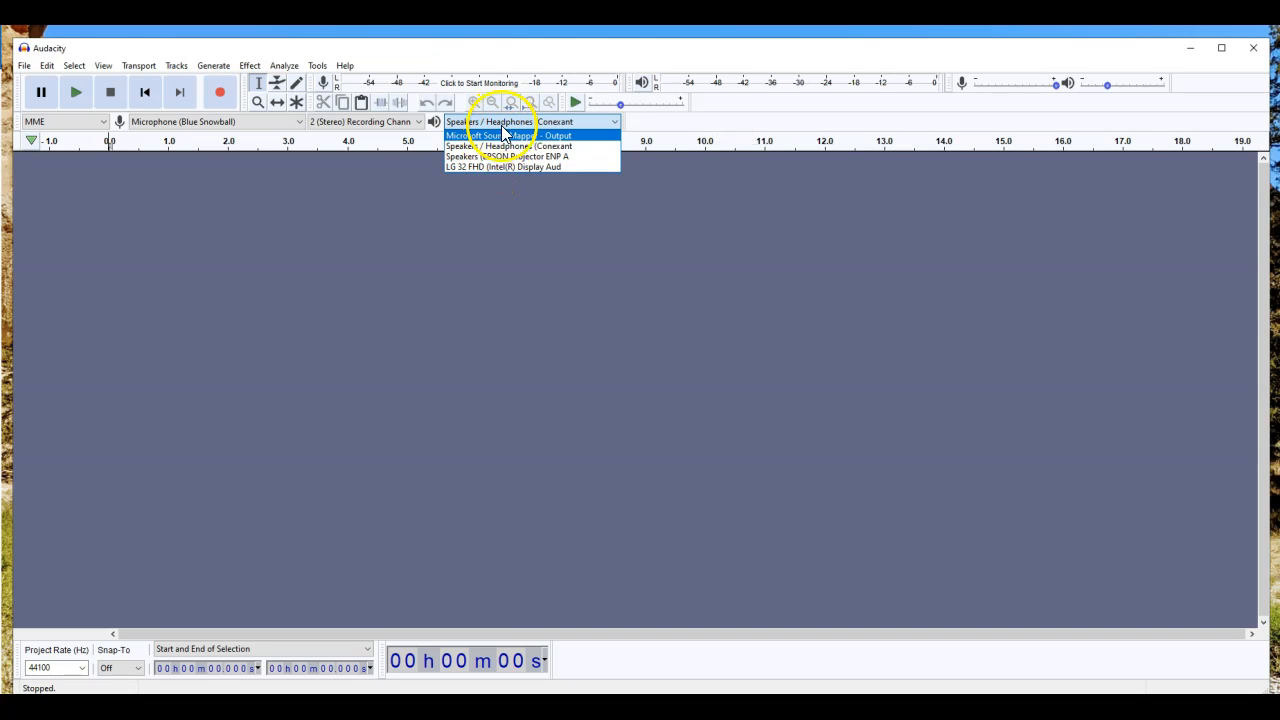
pyautogui.click(501, 146)
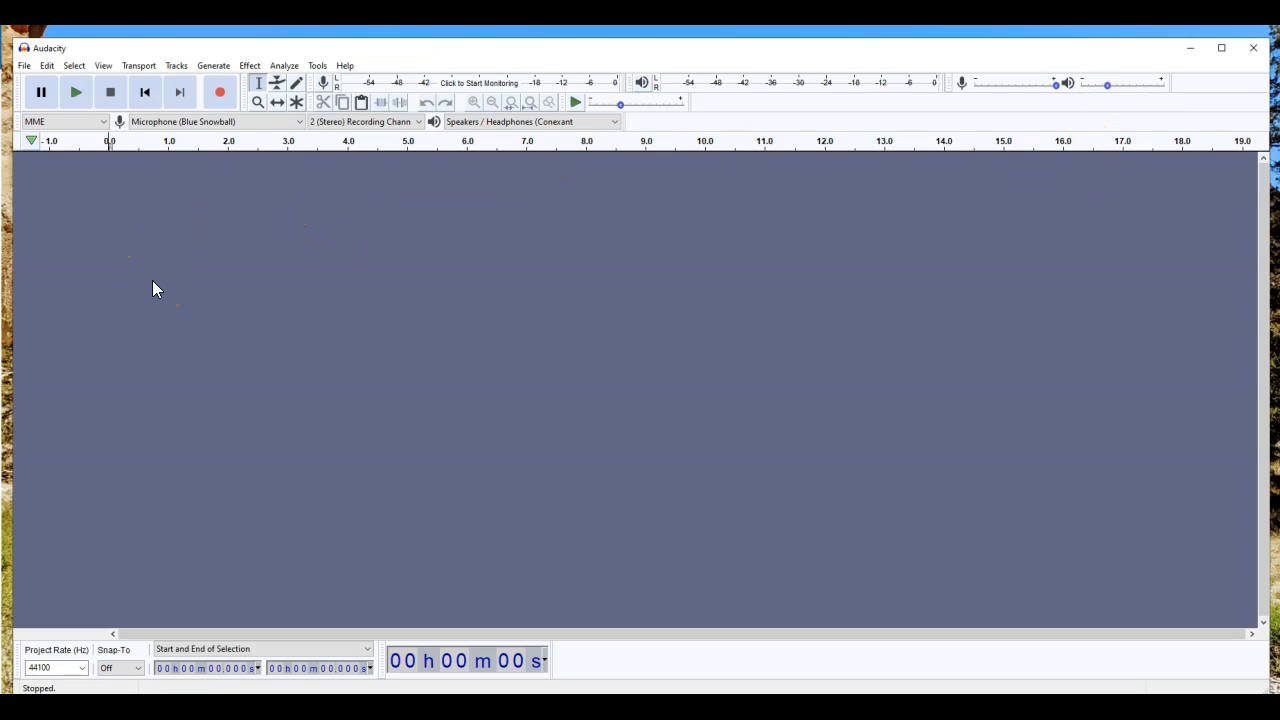
# Step: Record about 15 seconds of stereo speech into a new track
pyautogui.click(219, 93)
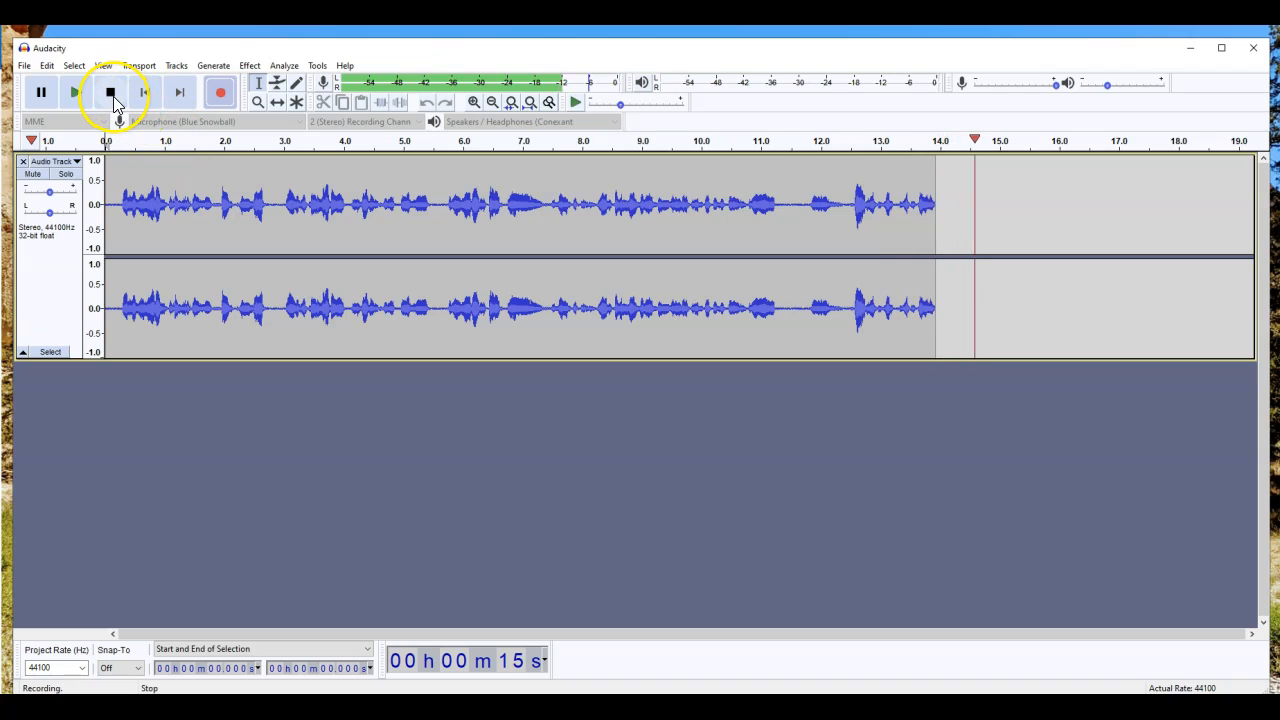
pyautogui.click(112, 94)
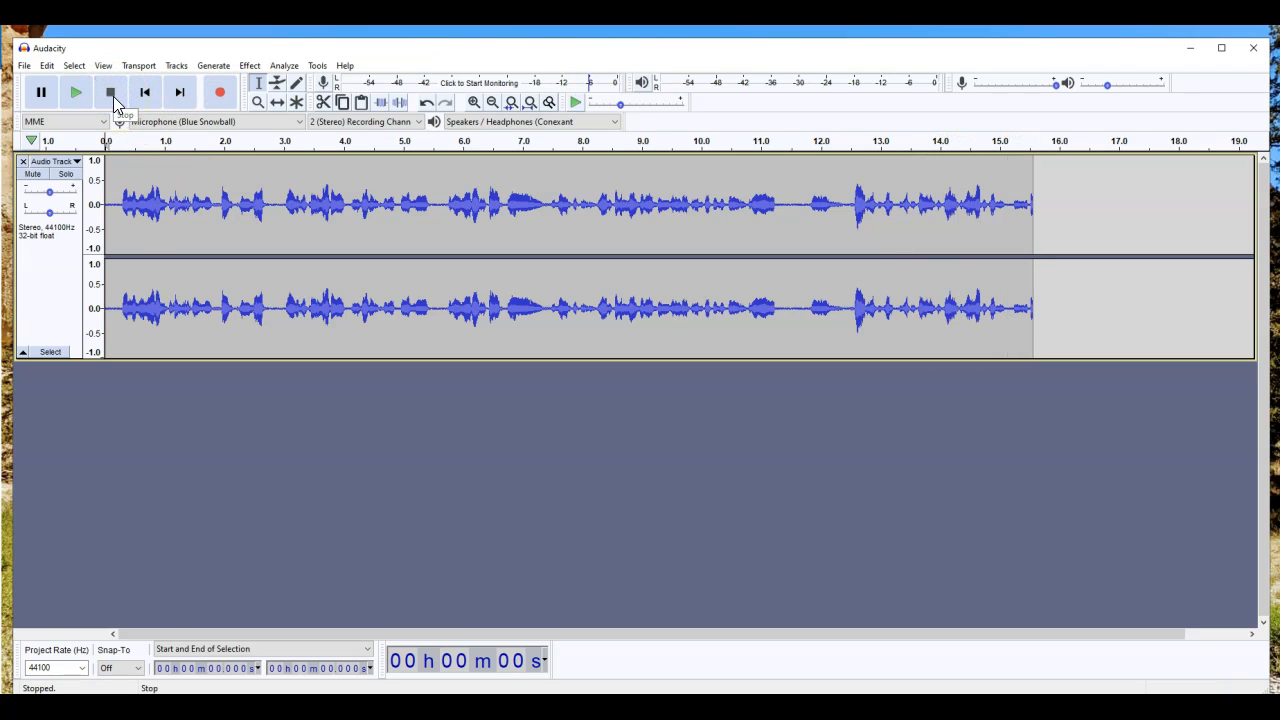
# Step: Play back the recording from about 3 seconds to review it
pyautogui.click(760, 214)
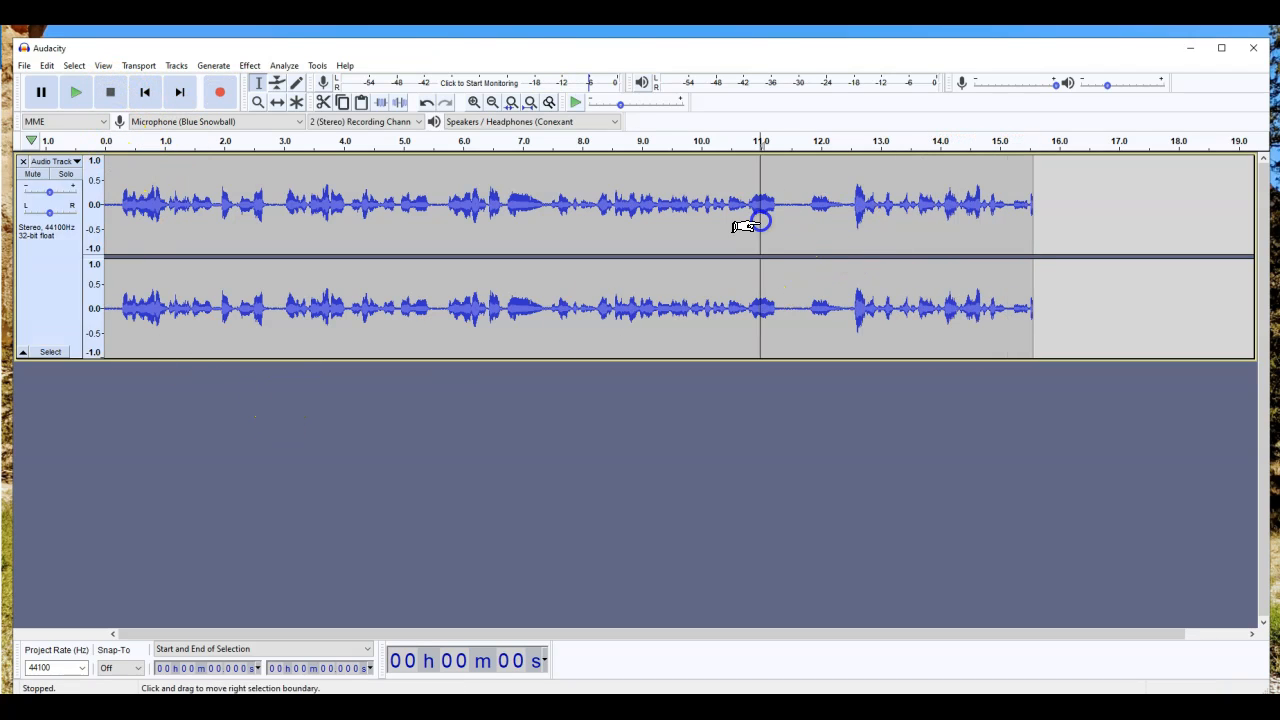
pyautogui.click(552, 222)
pyautogui.click(1033, 205)
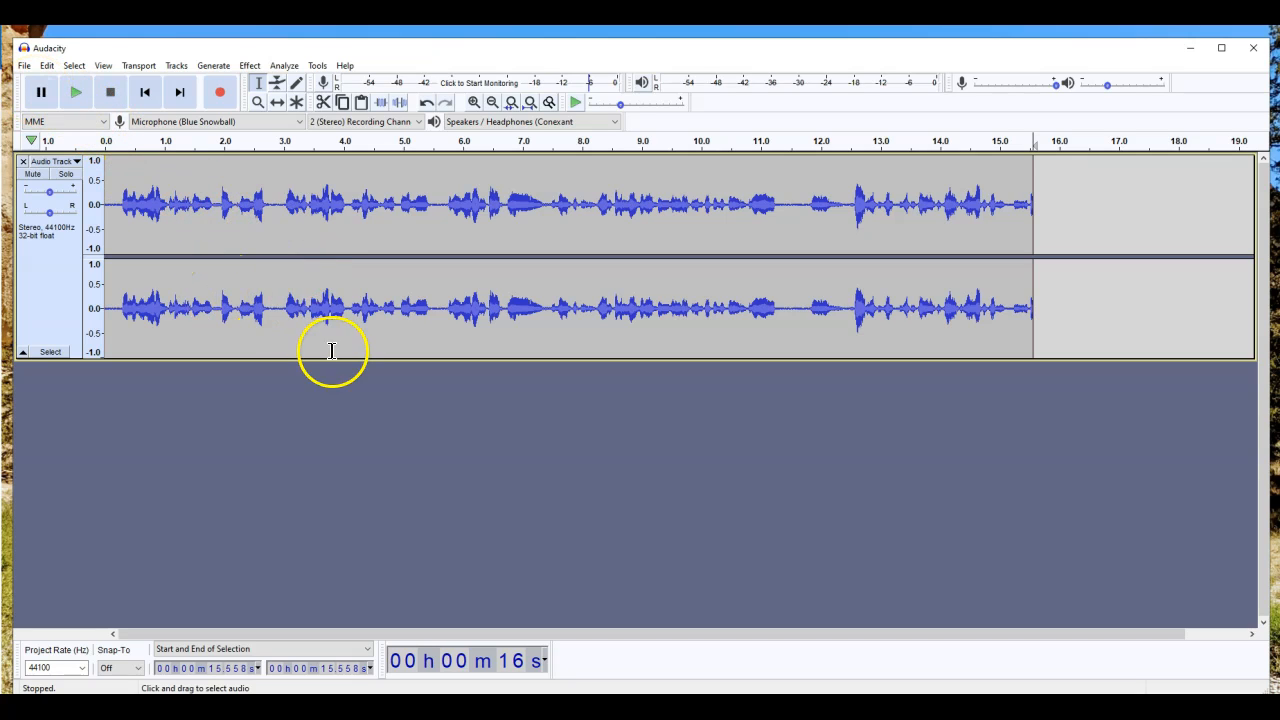
pyautogui.click(376, 432)
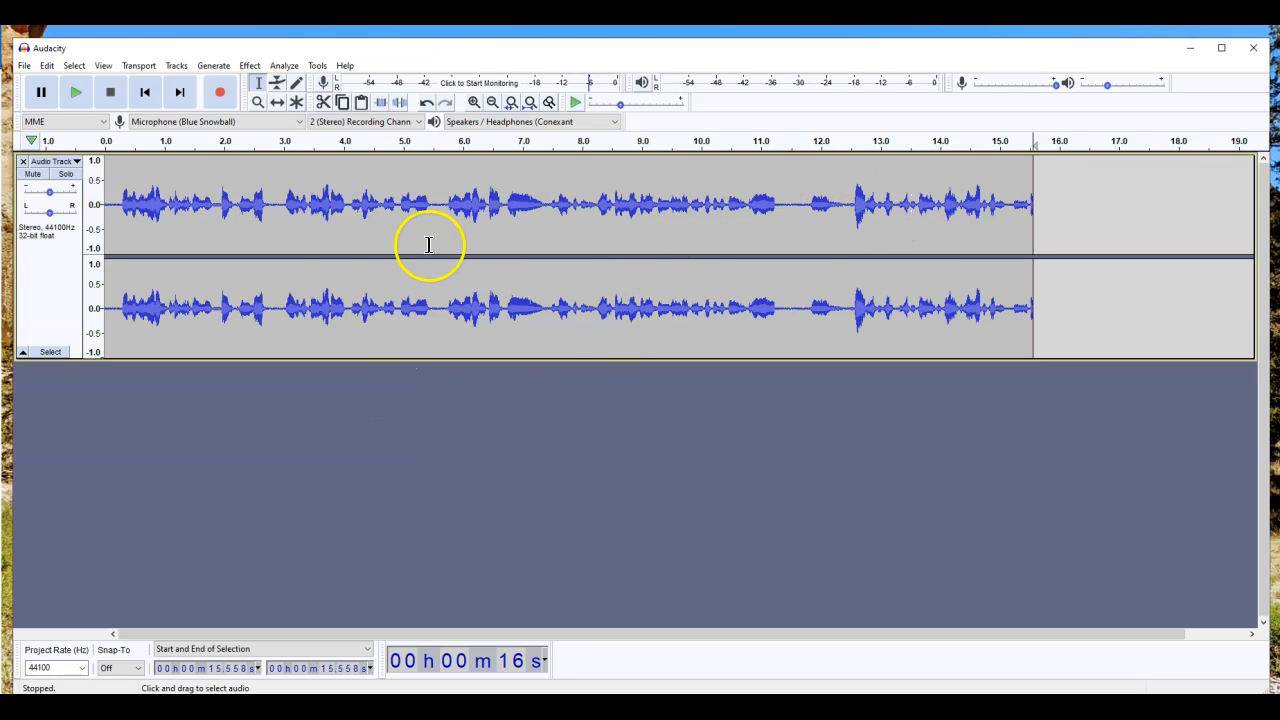
pyautogui.click(322, 234)
pyautogui.click(284, 232)
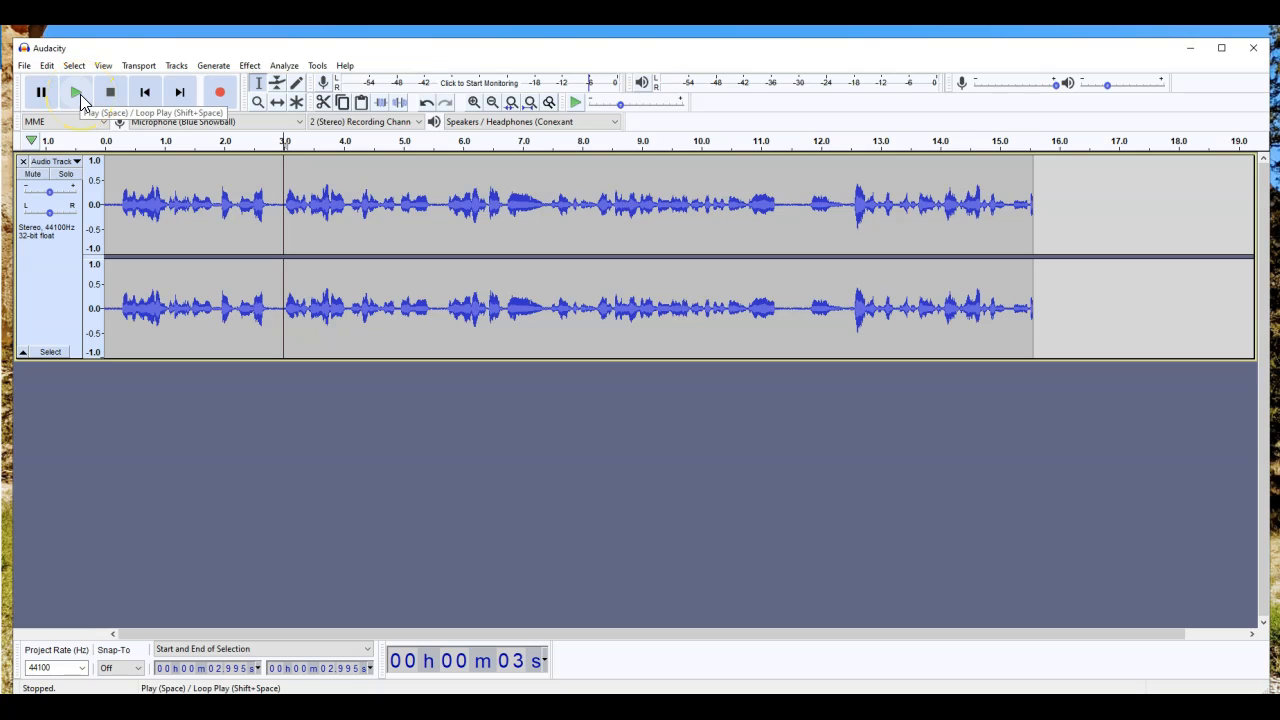
pyautogui.click(80, 94)
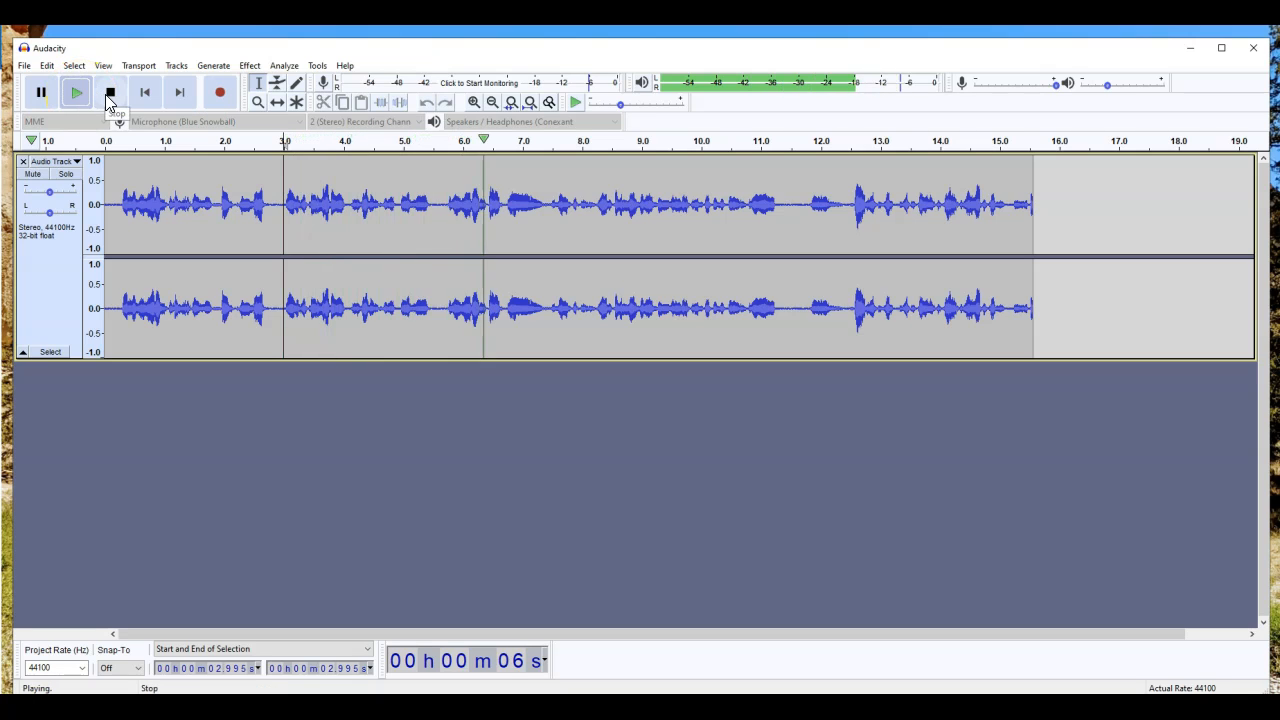
pyautogui.click(110, 93)
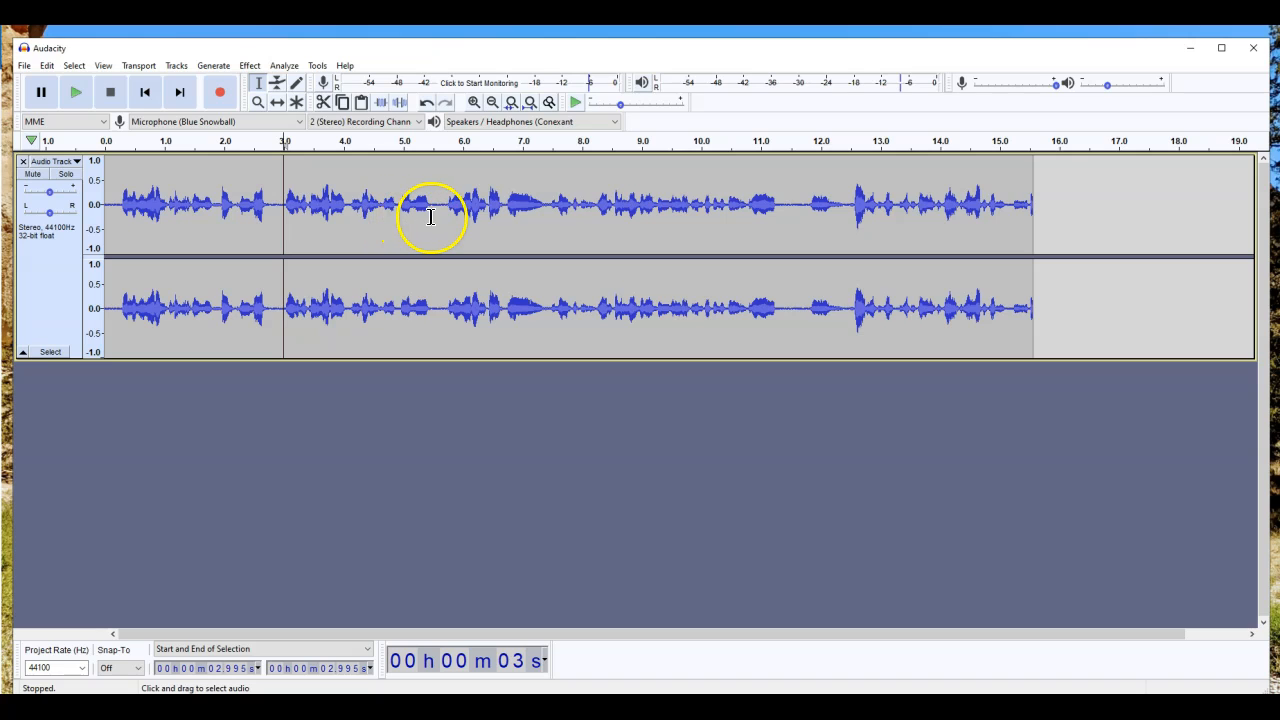
# Step: Replay the passage from 9.88 s and select the short stray sound just before 12 seconds
pyautogui.click(694, 207)
pyautogui.click(75, 93)
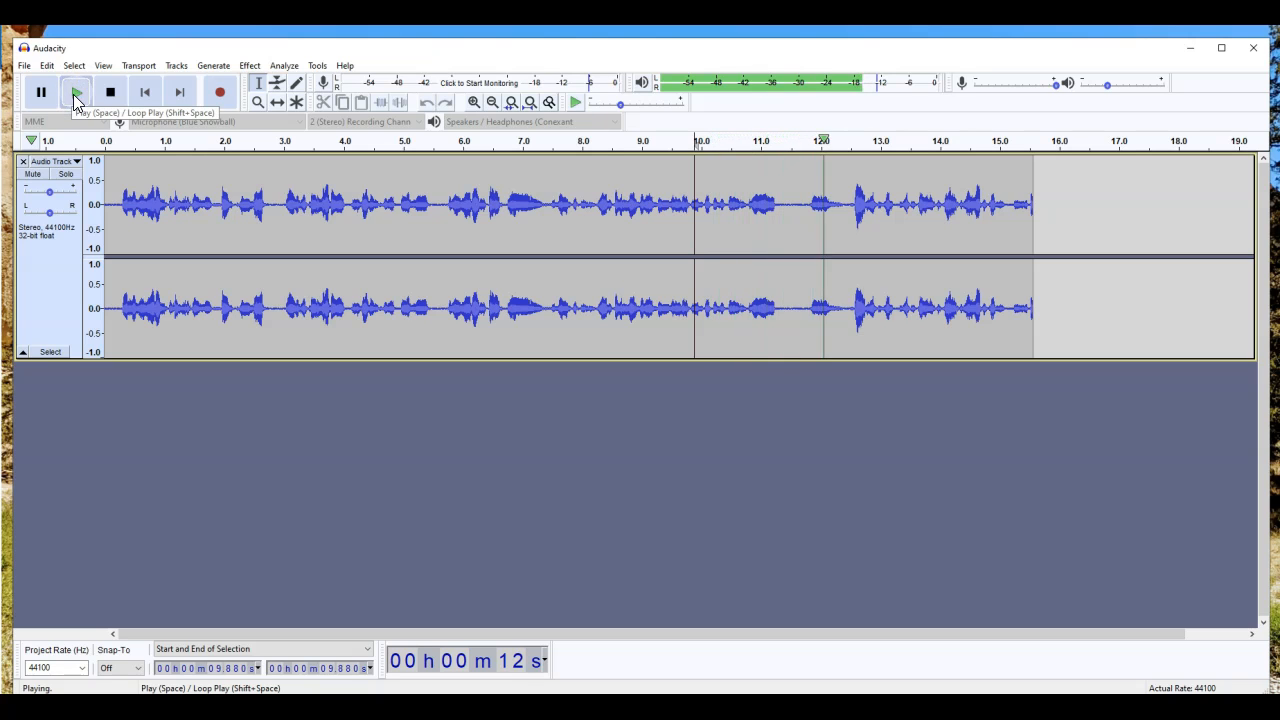
pyautogui.click(75, 93)
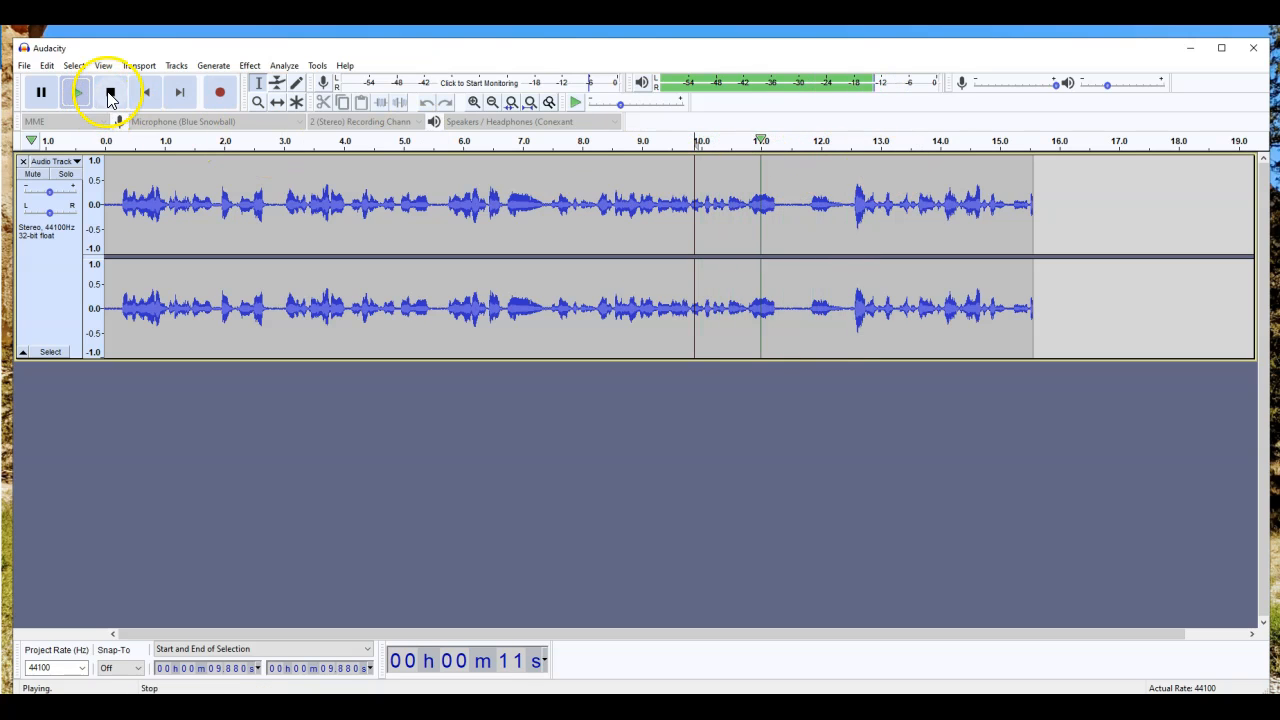
pyautogui.click(110, 92)
pyautogui.moveTo(847, 208); pyautogui.dragTo(794, 217)
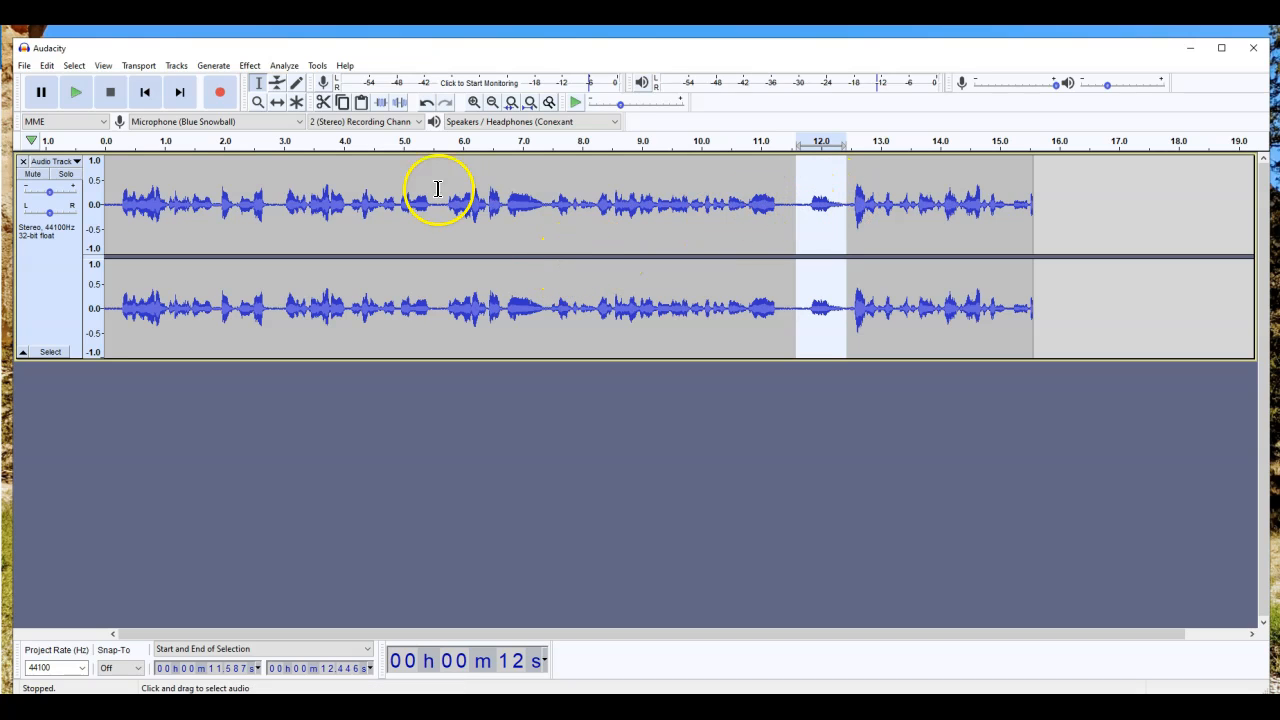
# Step: Reselect the short sound at about 11.68–12.43 s and cut it out
pyautogui.click(46, 65)
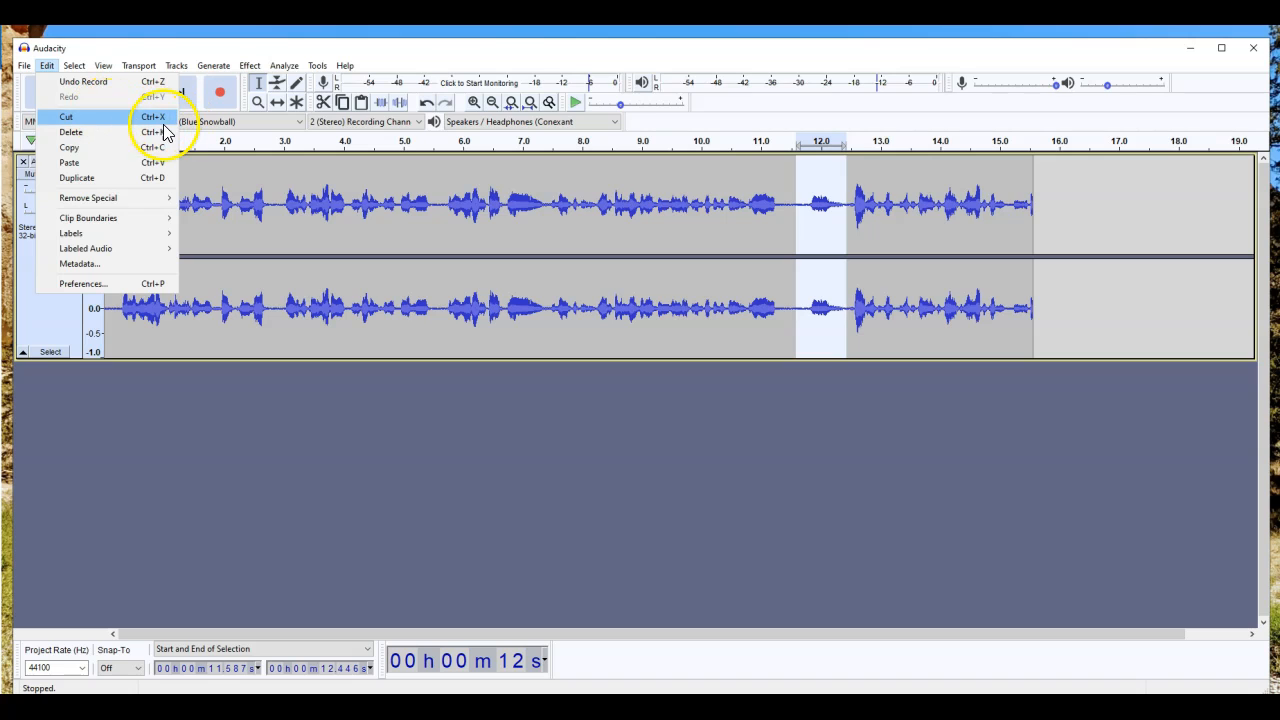
pyautogui.click(466, 396)
pyautogui.moveTo(802, 205); pyautogui.dragTo(848, 205)
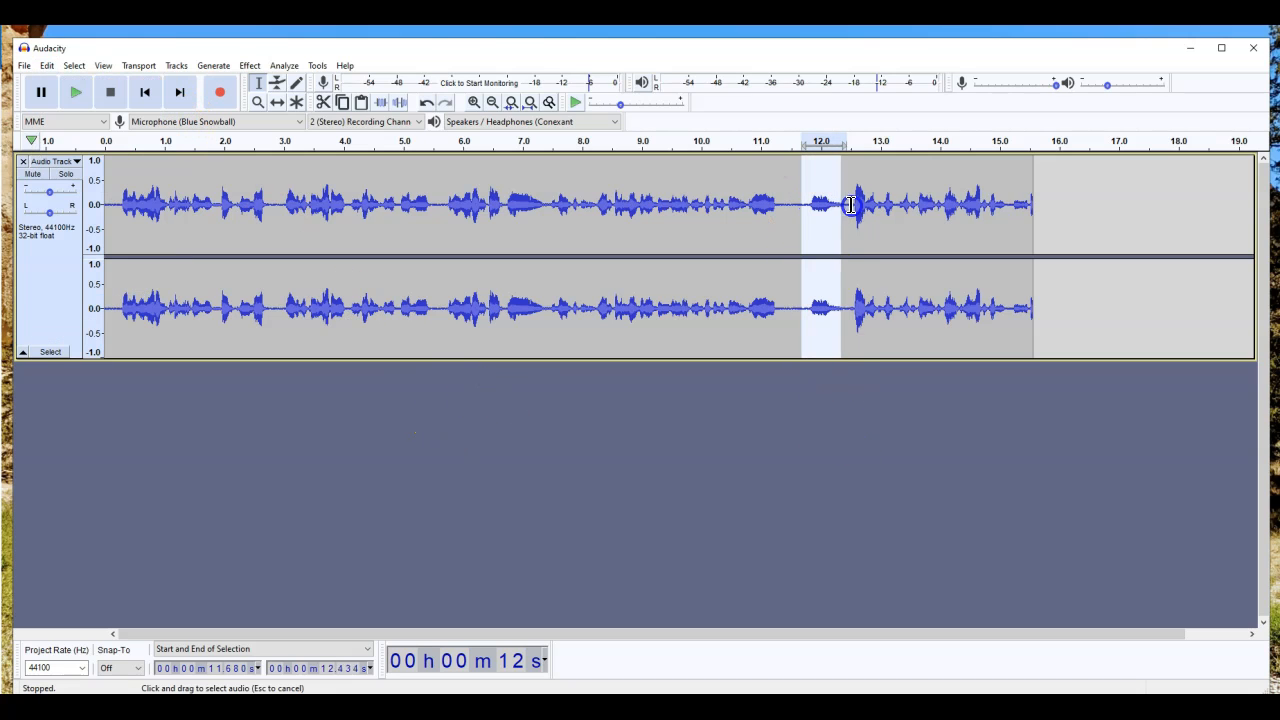
pyautogui.hotkey('ctrl', 'x')
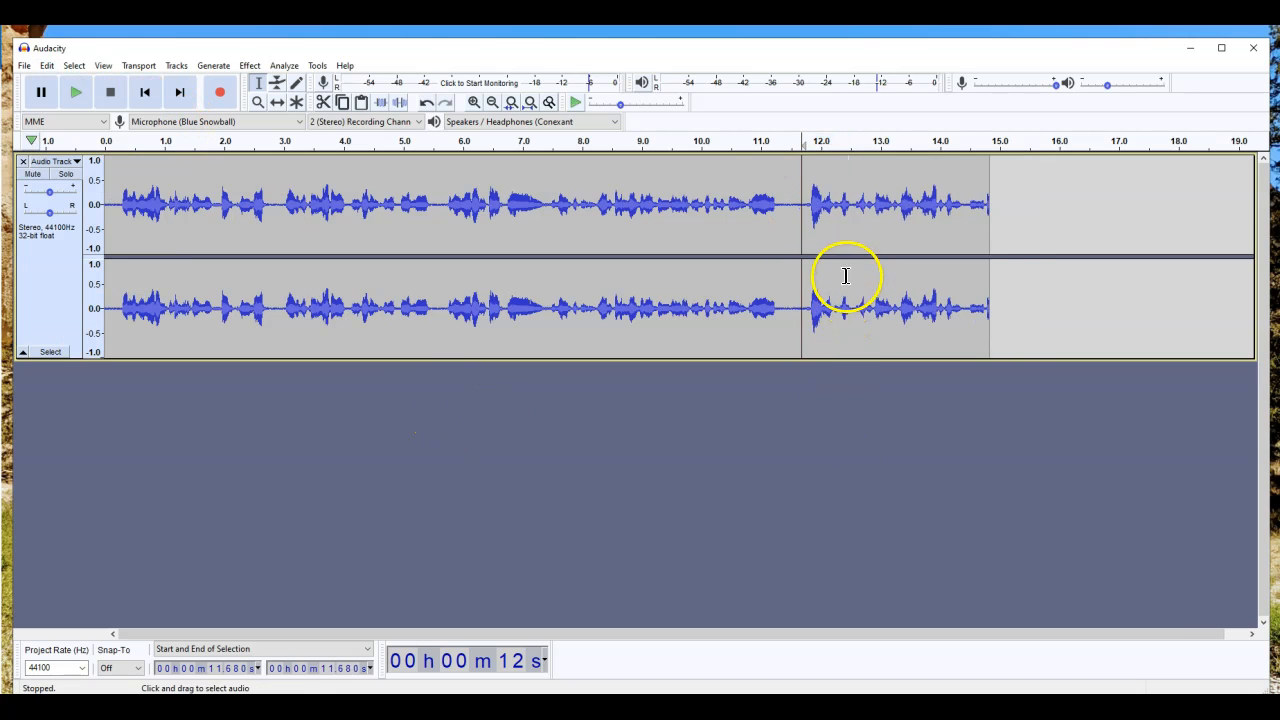
# Step: Play back around the cut from about 10.6 s, then select the later part of the recording
pyautogui.moveTo(804, 192); pyautogui.dragTo(745, 190)
pyautogui.click(737, 191)
pyautogui.press('space')
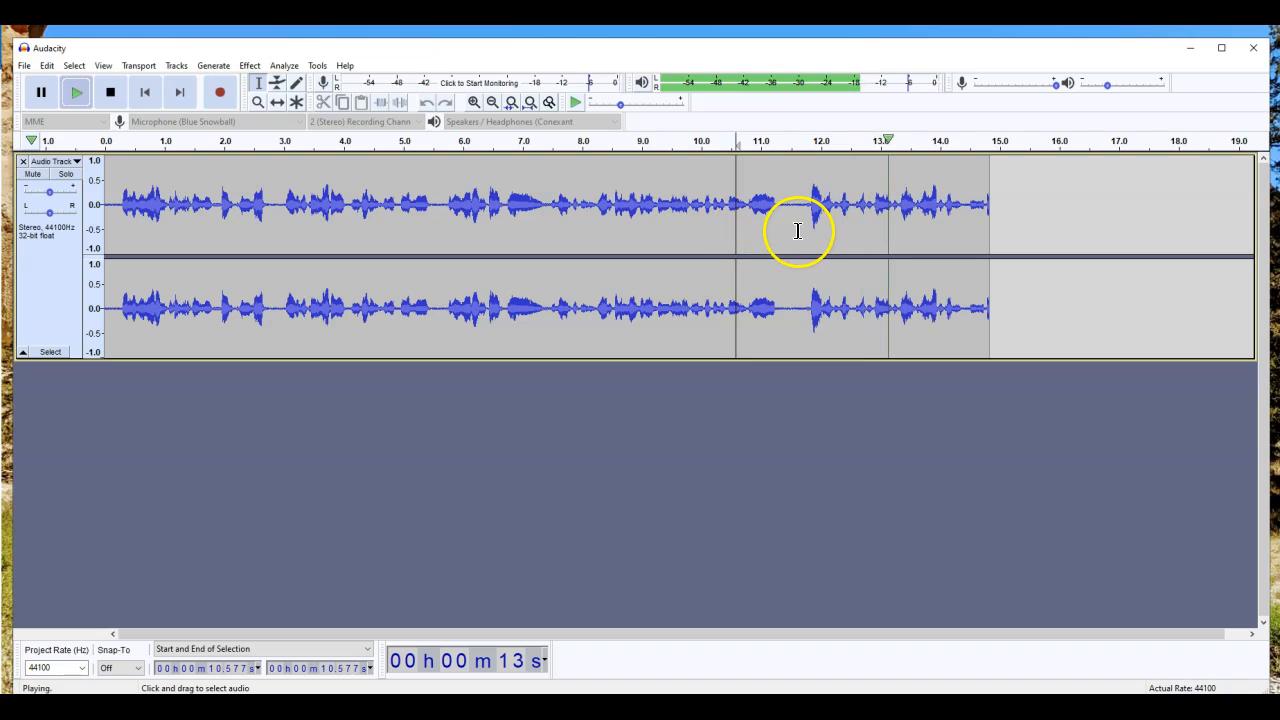
pyautogui.press('space')
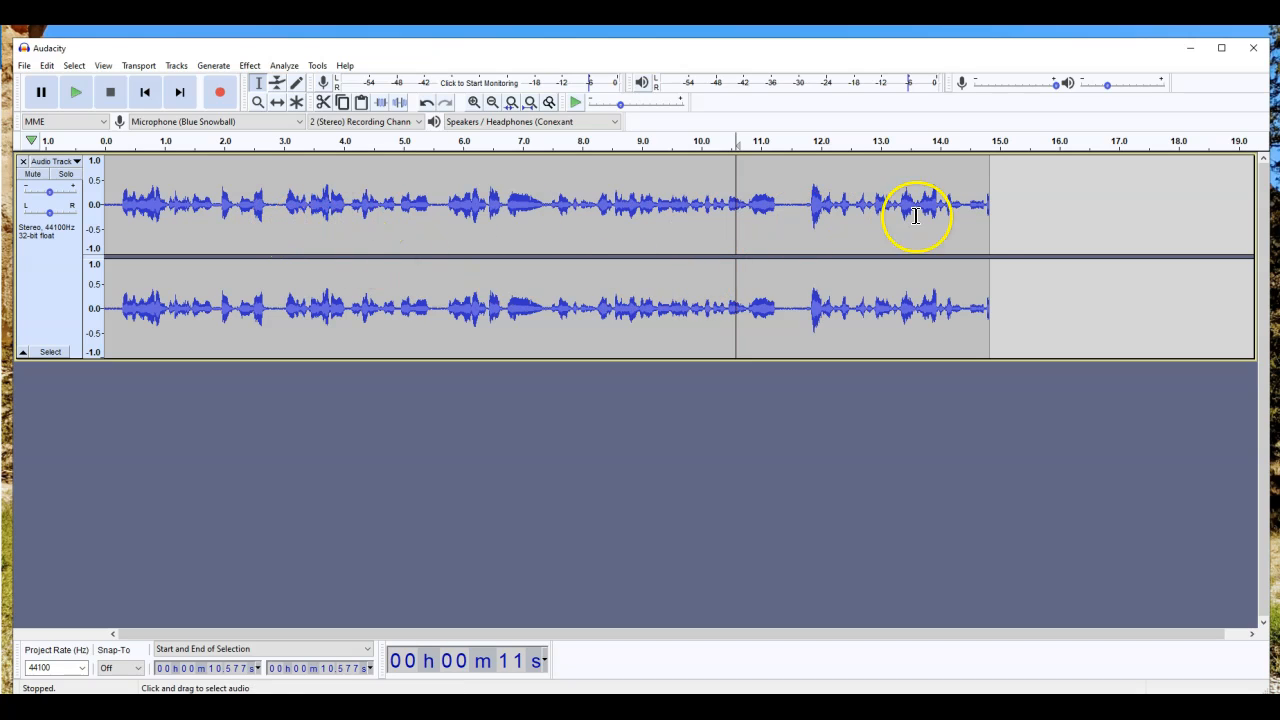
pyautogui.click(990, 210)
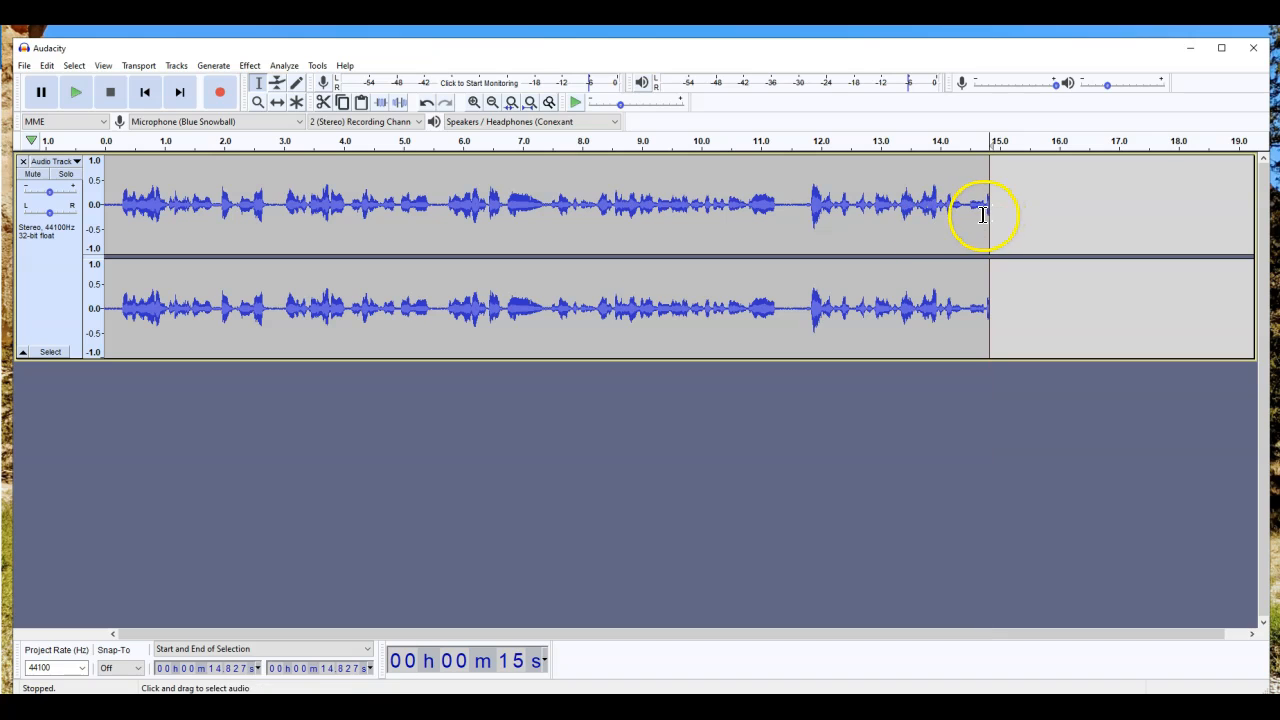
pyautogui.moveTo(996, 211); pyautogui.dragTo(486, 208)
# Step: Delete everything from about 2.9 seconds to the clip end and place the cursor at the audio's end
pyautogui.click(293, 203)
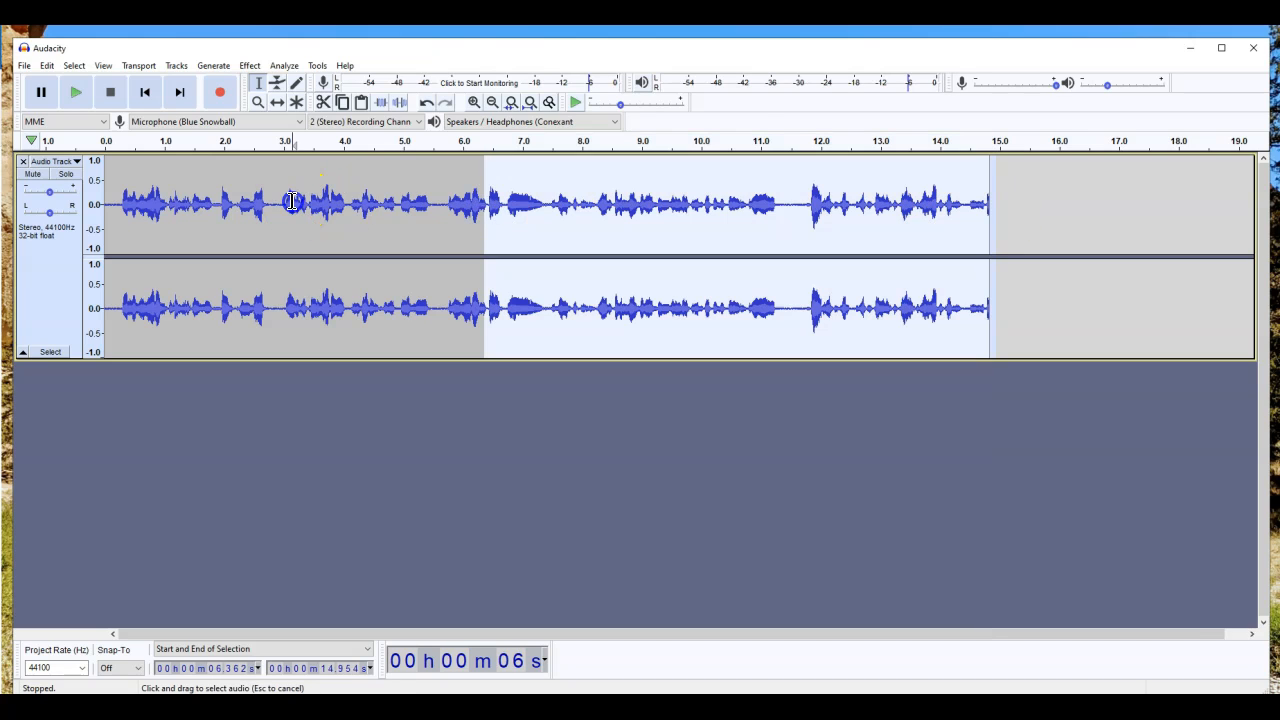
pyautogui.moveTo(297, 203); pyautogui.dragTo(808, 207)
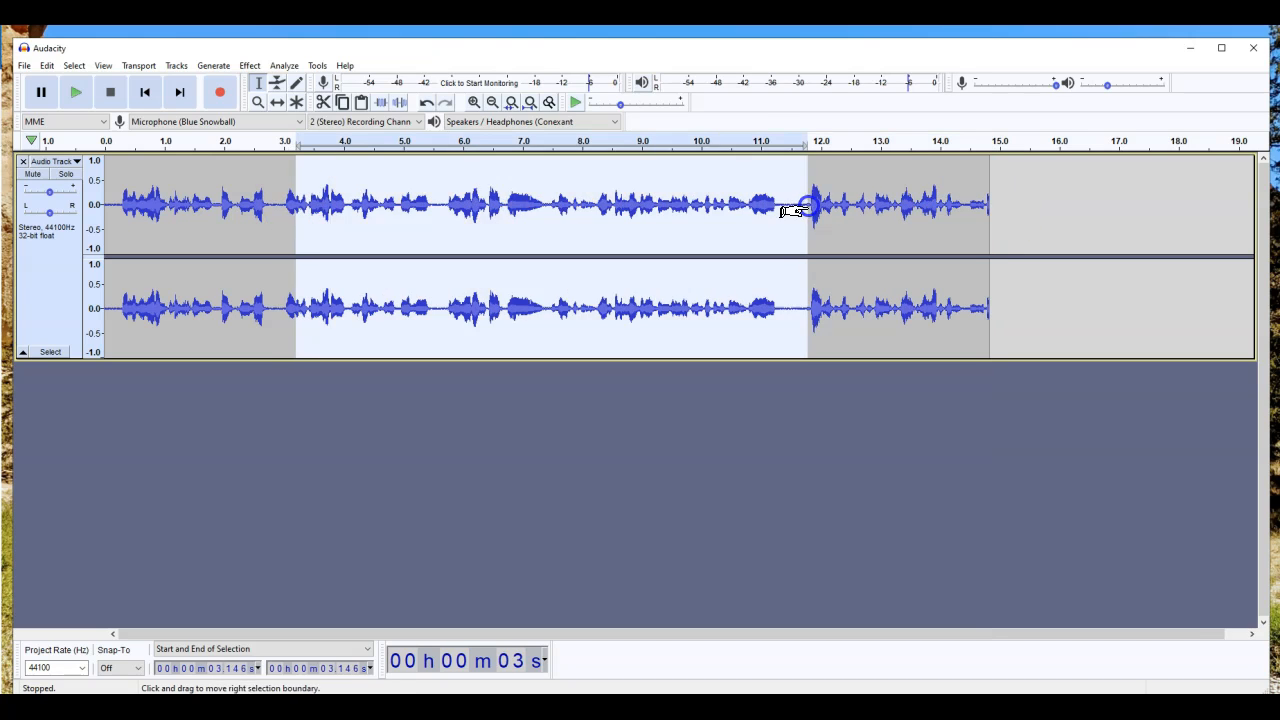
pyautogui.moveTo(1005, 201); pyautogui.dragTo(282, 222)
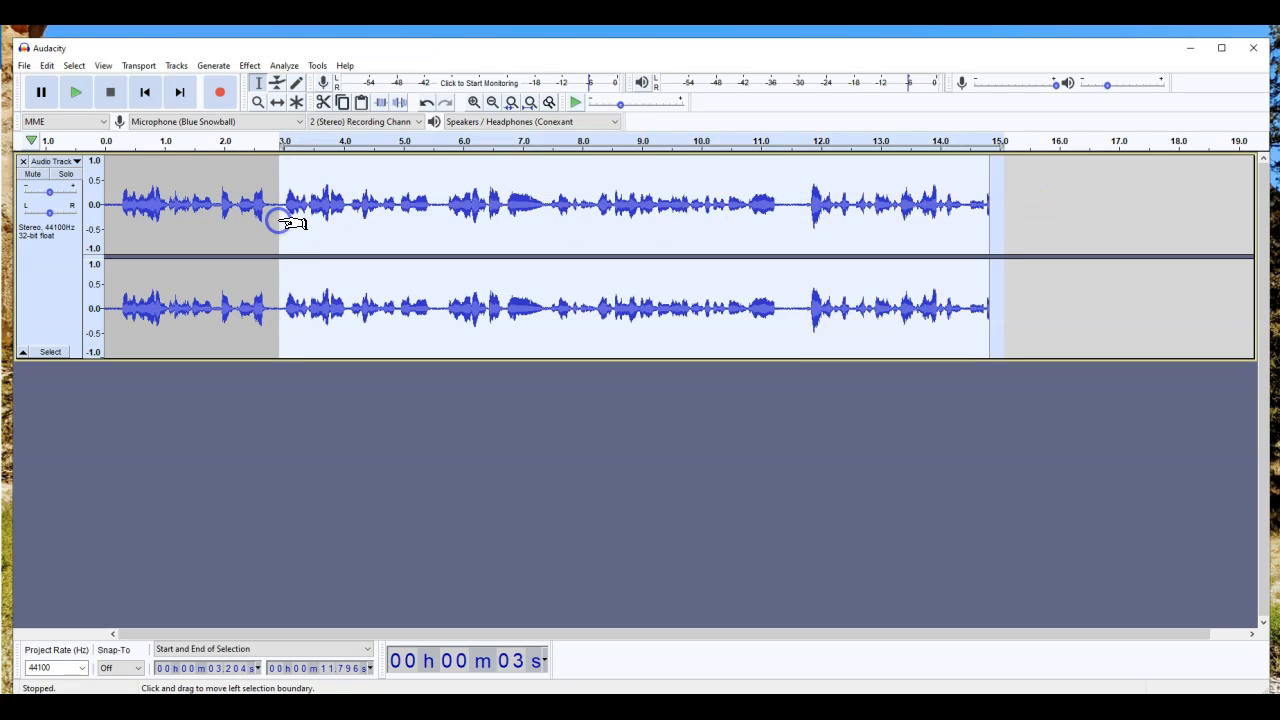
pyautogui.press('Delete')
pyautogui.click(309, 208)
pyautogui.click(259, 208)
pyautogui.click(290, 206)
pyautogui.click(280, 206)
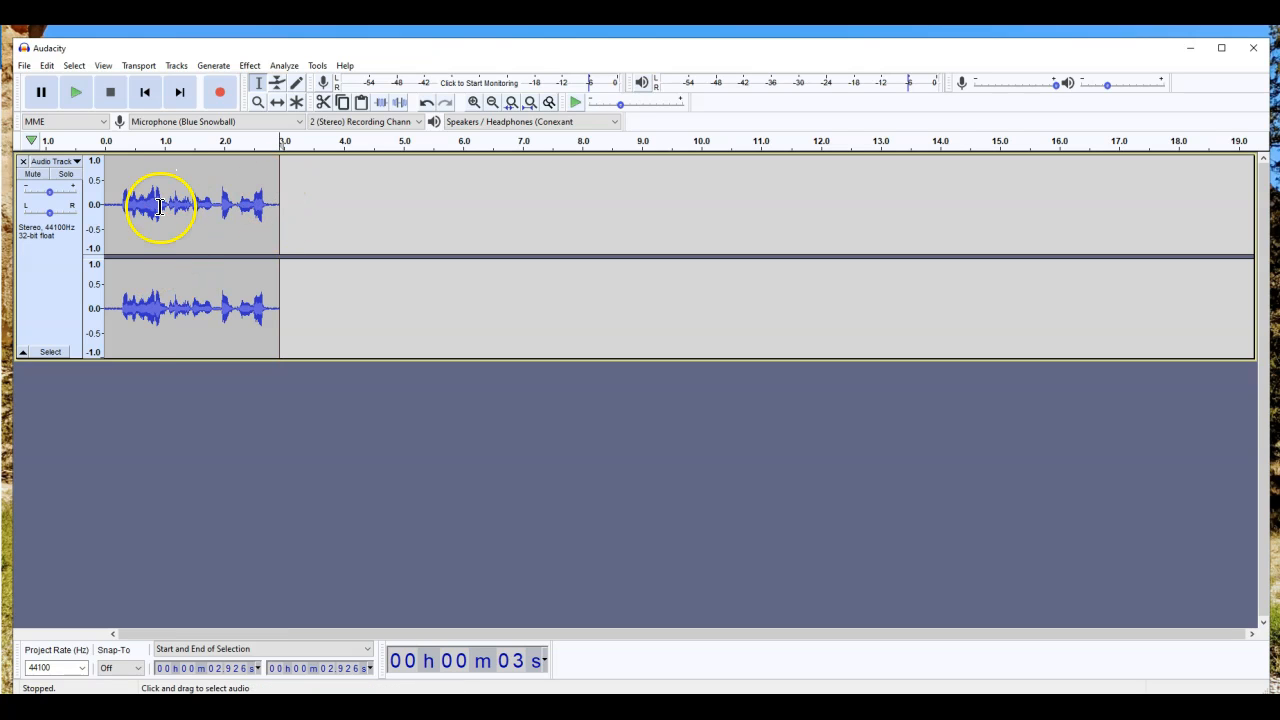
# Step: Record about 5 more seconds of speech after the 2.9 s mark, ending near 7.9 seconds
pyautogui.click(218, 92)
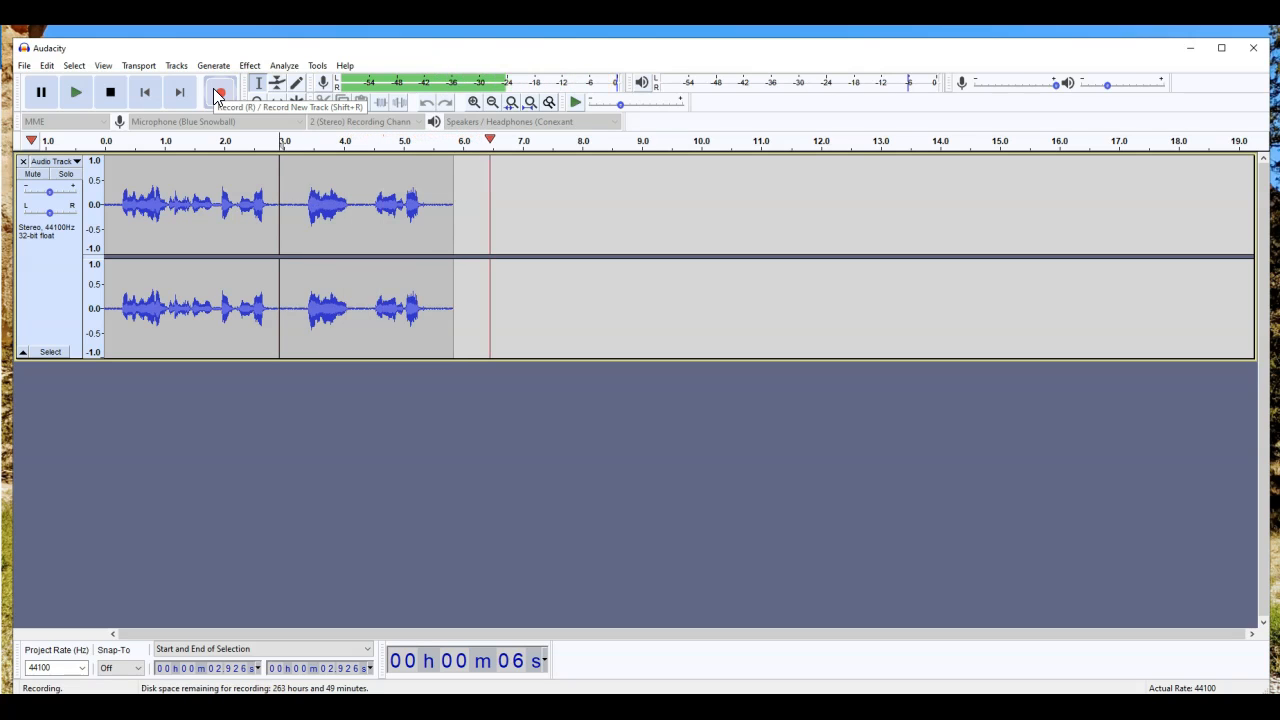
pyautogui.click(110, 92)
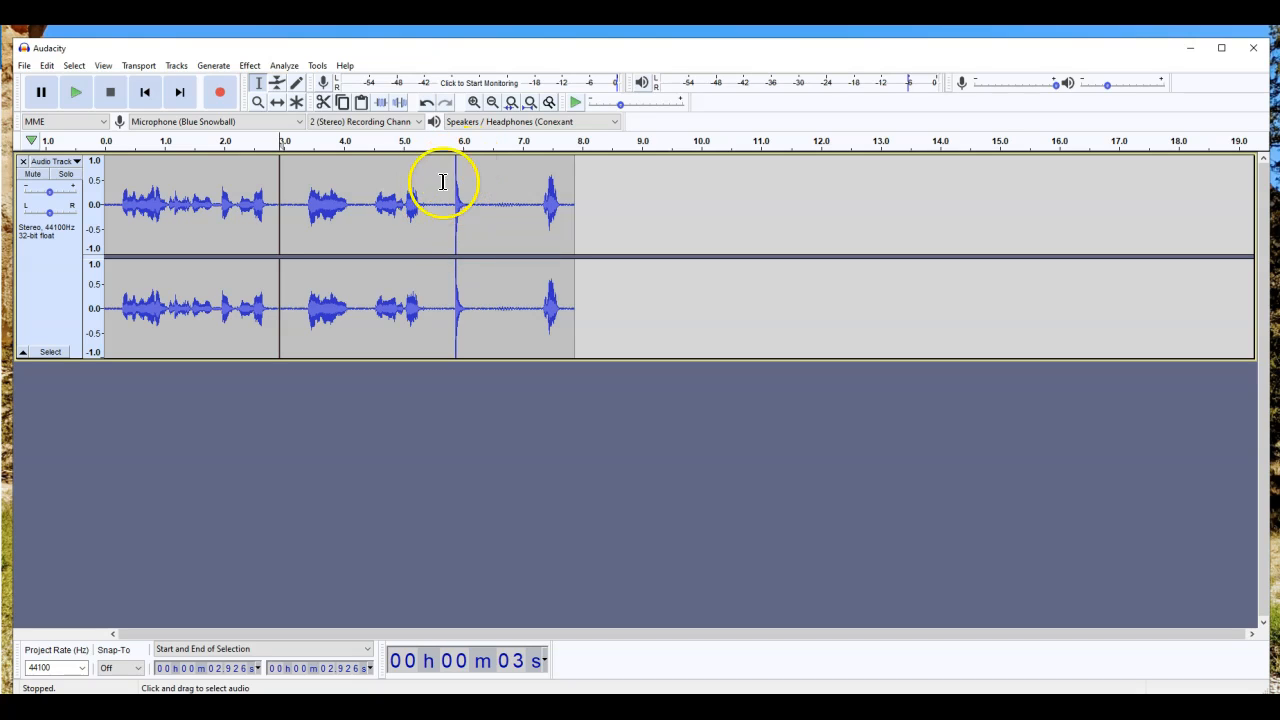
pyautogui.press('alt')
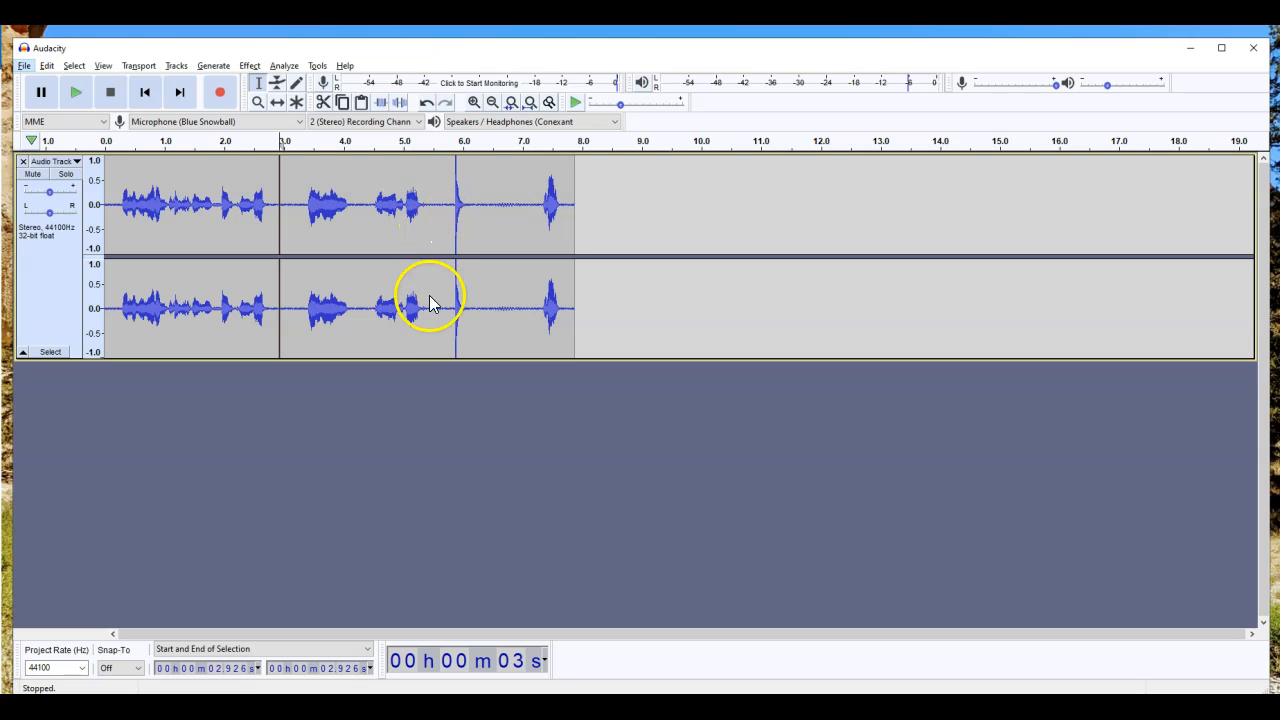
pyautogui.click(491, 104)
pyautogui.click(489, 104)
pyautogui.click(489, 104)
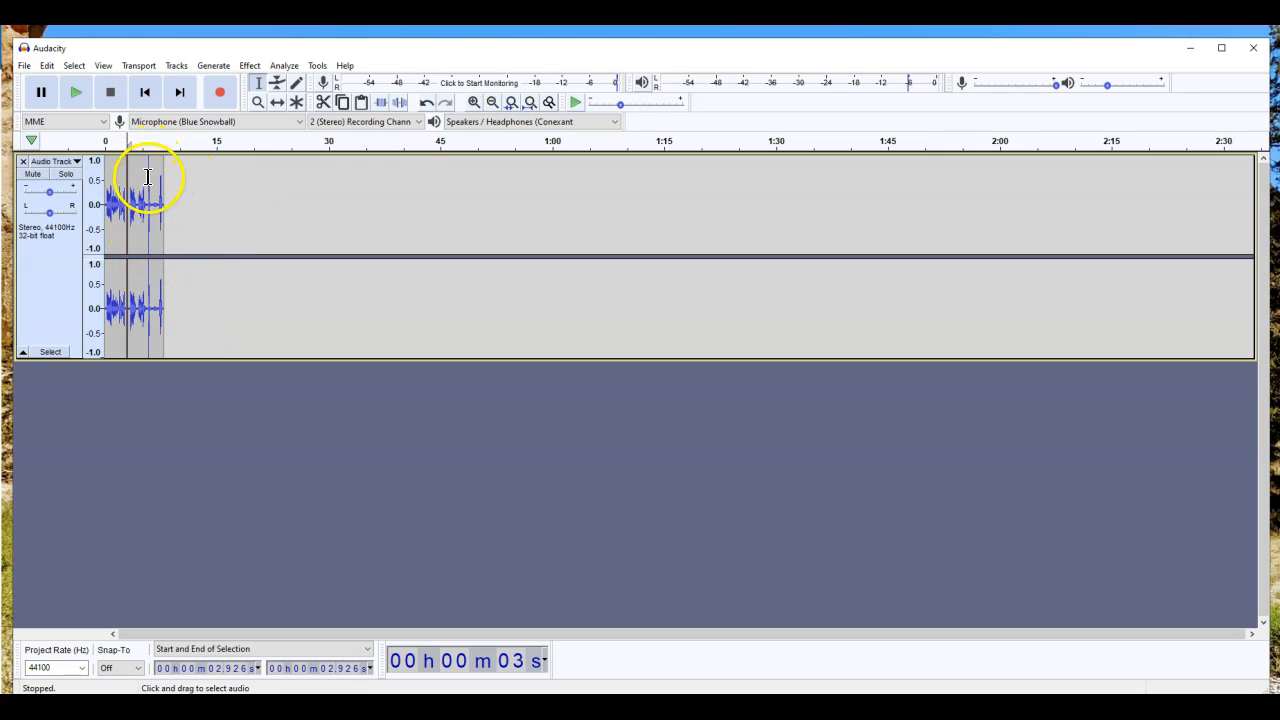
pyautogui.click(491, 104)
pyautogui.click(474, 102)
pyautogui.click(474, 102)
pyautogui.click(474, 102)
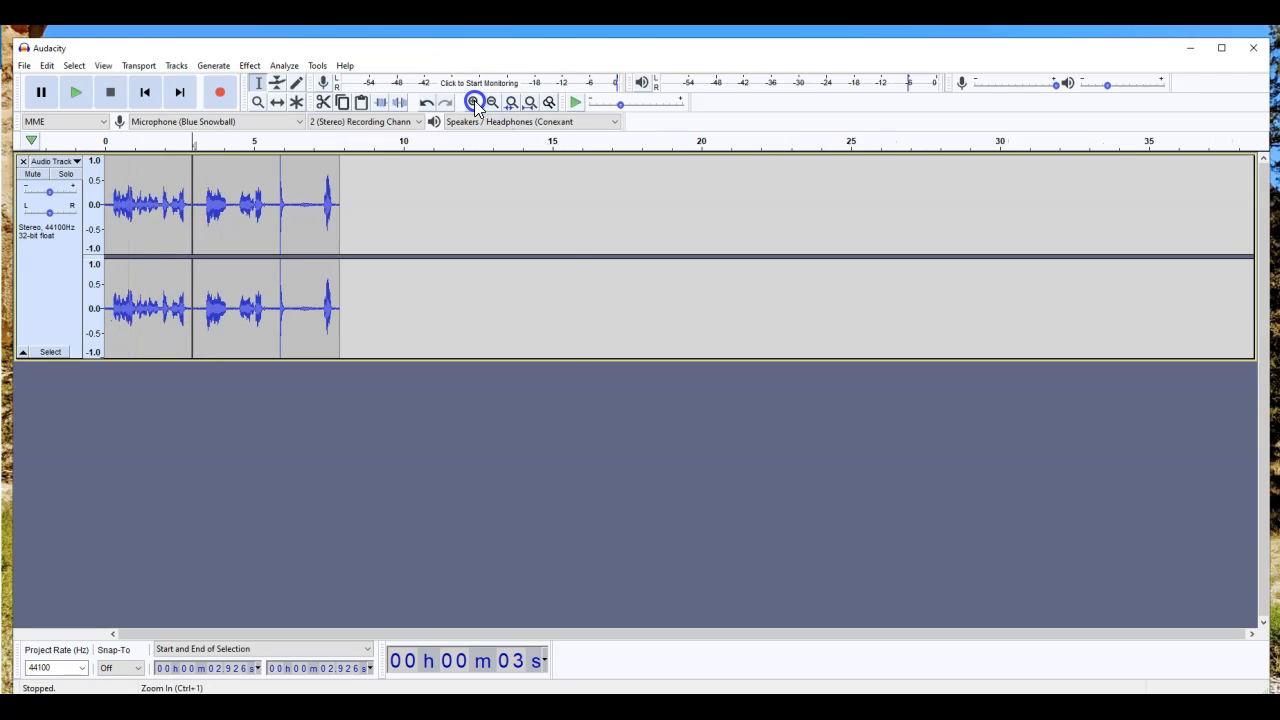
pyautogui.click(474, 102)
pyautogui.click(371, 234)
pyautogui.click(465, 204)
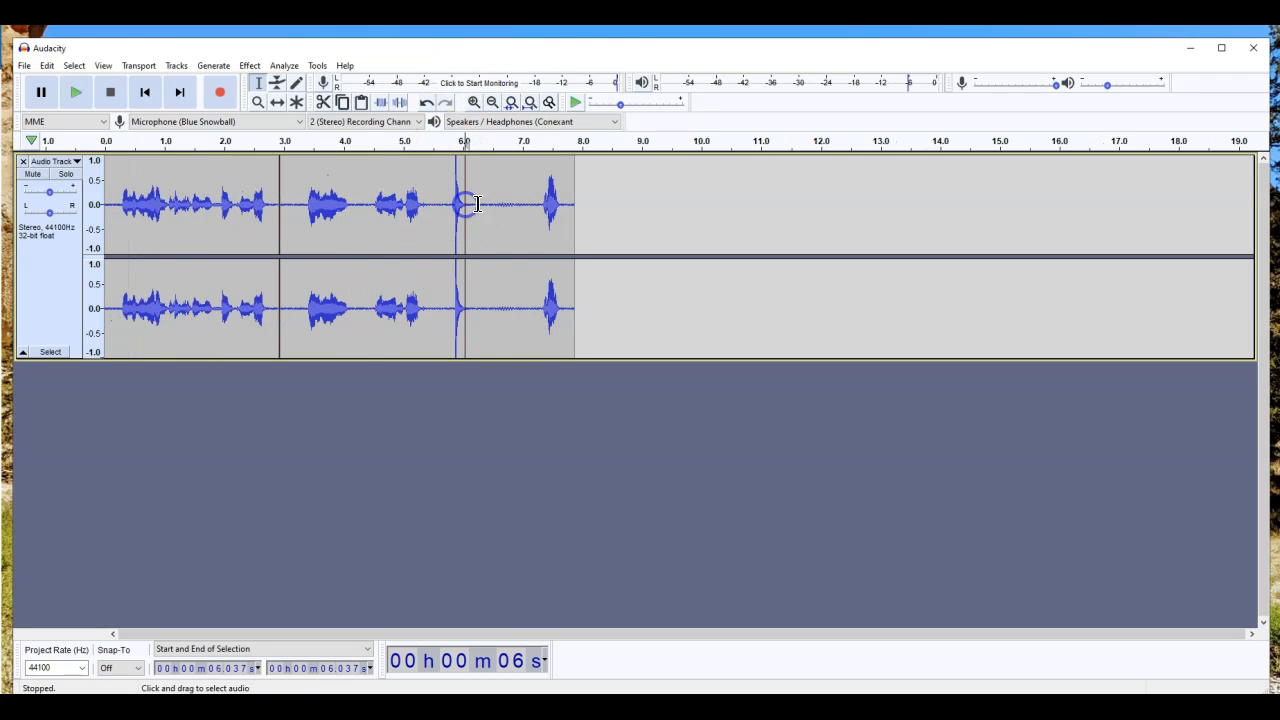
pyautogui.click(434, 205)
pyautogui.click(331, 205)
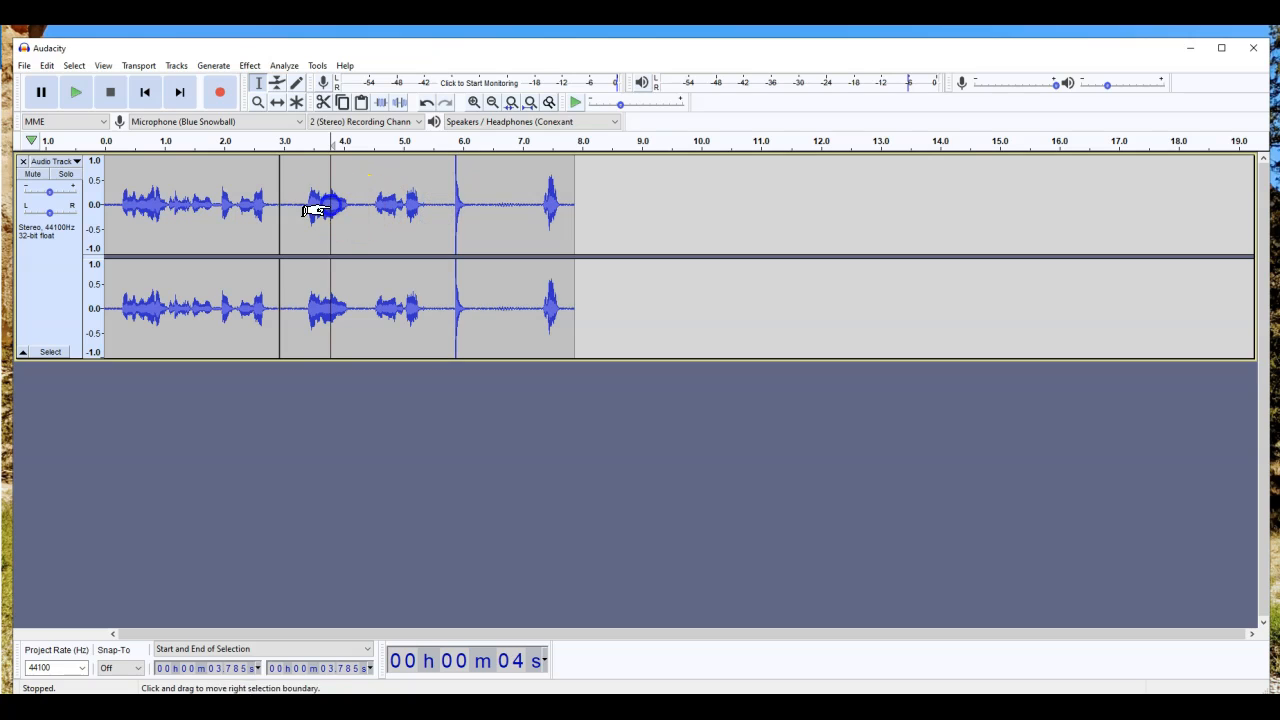
pyautogui.click(290, 204)
pyautogui.press('space')
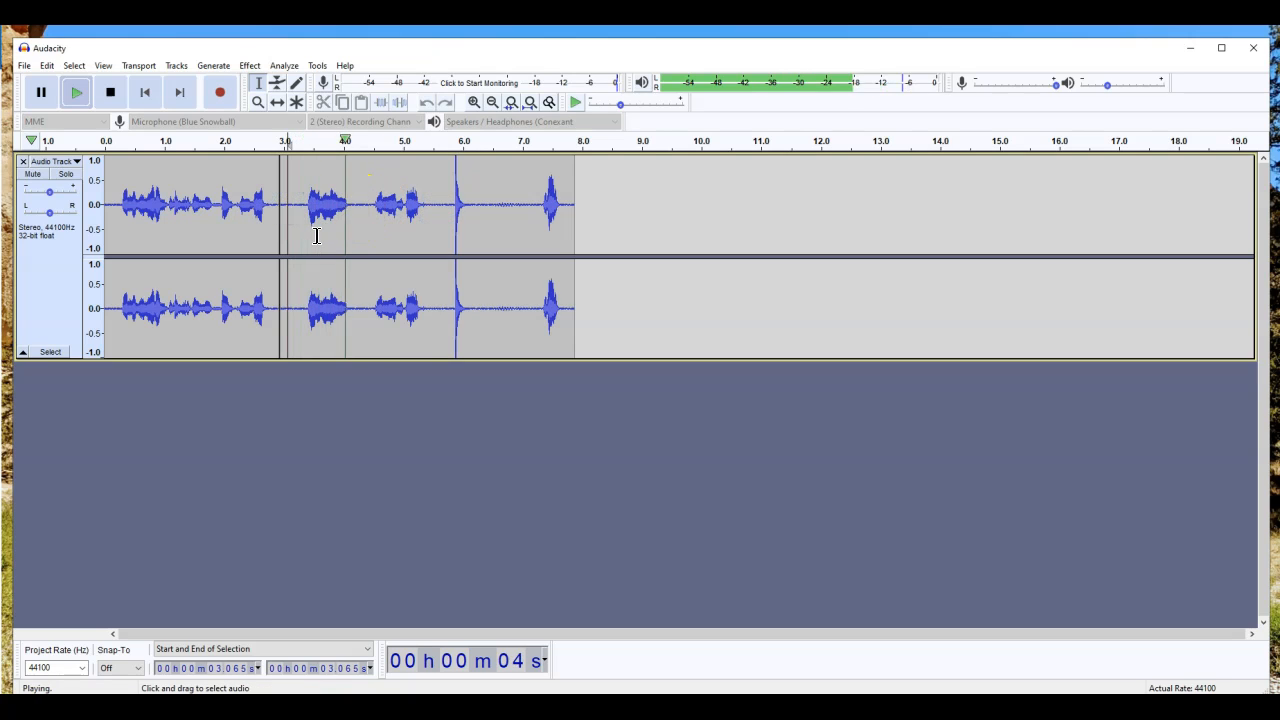
pyautogui.click(334, 232)
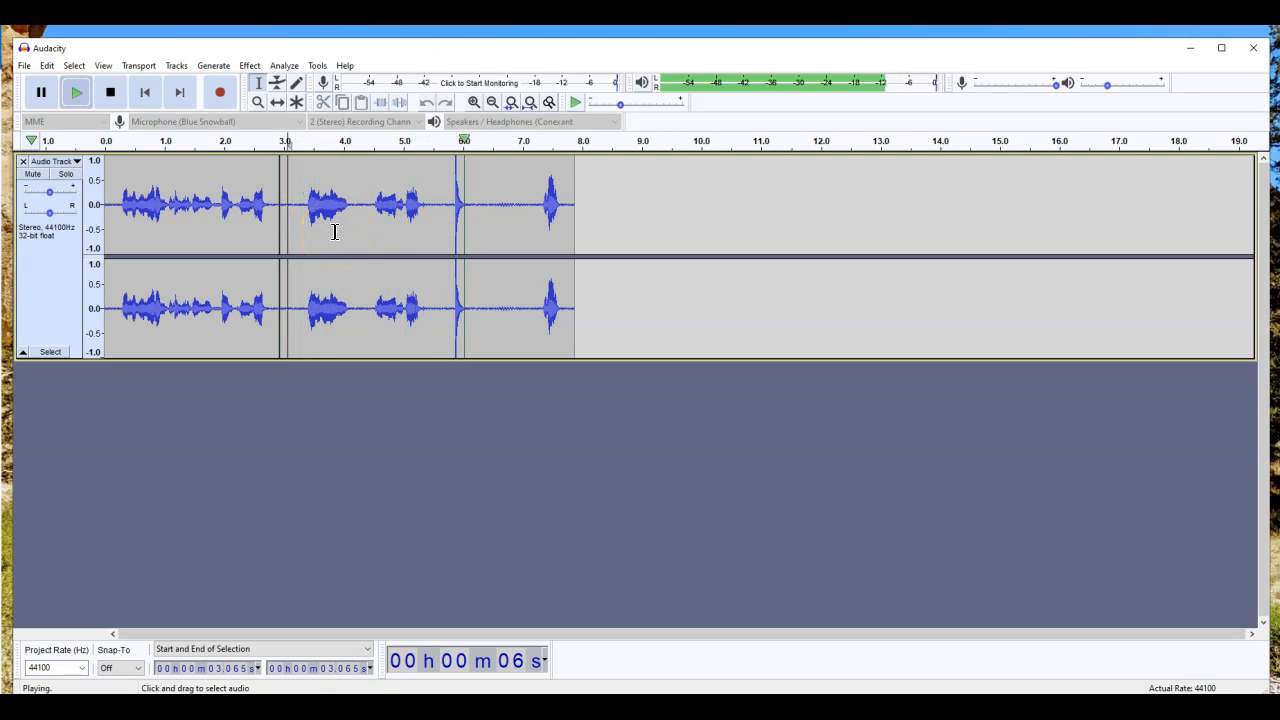
pyautogui.press('space')
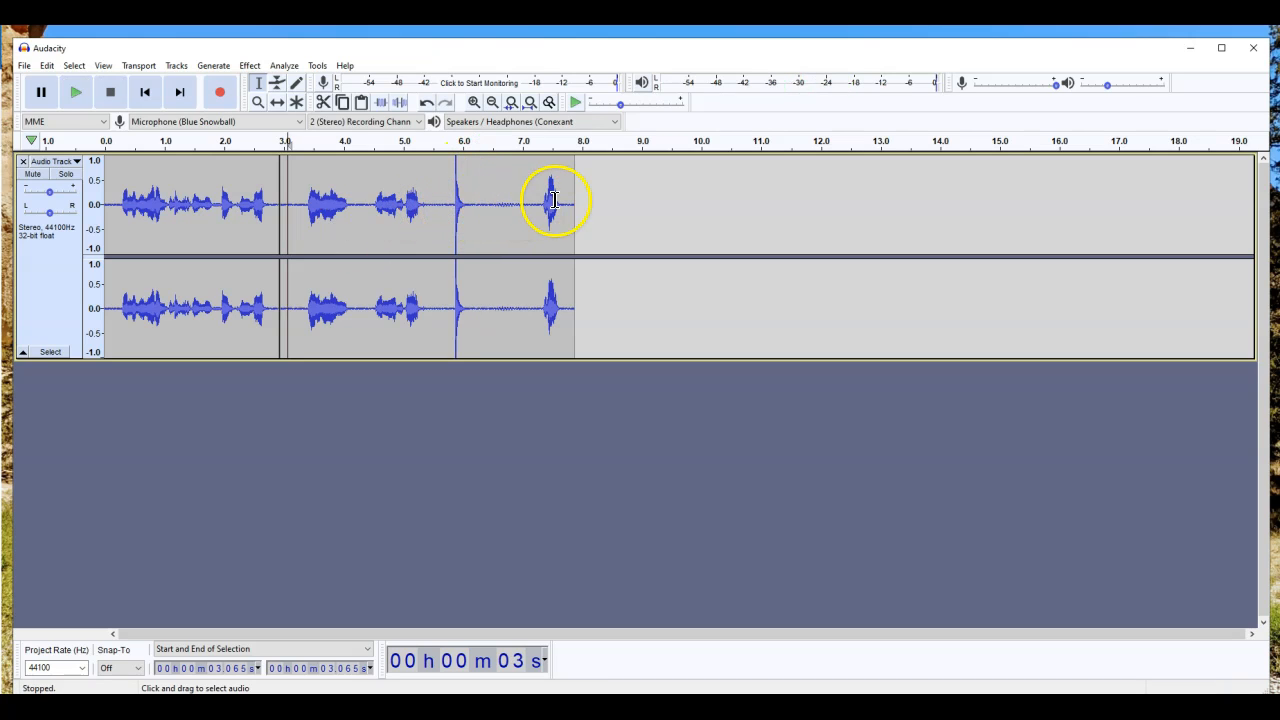
pyautogui.click(384, 200)
pyautogui.click(307, 195)
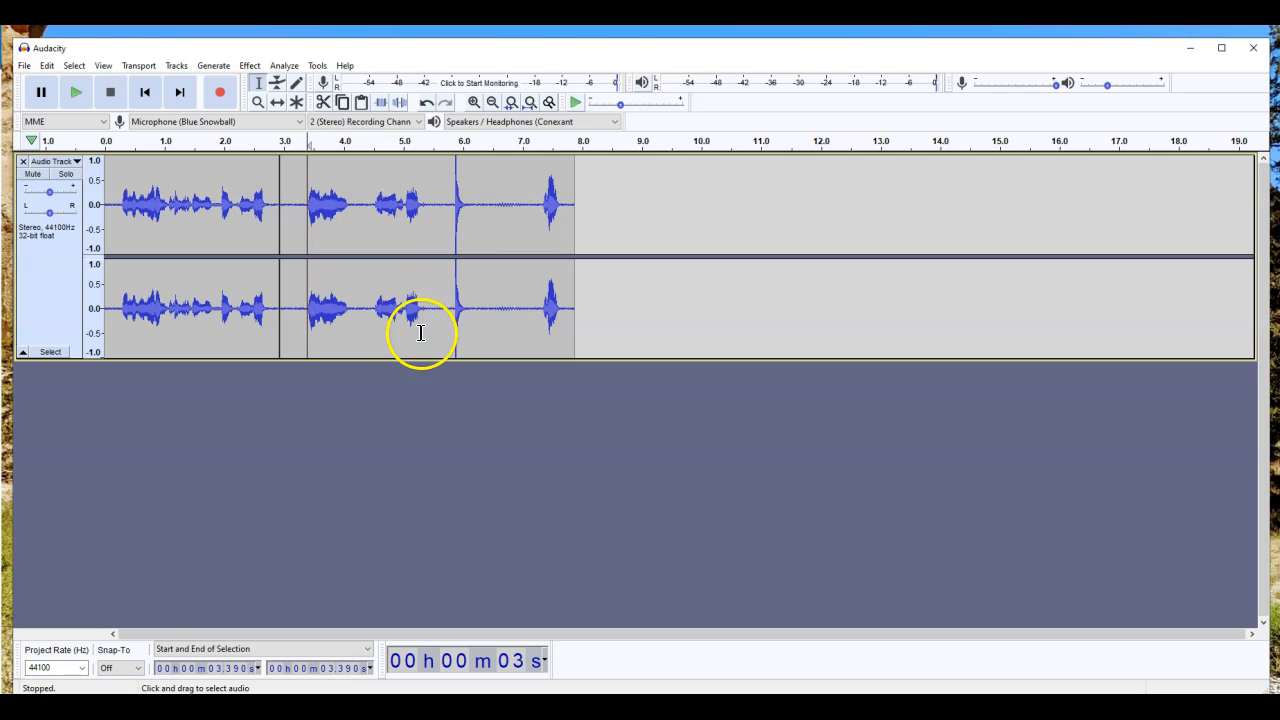
pyautogui.click(454, 433)
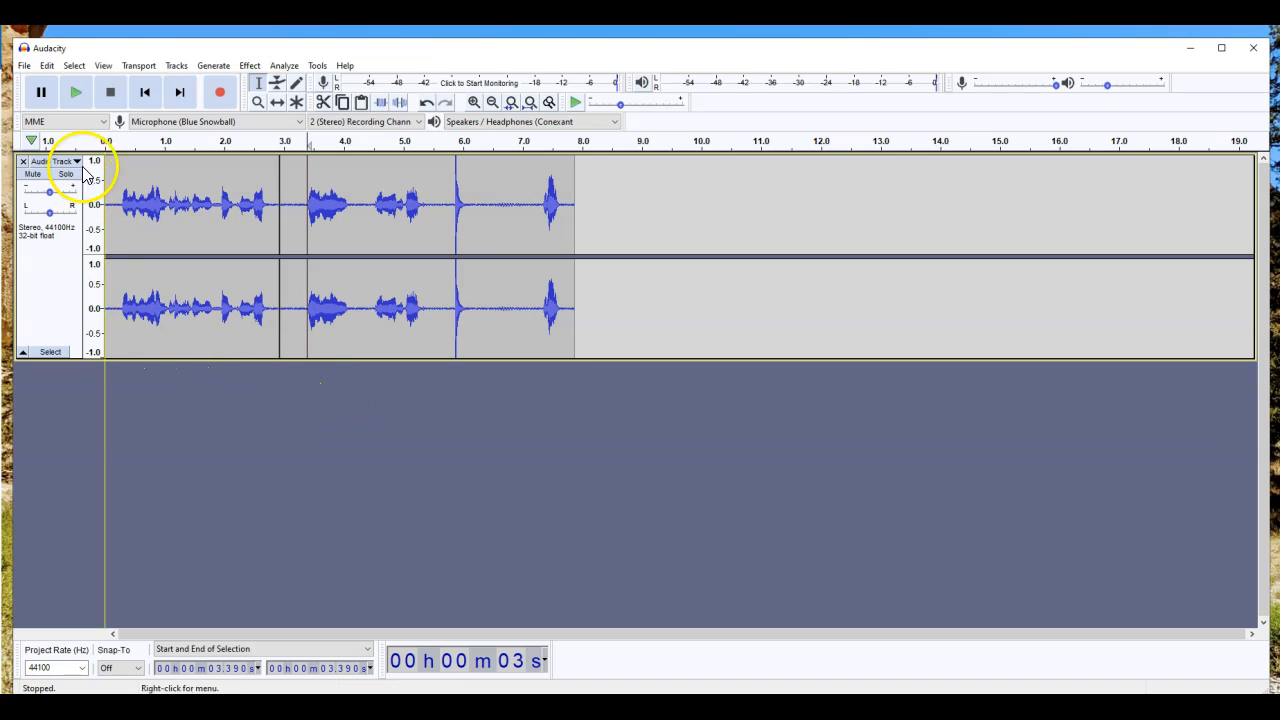
pyautogui.press('End')
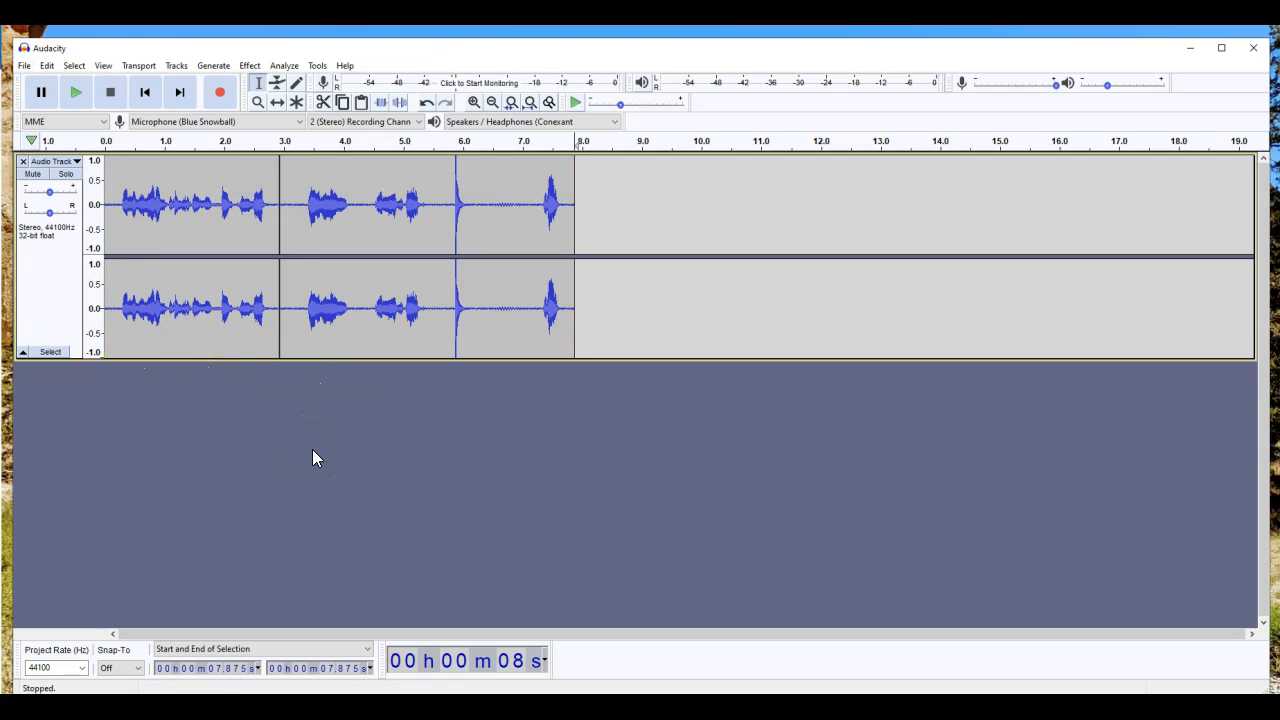
pyautogui.click(177, 66)
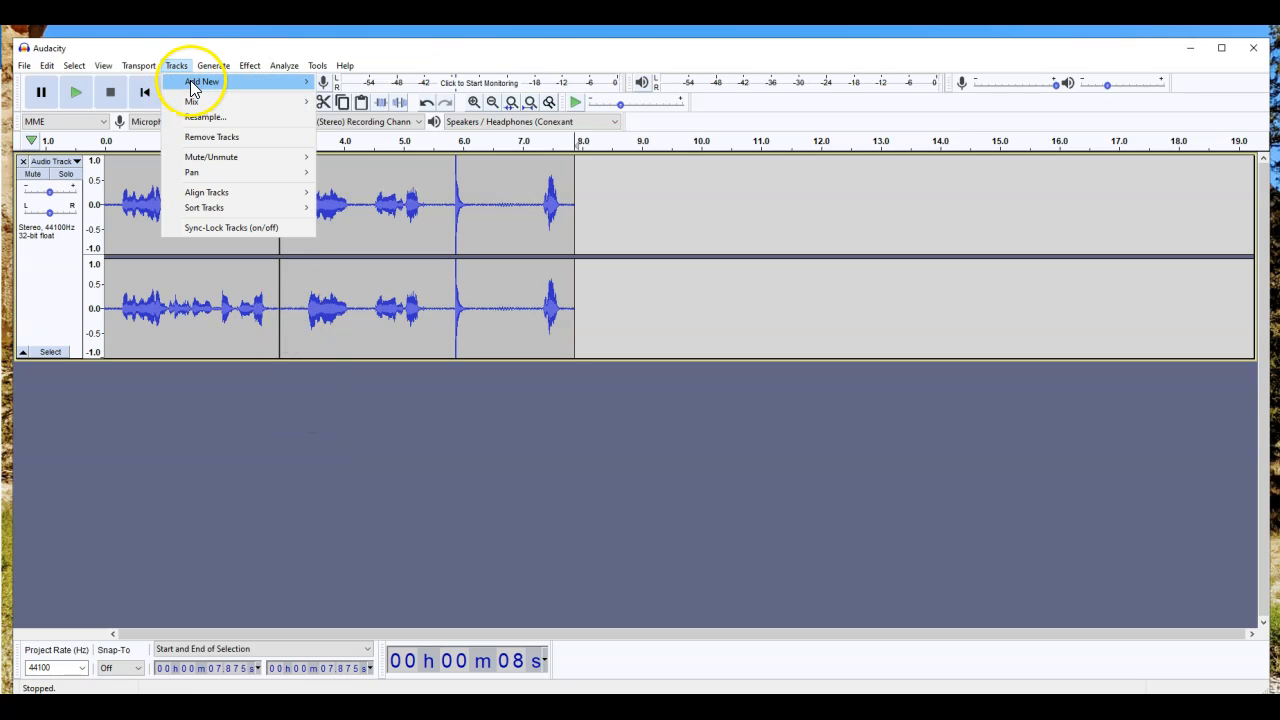
pyautogui.moveTo(183, 86)
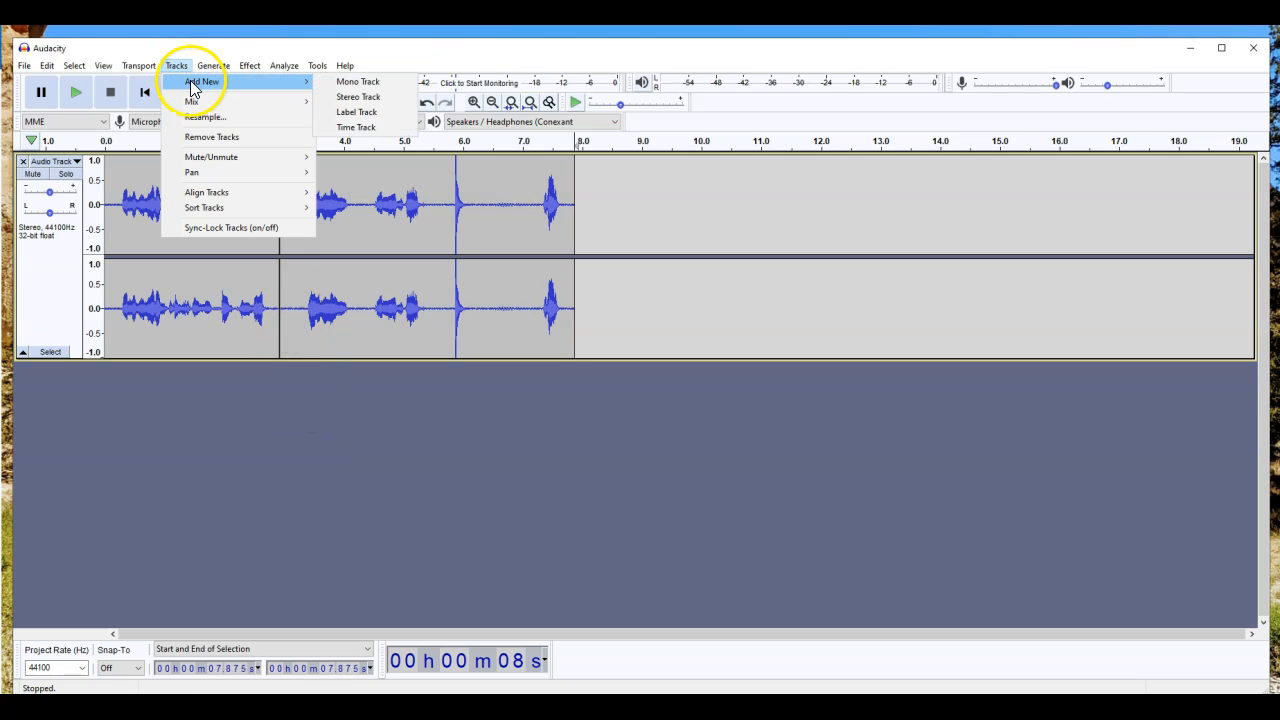
pyautogui.click(350, 84)
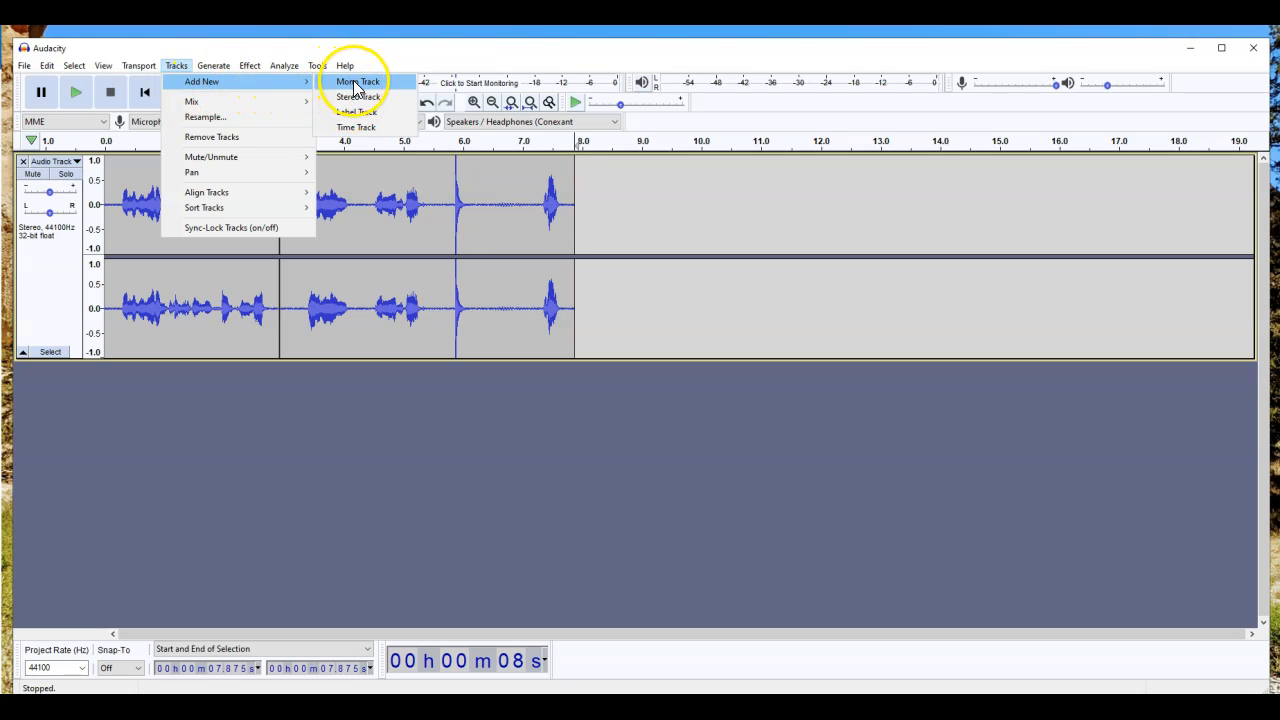
pyautogui.click(357, 100)
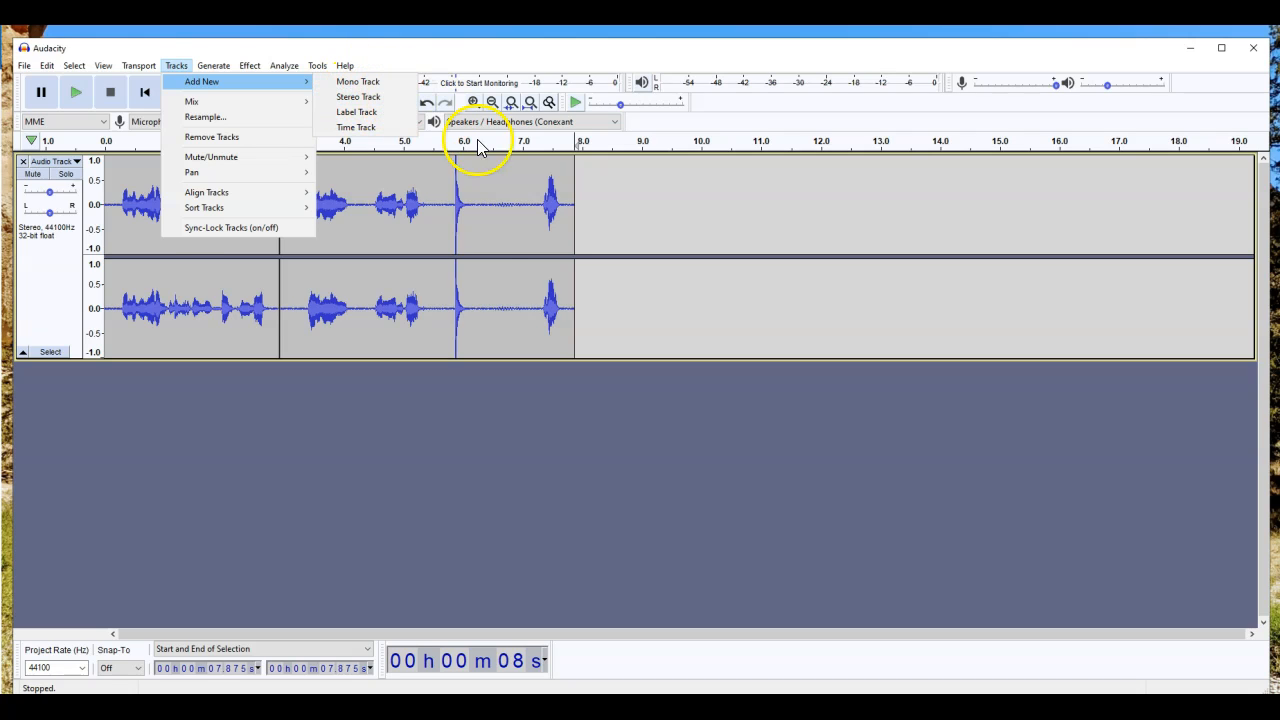
pyautogui.click(577, 464)
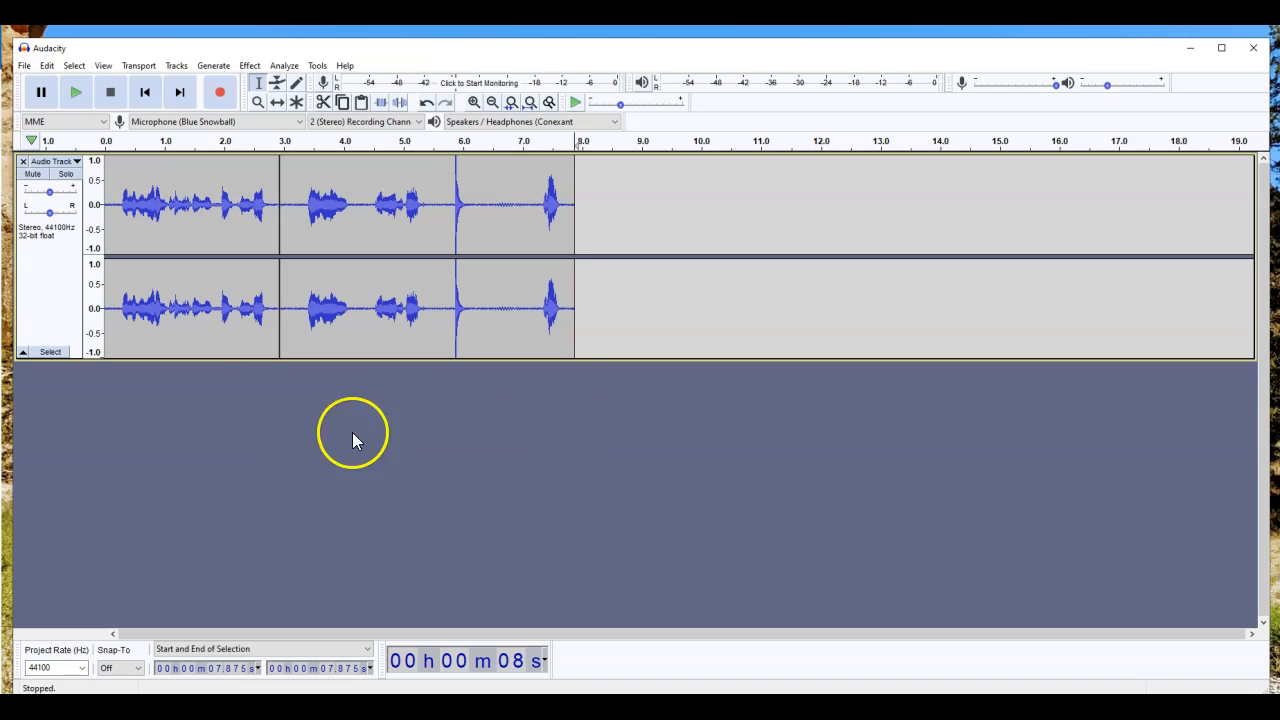
# Step: Bring up the audio import dialog via File > Import > Audio
pyautogui.click(24, 65)
pyautogui.click(42, 168)
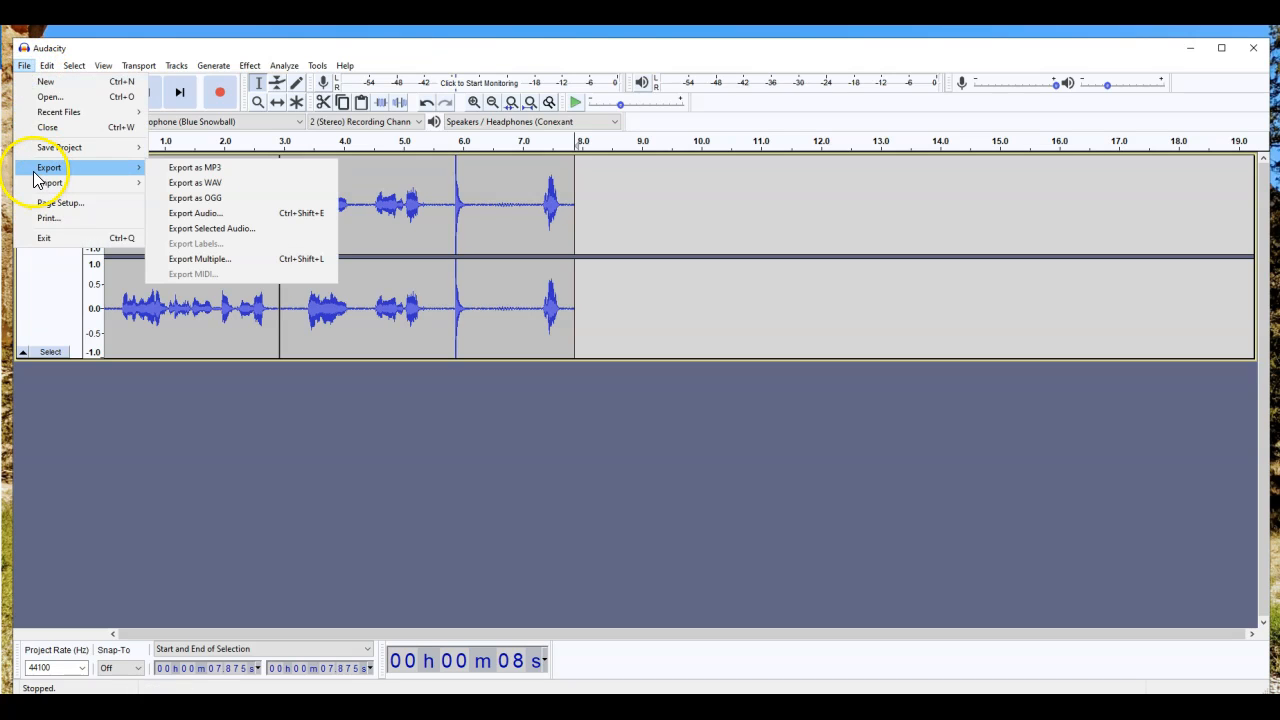
pyautogui.moveTo(50, 182)
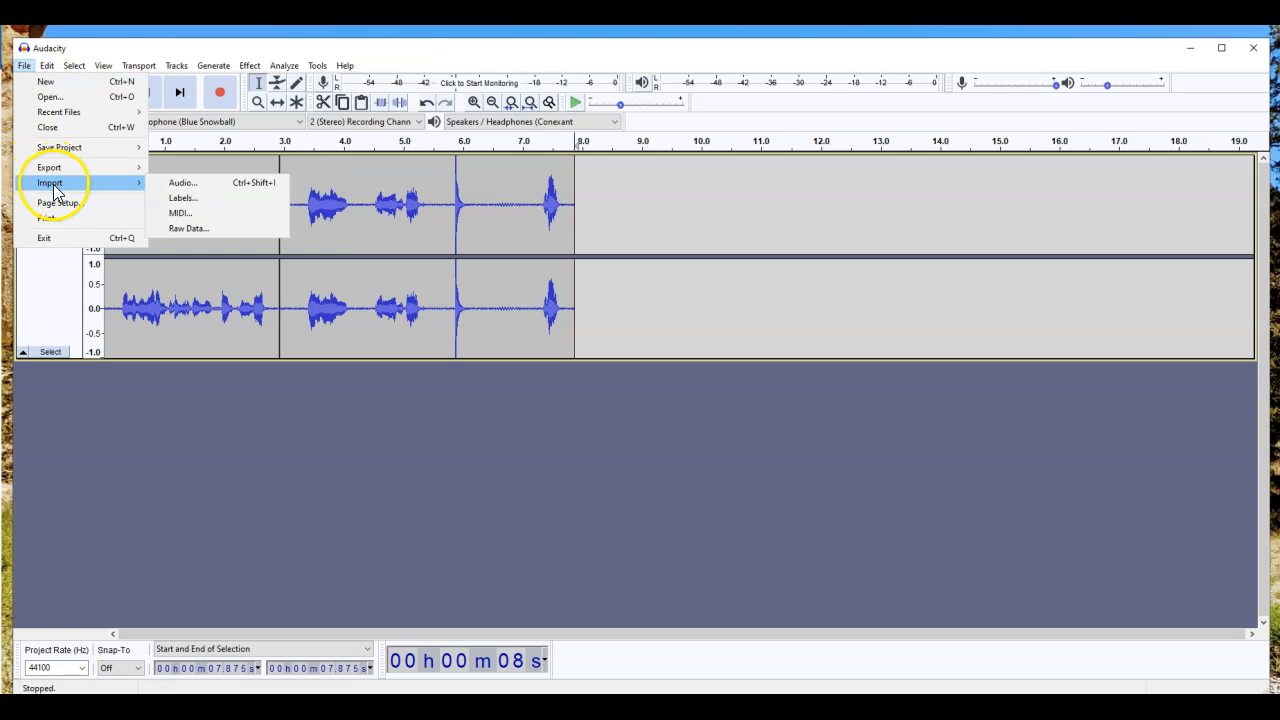
pyautogui.click(205, 190)
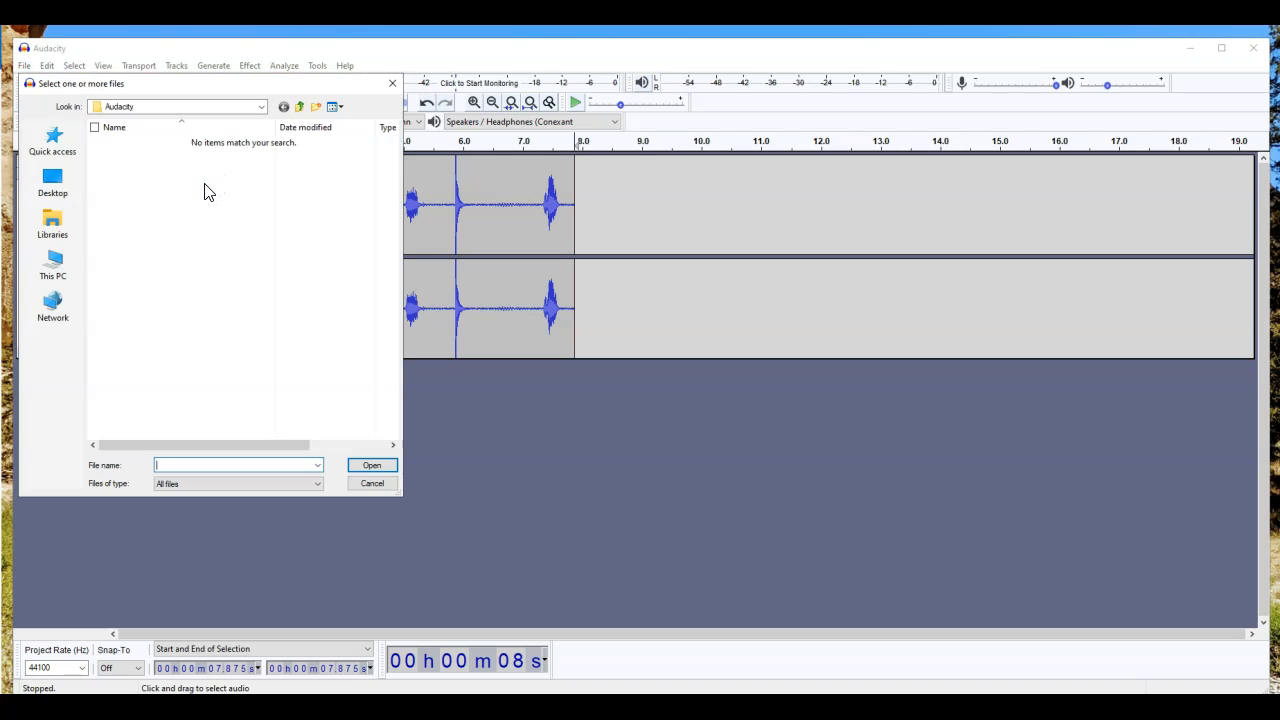
# Step: Browse to crusader (J:) > Podcasts > Sports > Football 2015 and import the Super Bowl Preview MP3
pyautogui.click(299, 106)
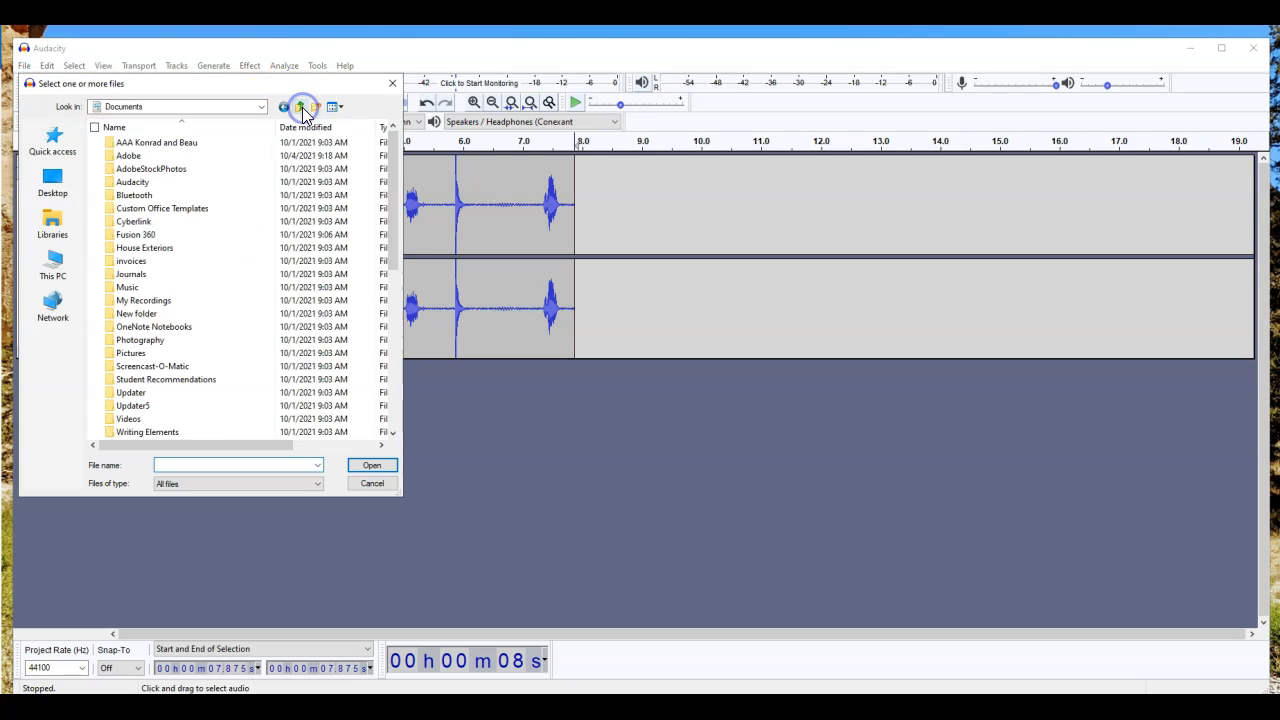
pyautogui.click(299, 106)
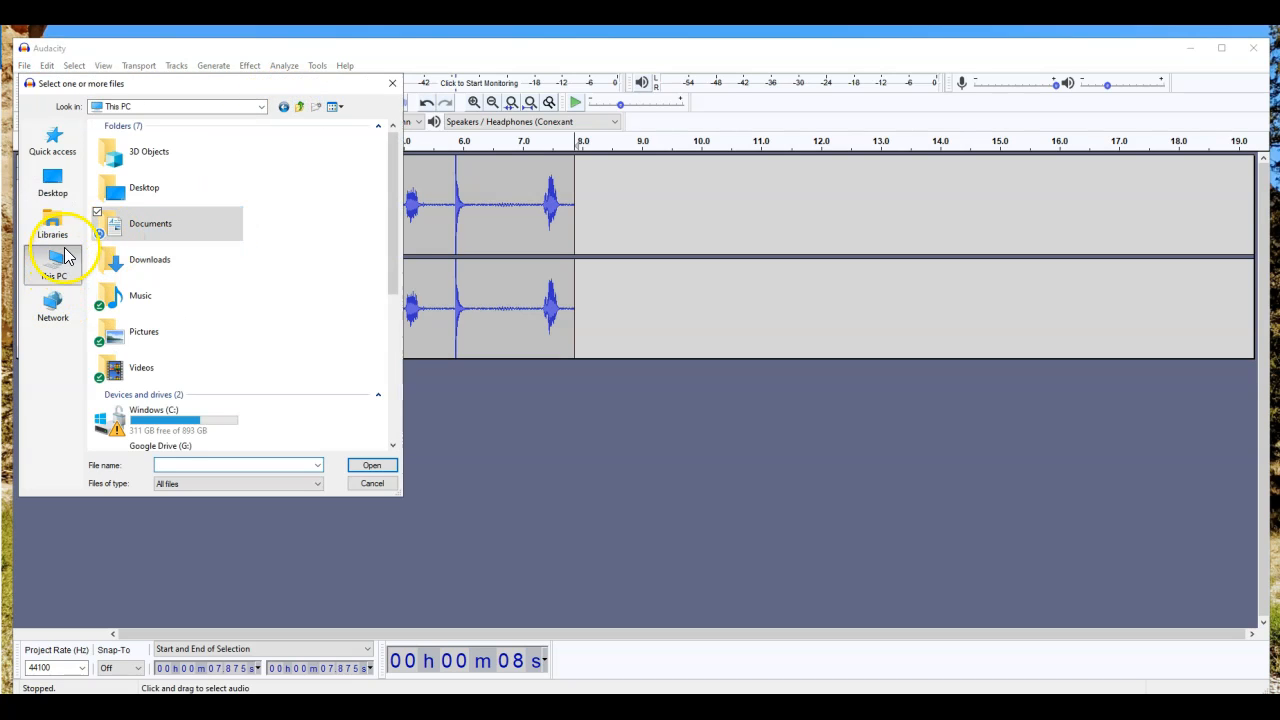
pyautogui.scroll(-5, 220, 372)
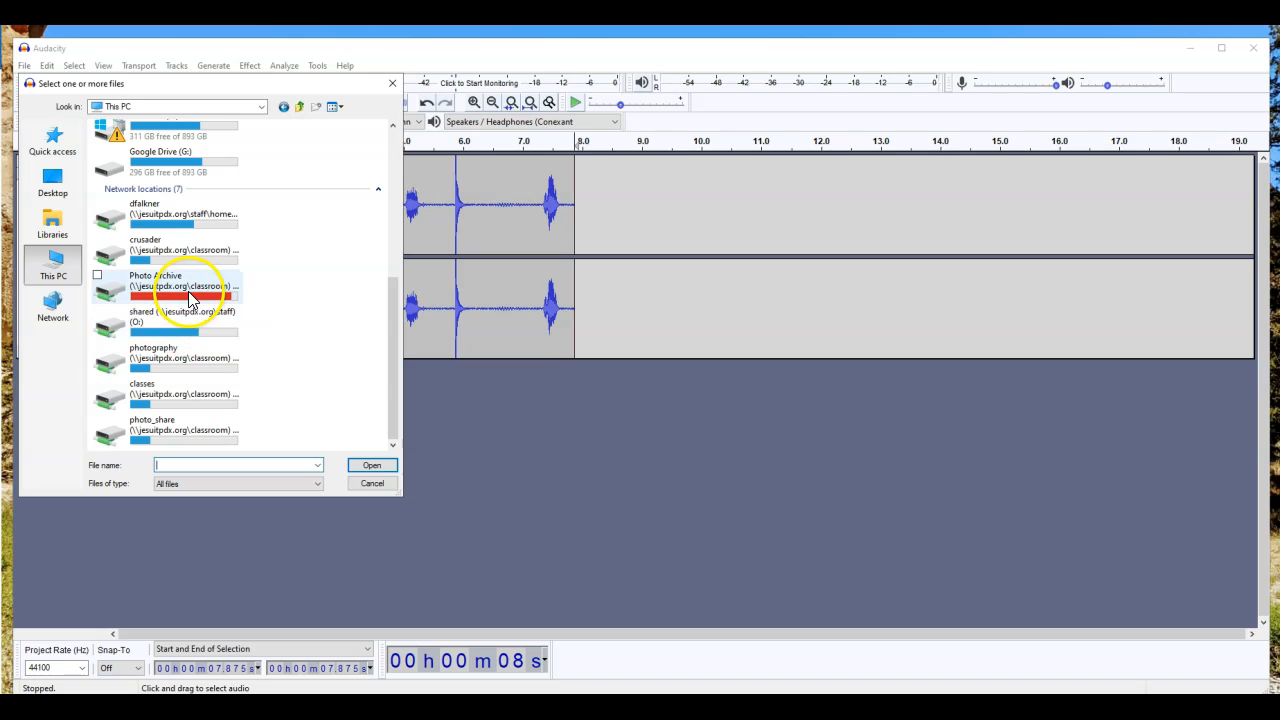
pyautogui.doubleClick(186, 250)
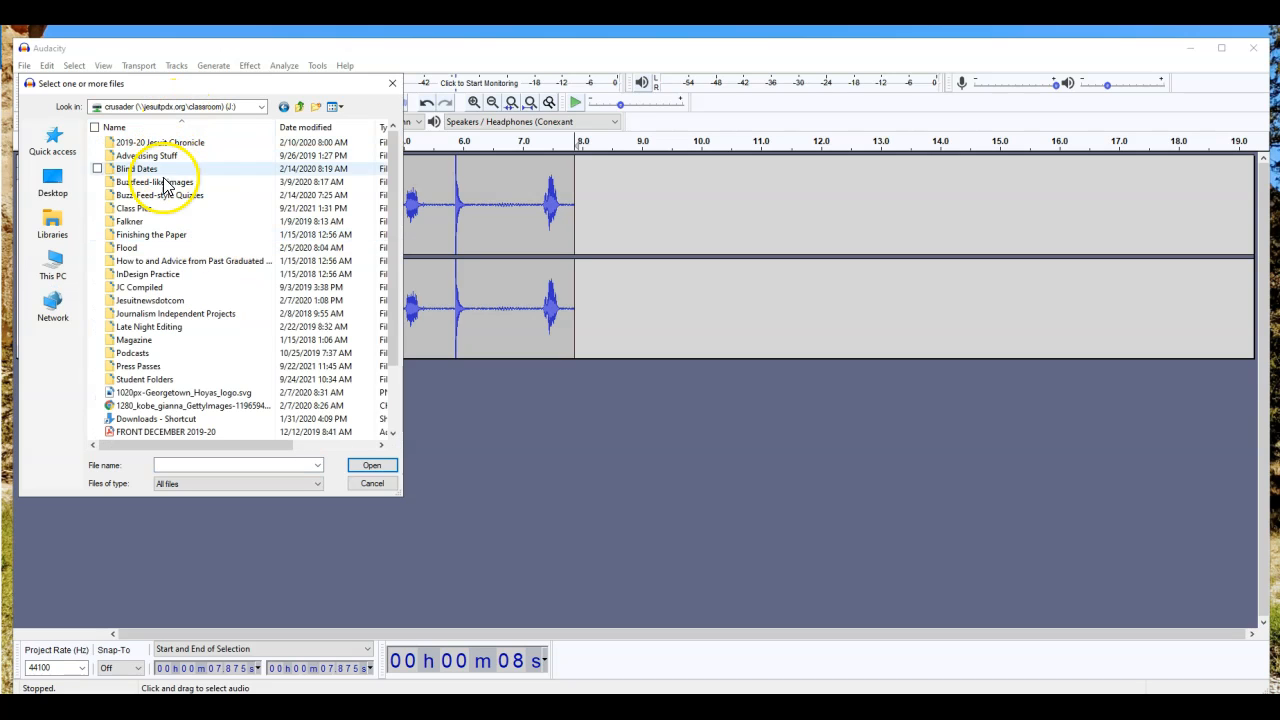
pyautogui.doubleClick(161, 353)
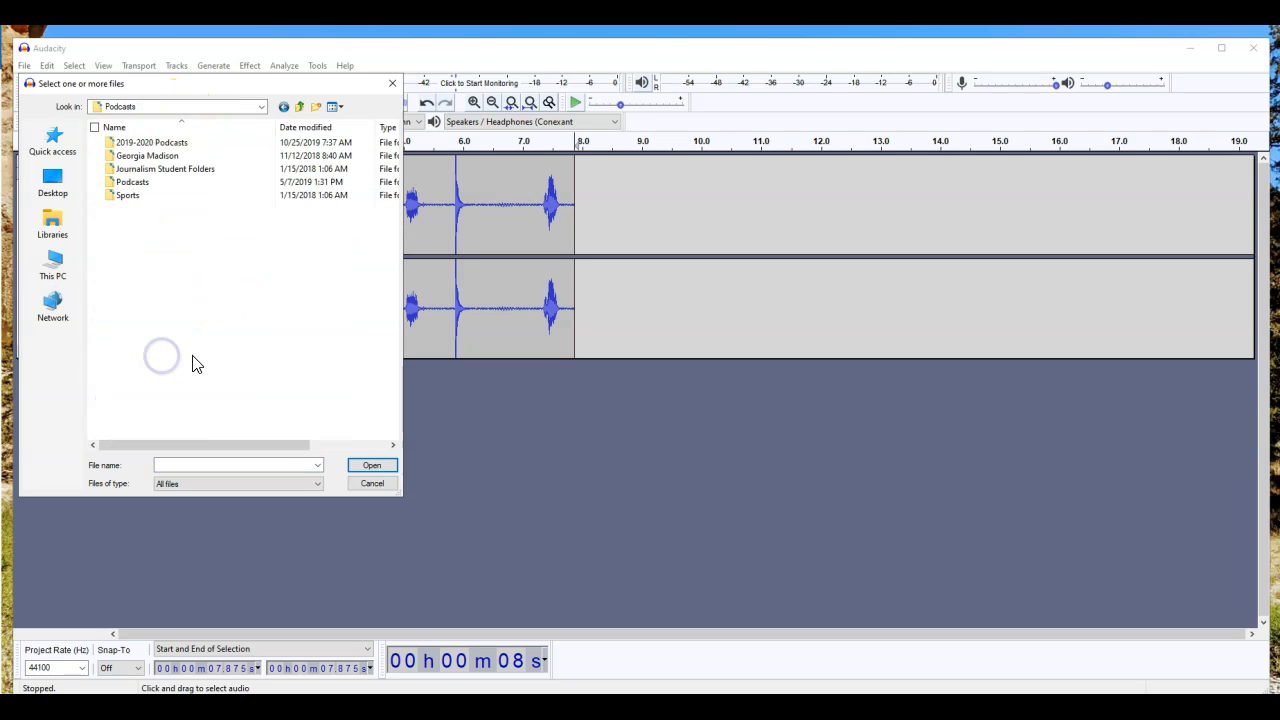
pyautogui.doubleClick(144, 197)
pyautogui.doubleClick(143, 141)
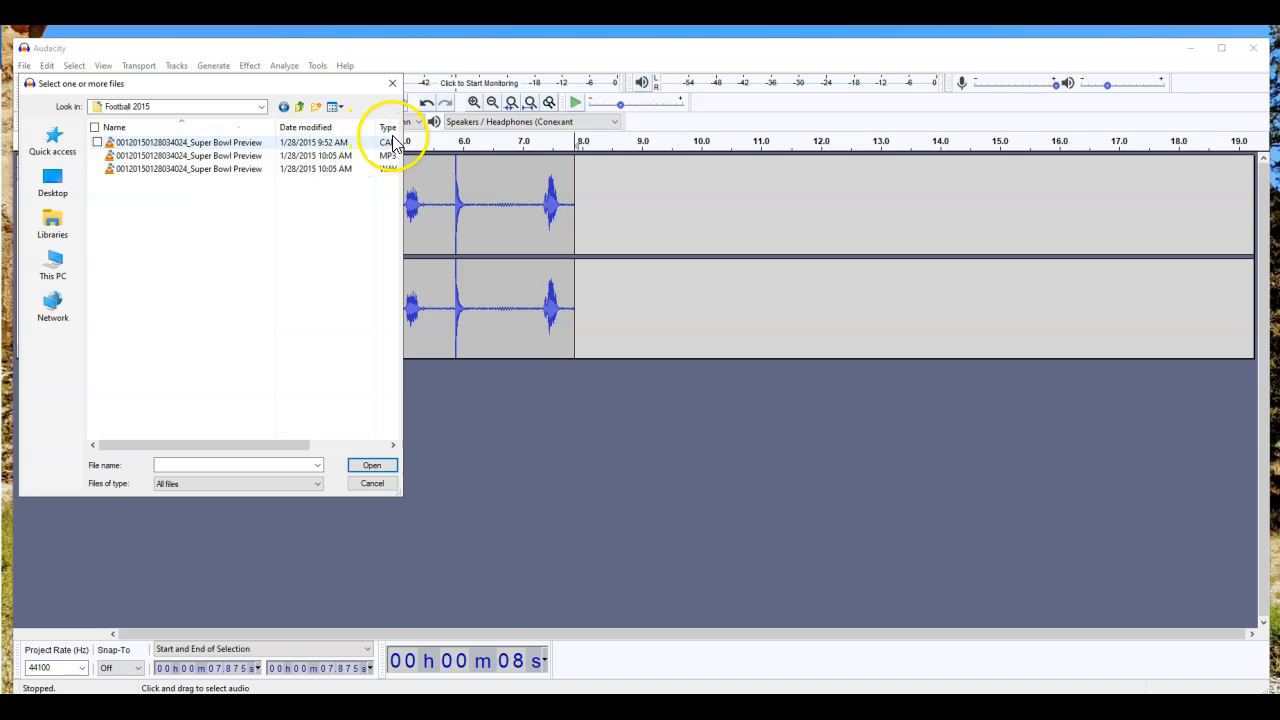
pyautogui.moveTo(401, 138); pyautogui.dragTo(485, 150)
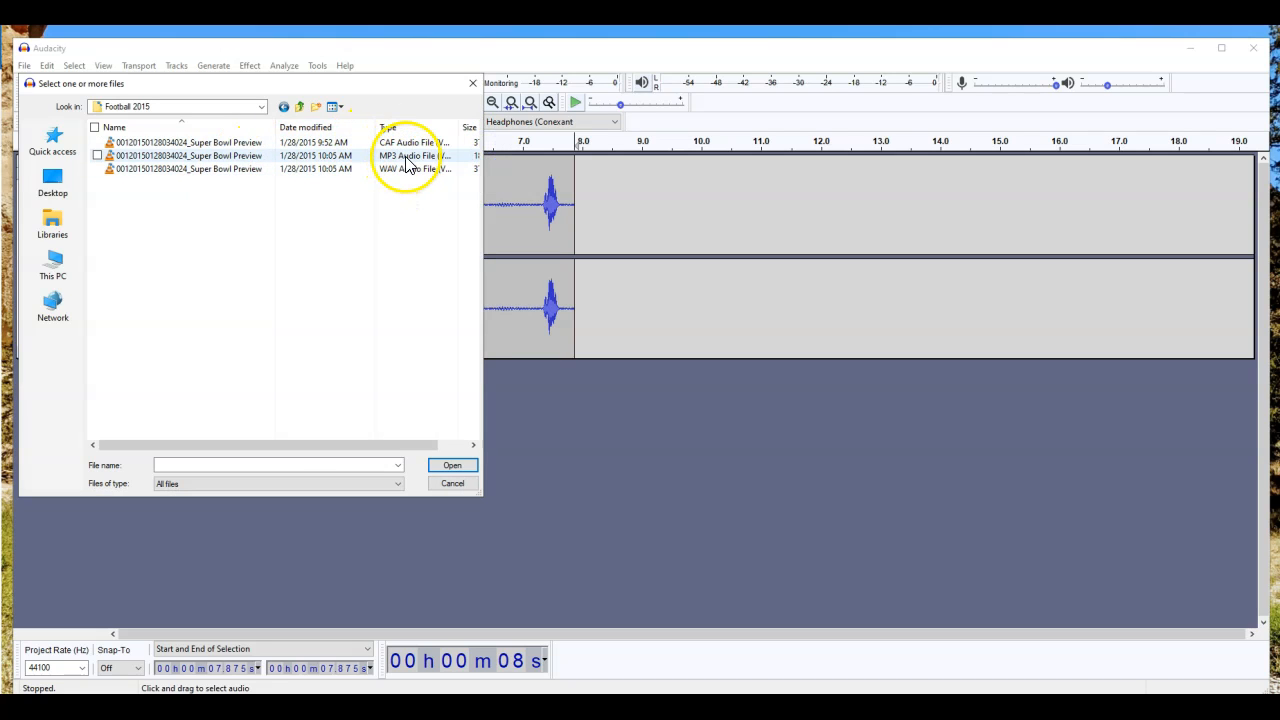
pyautogui.doubleClick(402, 156)
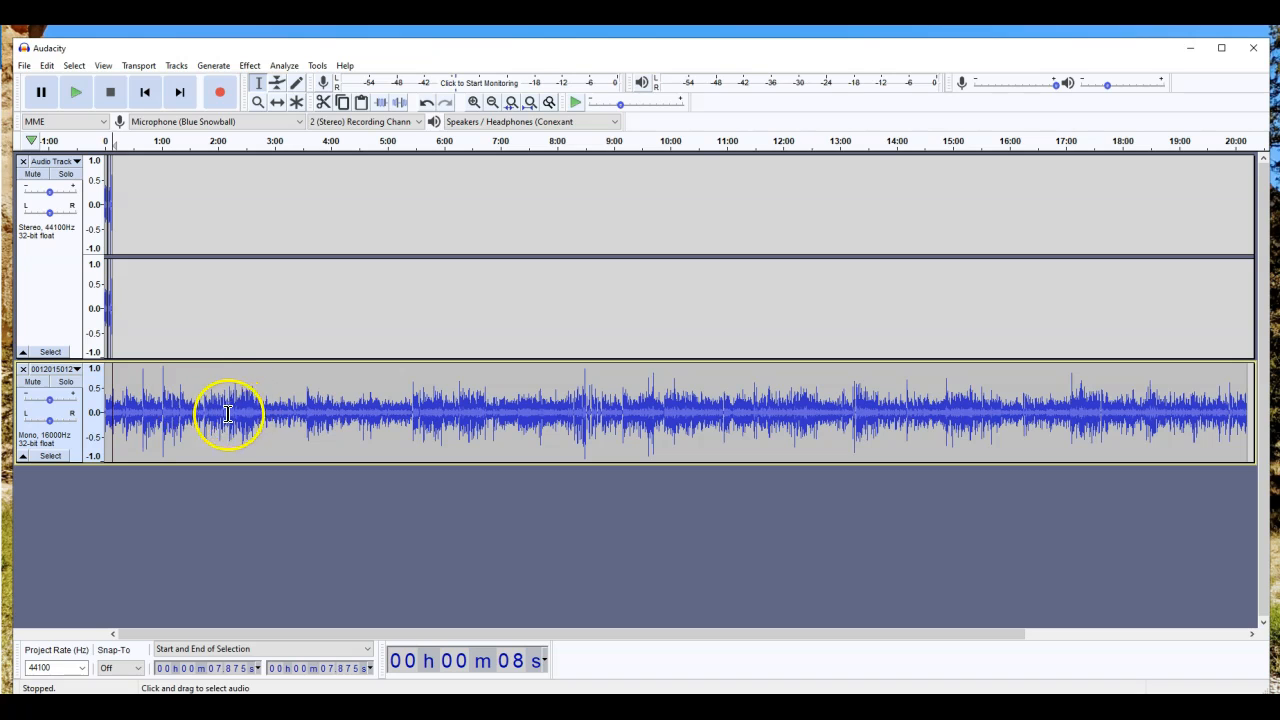
# Step: Delete the imported audio from about 1:37.8 onward
pyautogui.moveTo(197, 409); pyautogui.dragTo(1249, 420)
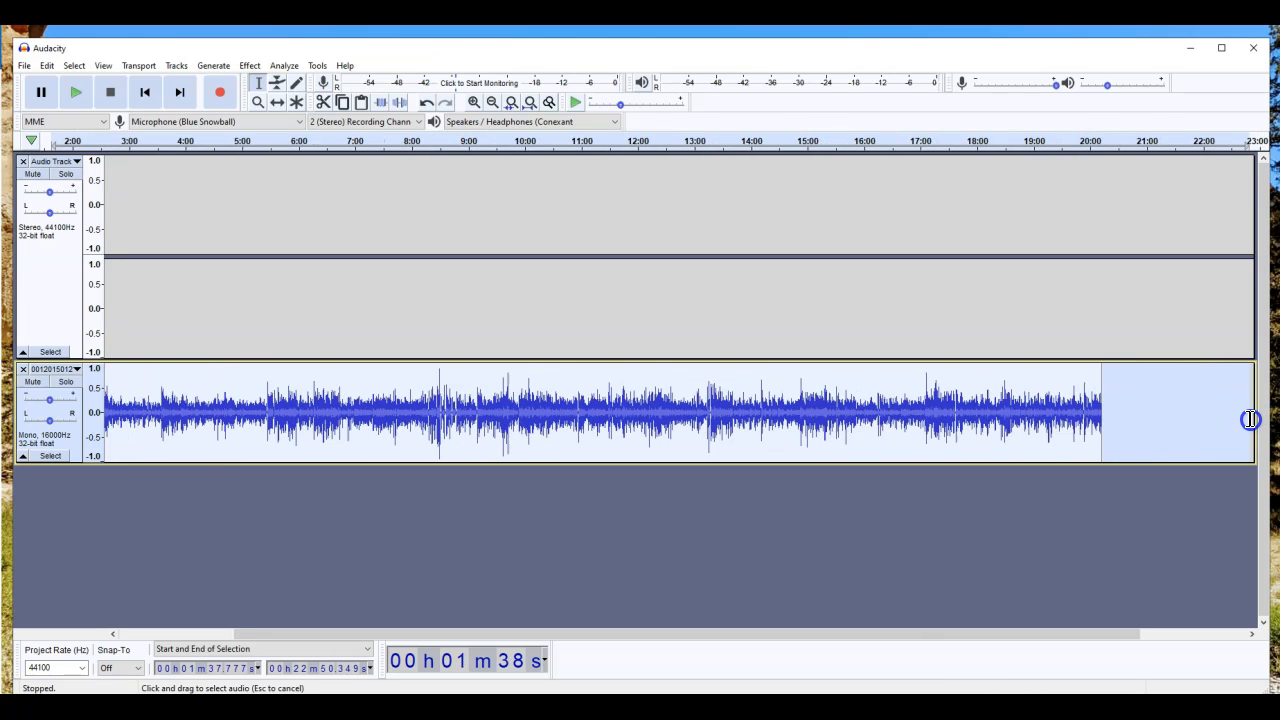
pyautogui.press('Delete')
pyautogui.click(450, 532)
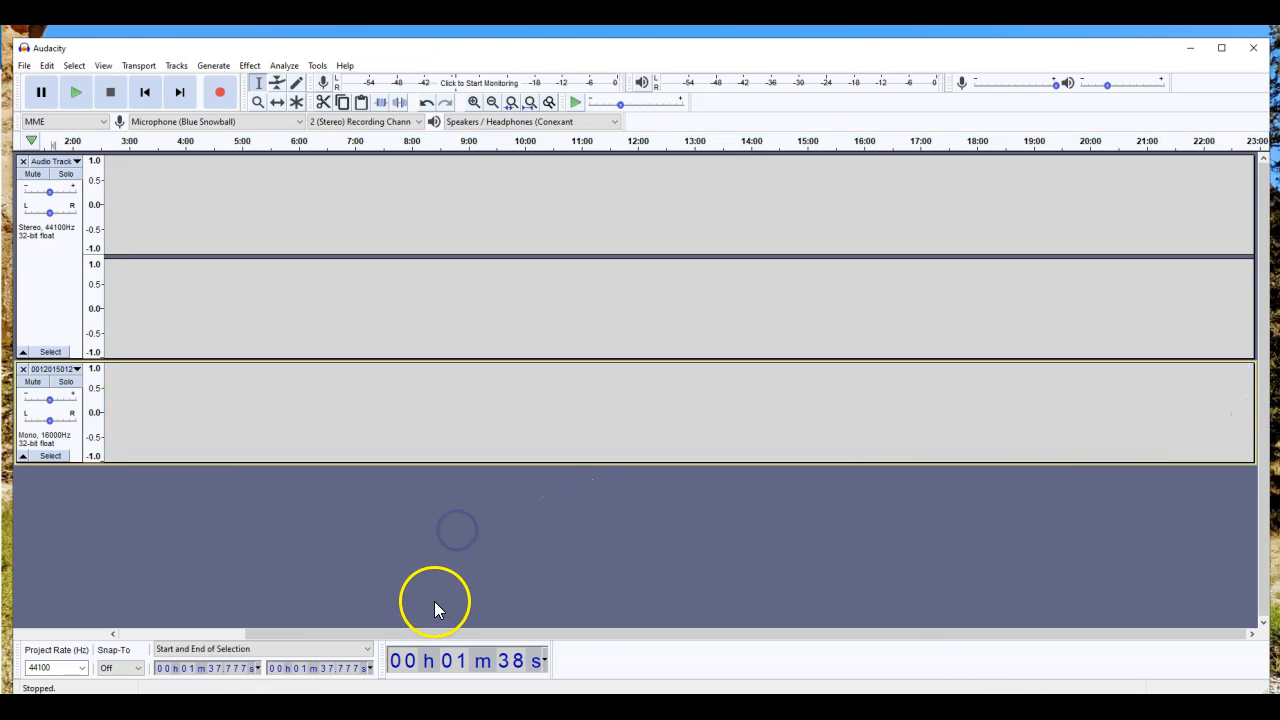
pyautogui.moveTo(158, 335); pyautogui.dragTo(42, 319)
pyautogui.click(210, 294)
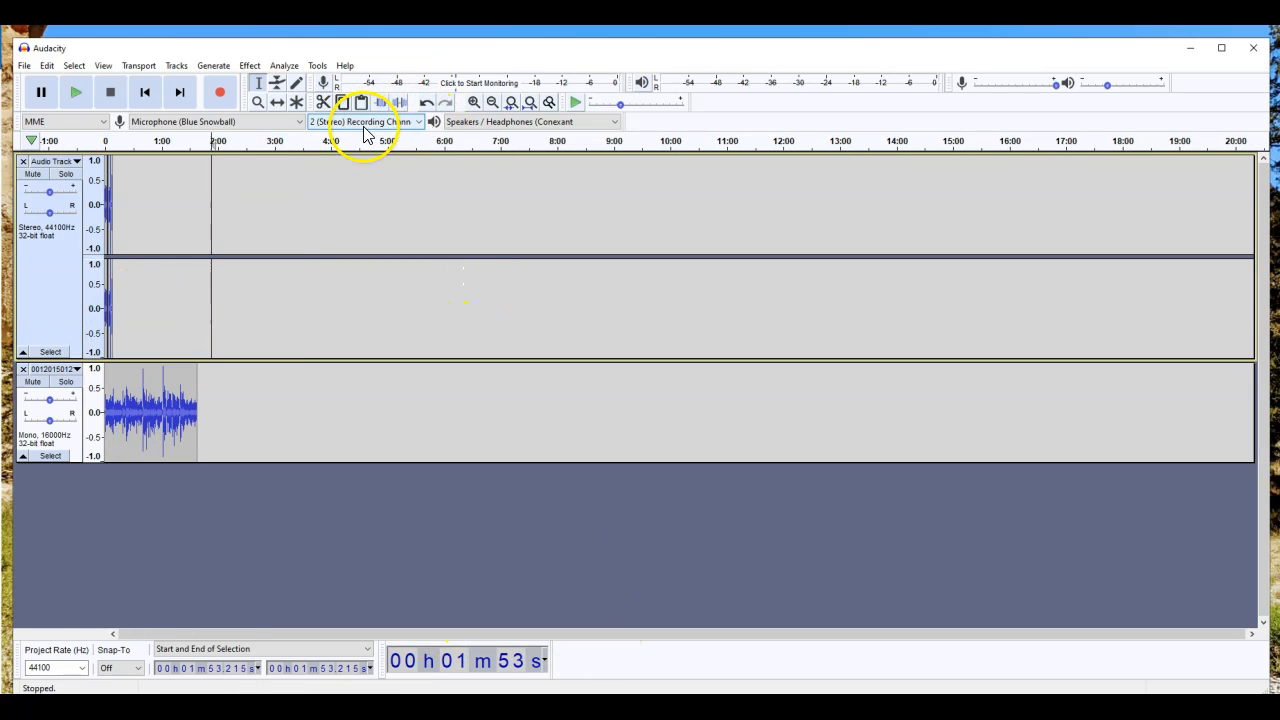
# Step: Zoom the timeline in and back out to see the whole imported clip
pyautogui.click(474, 102)
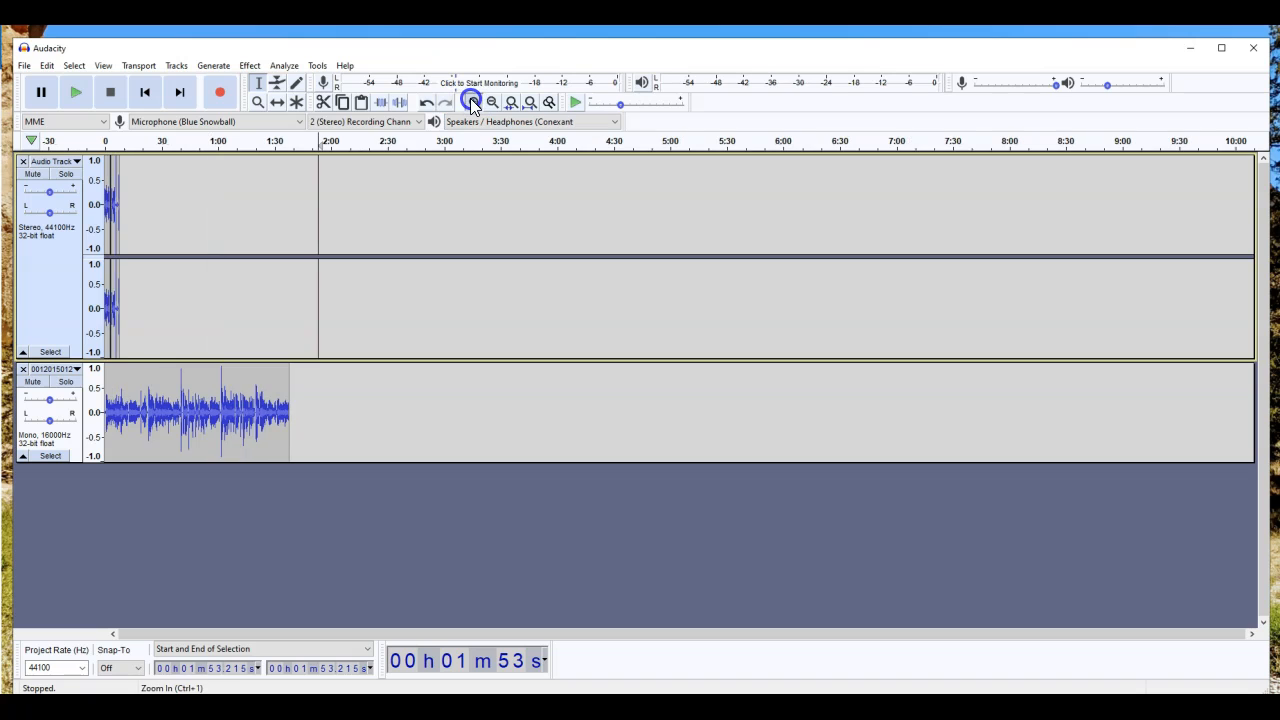
pyautogui.click(473, 103)
pyautogui.click(474, 103)
pyautogui.click(493, 103)
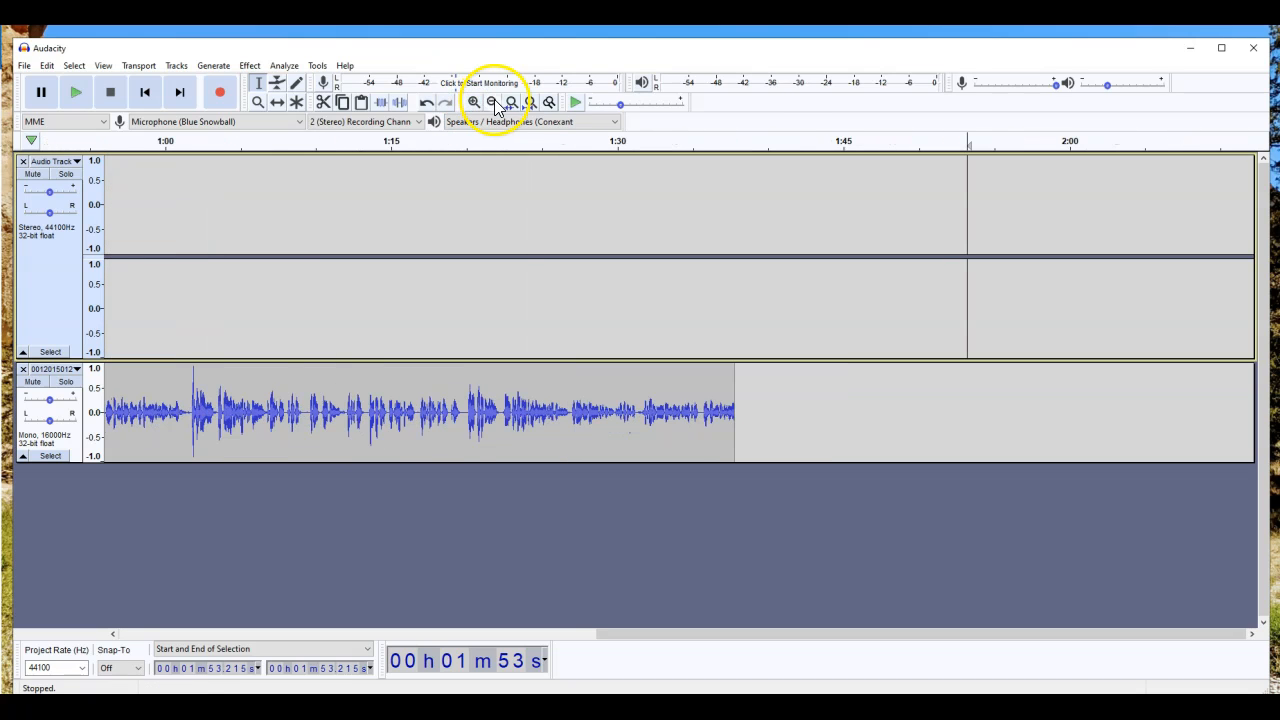
pyautogui.click(494, 103)
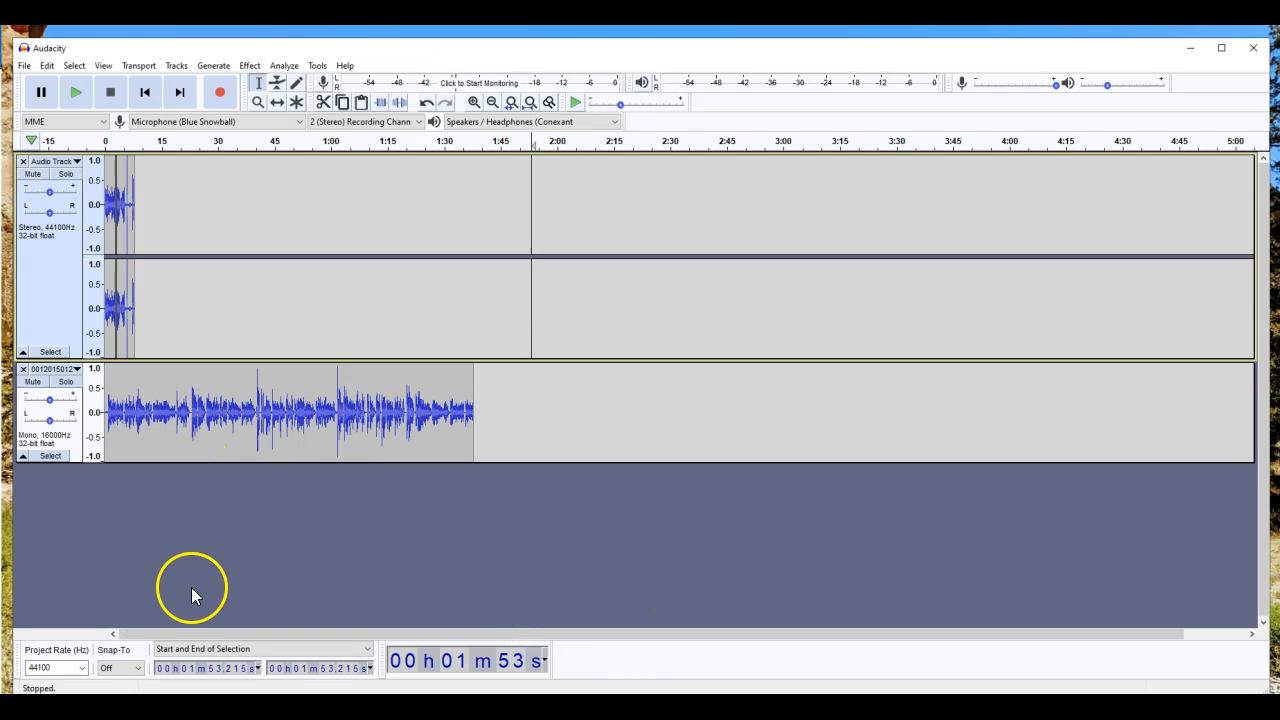
pyautogui.click(121, 406)
pyautogui.click(136, 521)
pyautogui.click(200, 517)
pyautogui.click(527, 383)
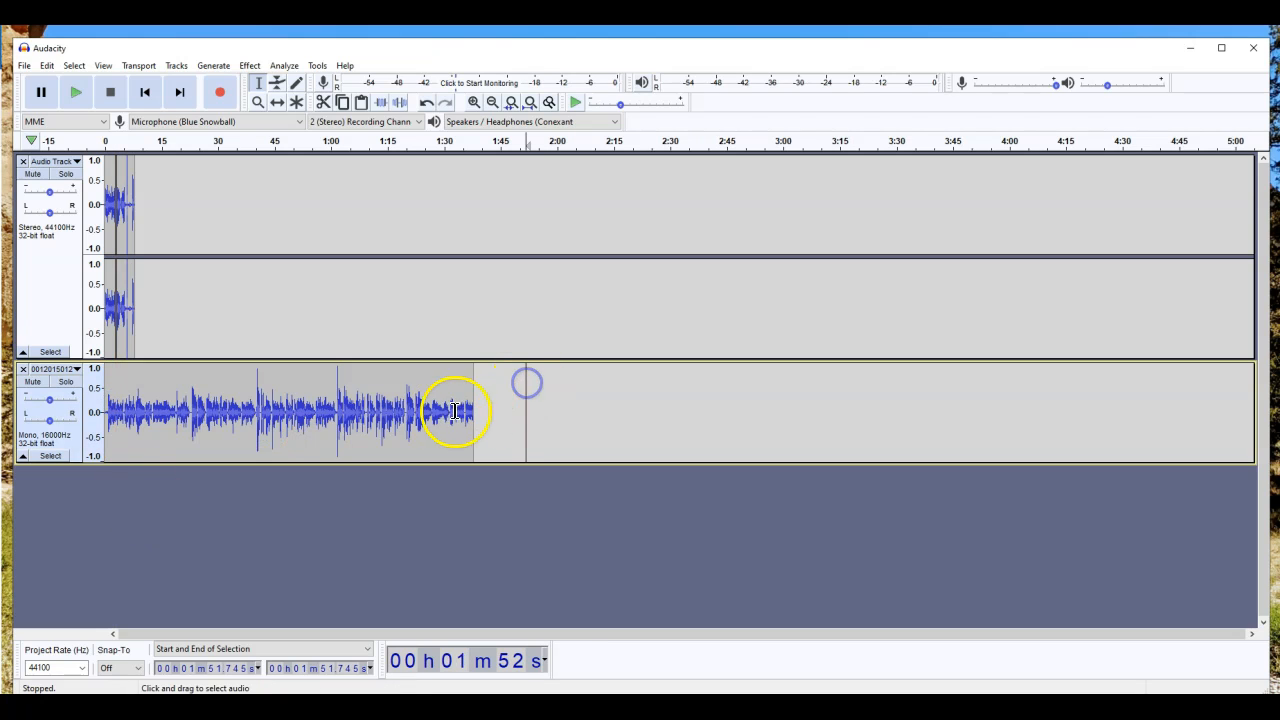
pyautogui.click(140, 403)
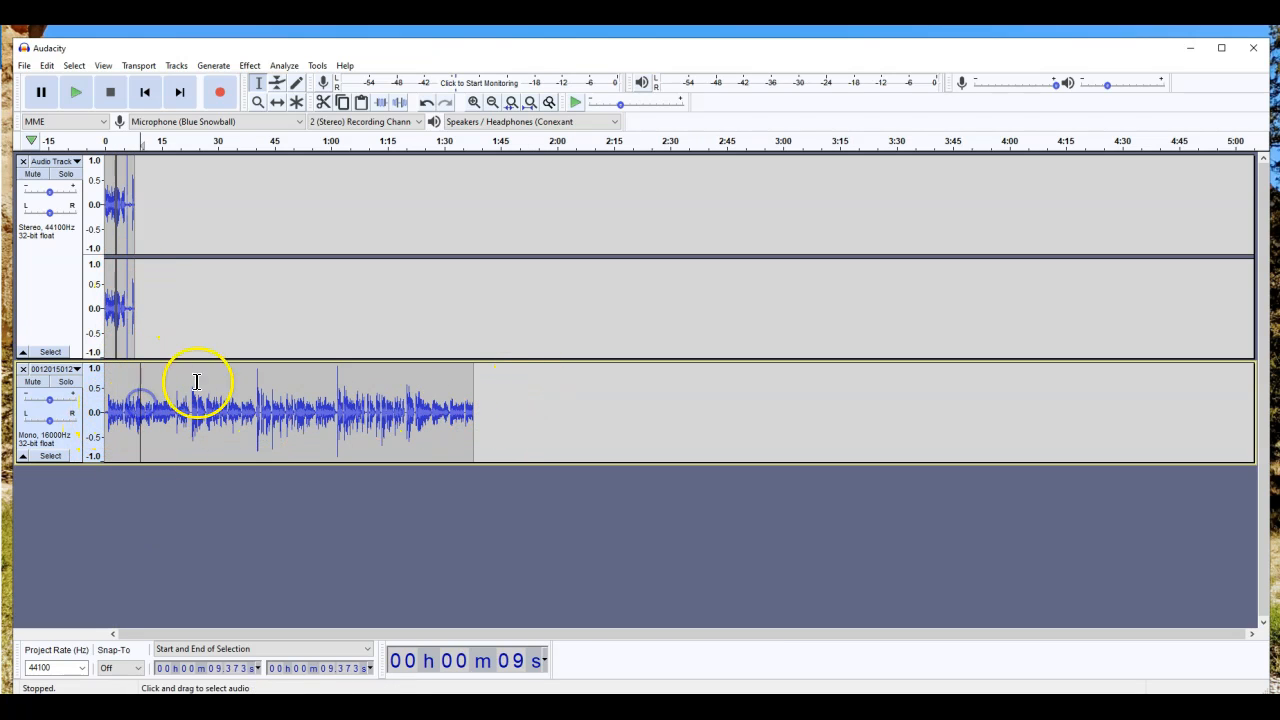
# Step: Paste the 0:10–0:52 part of the mono recording at 2:02
pyautogui.click(47, 66)
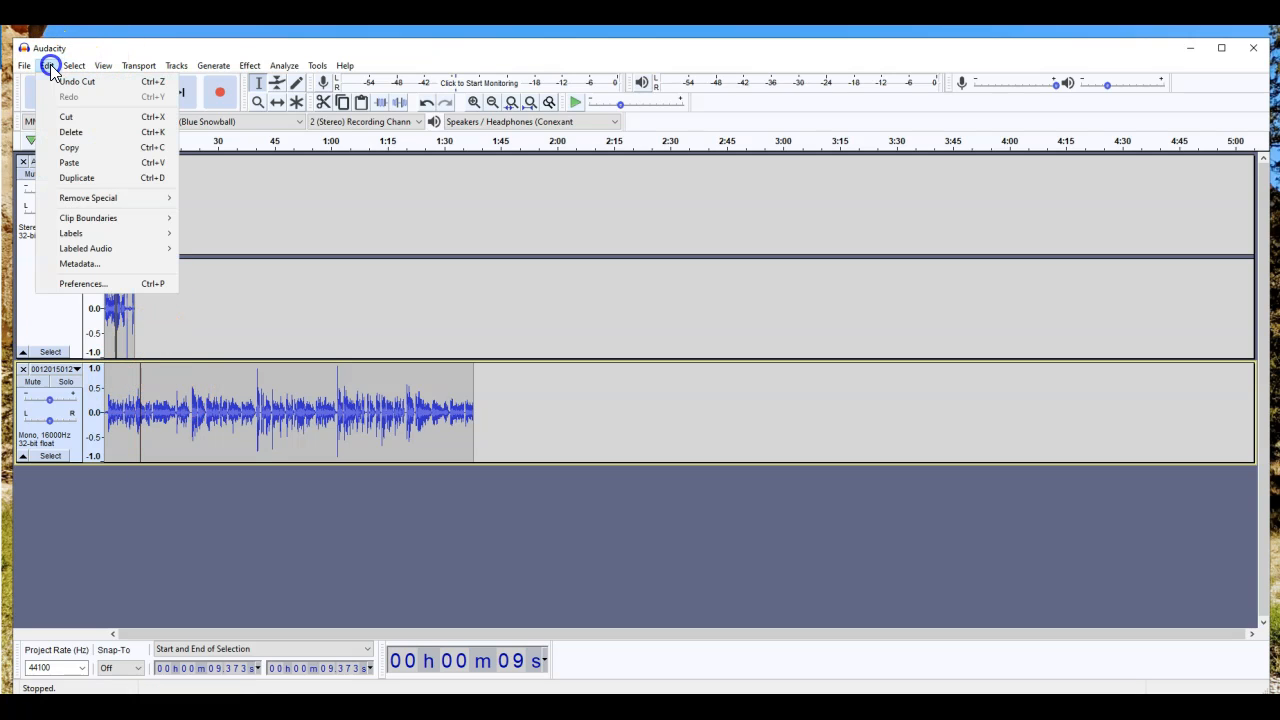
pyautogui.click(186, 403)
pyautogui.moveTo(144, 403); pyautogui.dragTo(307, 403)
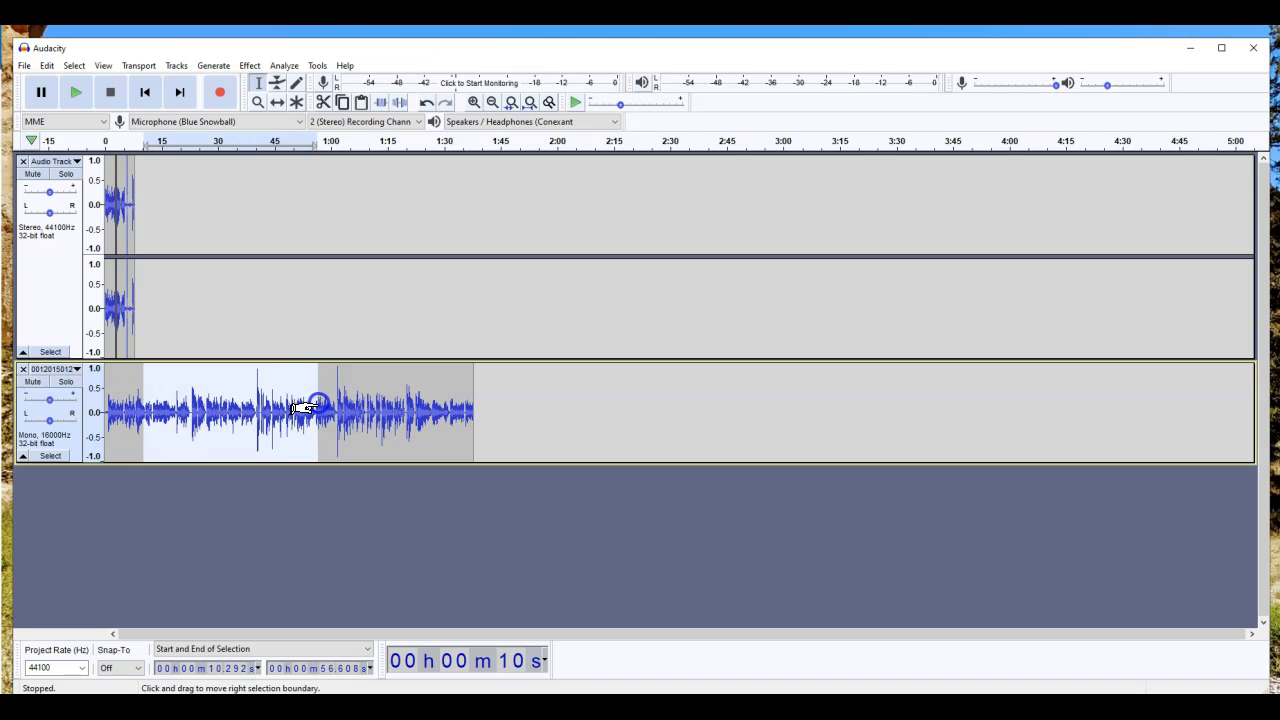
pyautogui.click(567, 406)
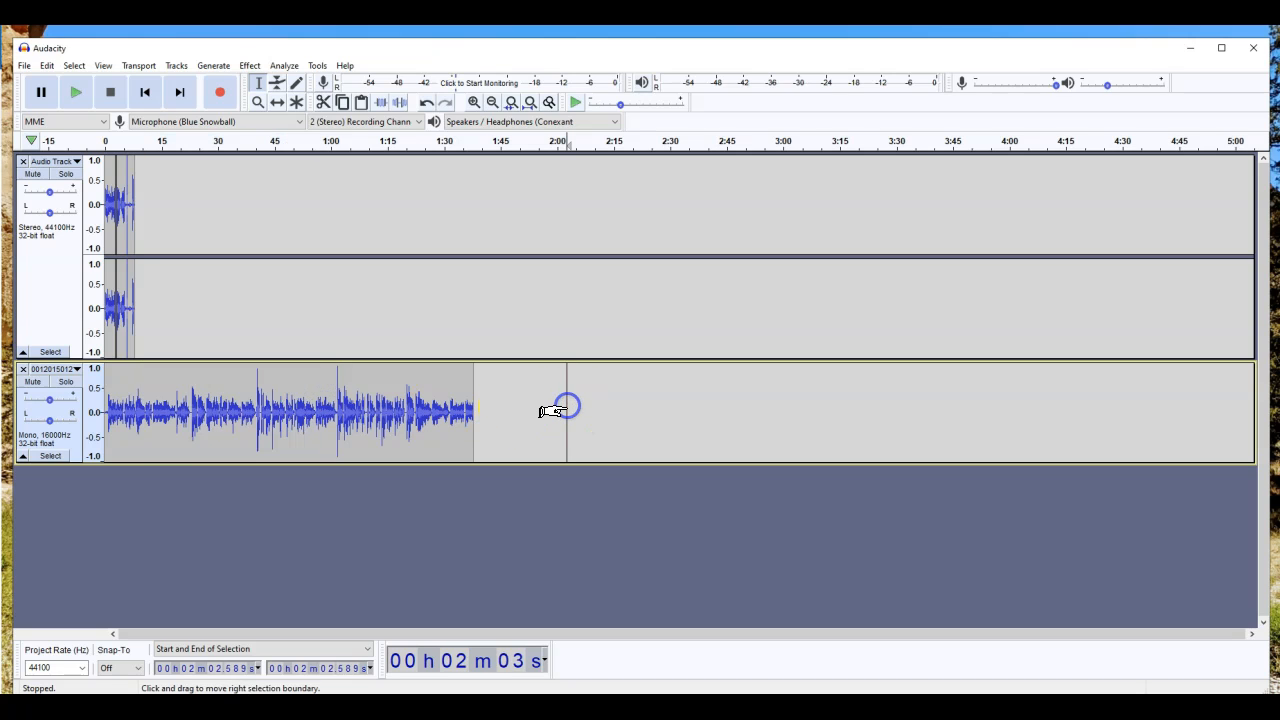
pyautogui.hotkey('ctrl', 'v')
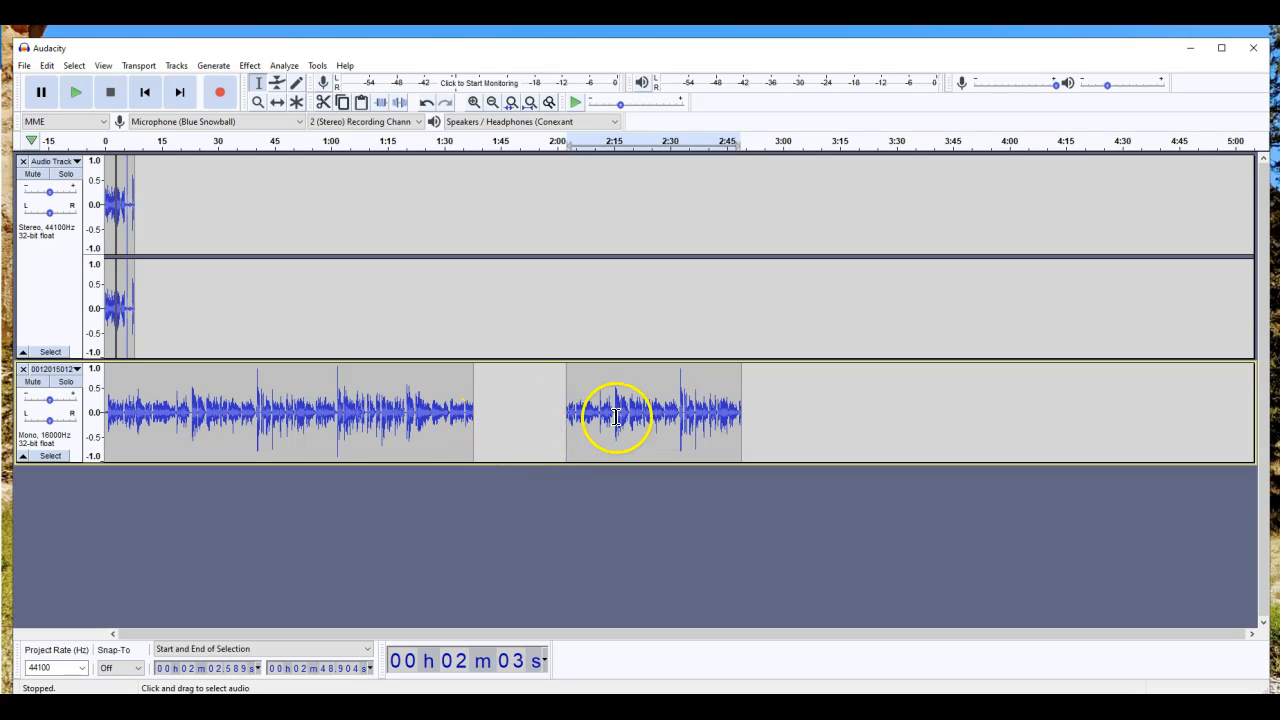
# Step: Copy the mono audio from 0:00 to 1:39 and paste it at 3:09
pyautogui.click(104, 404)
pyautogui.moveTo(104, 404); pyautogui.dragTo(477, 406)
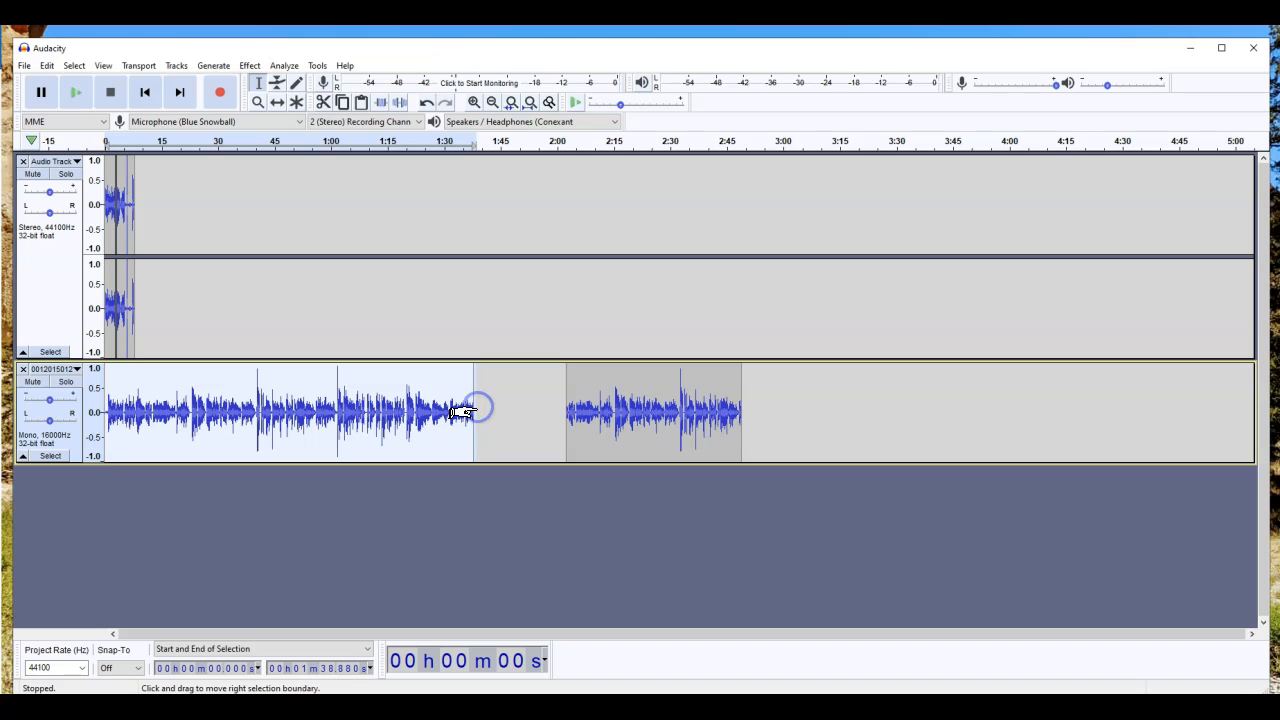
pyautogui.hotkey('ctrl', 'c')
pyautogui.click(818, 408)
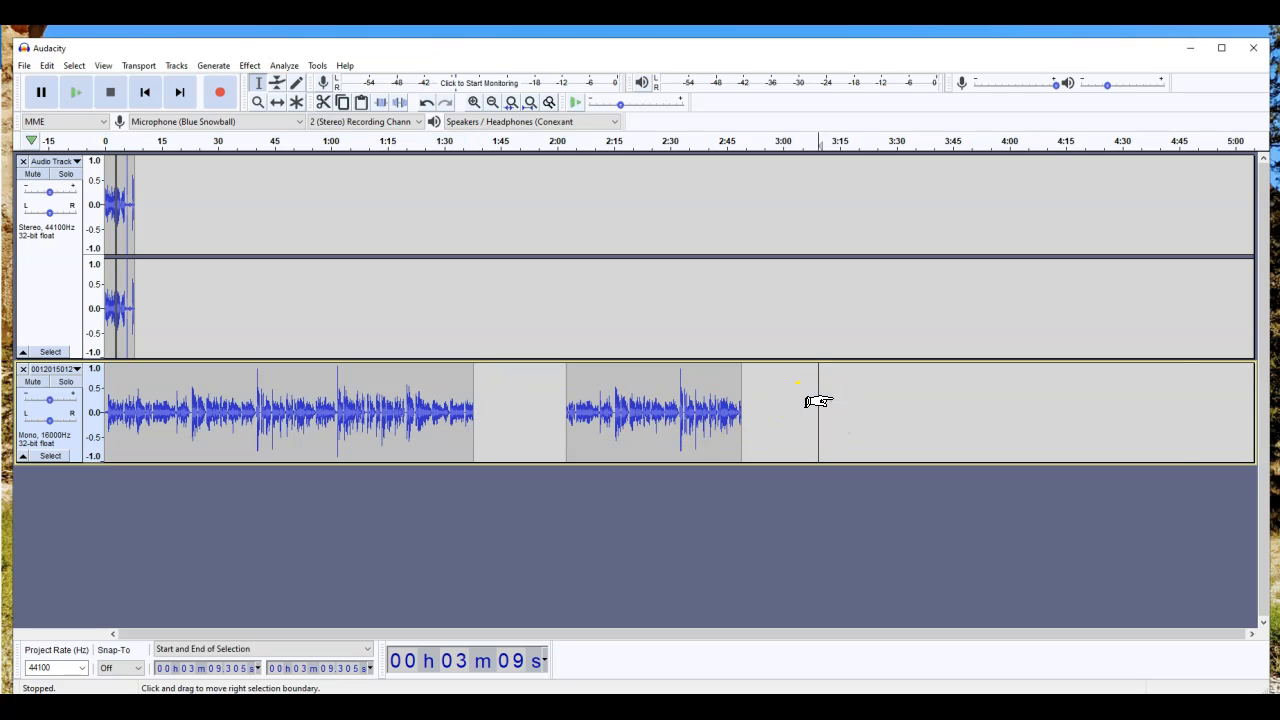
pyautogui.hotkey('ctrl', 'v')
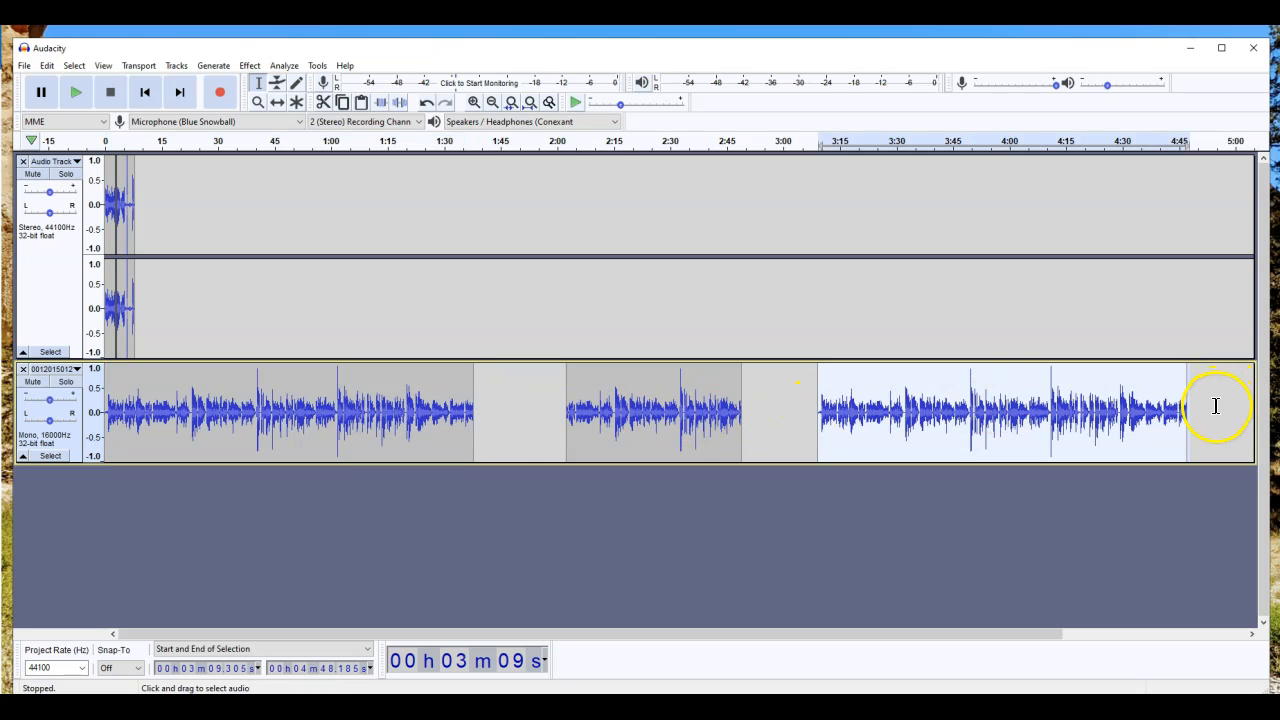
# Step: Set the playback start just after 0:01 and play the project to hear the edits
pyautogui.click(1224, 398)
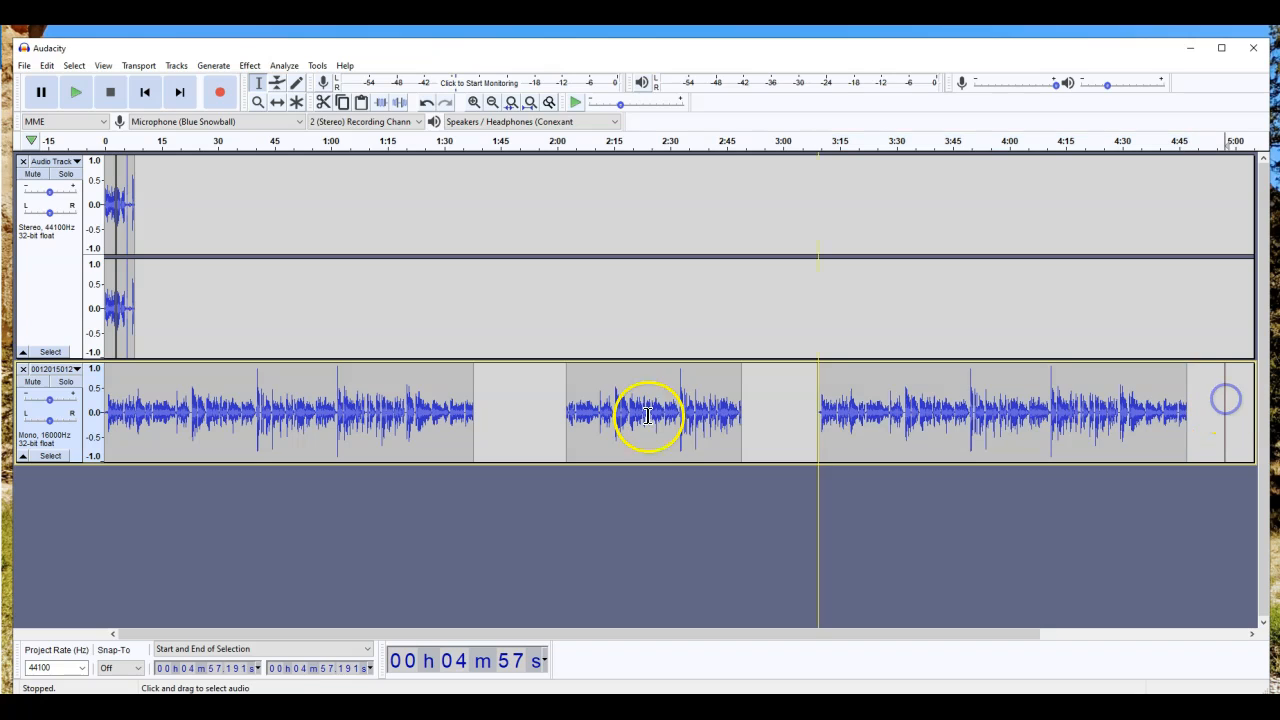
pyautogui.click(105, 290)
pyautogui.click(107, 306)
pyautogui.click(100, 311)
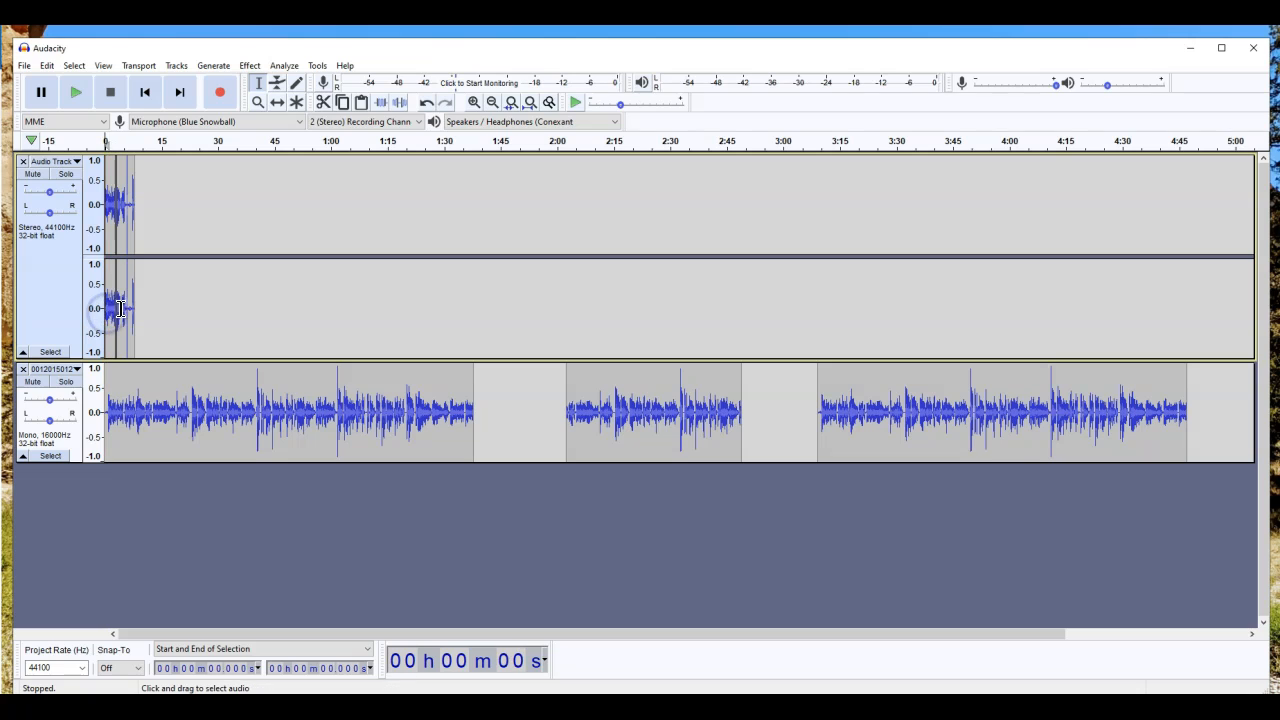
pyautogui.click(110, 306)
pyautogui.press('space')
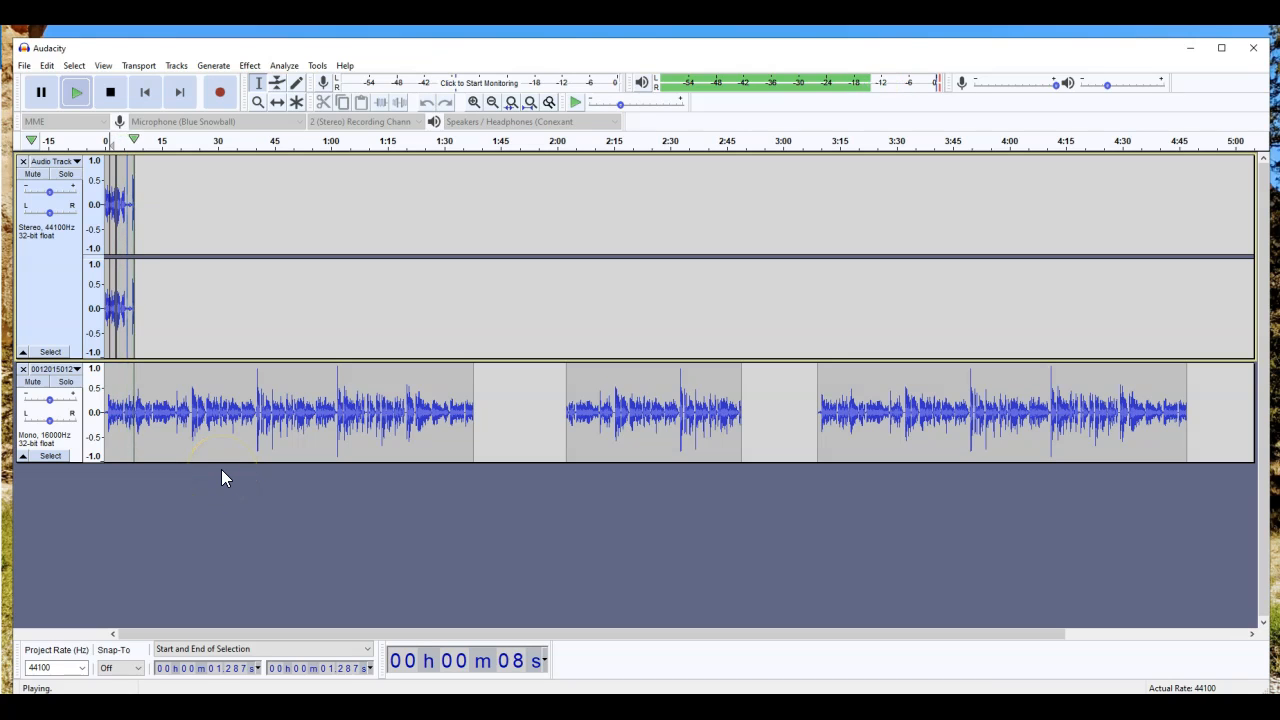
# Step: Stop playback and delete the first 1:57 of the mono recording
pyautogui.press('space')
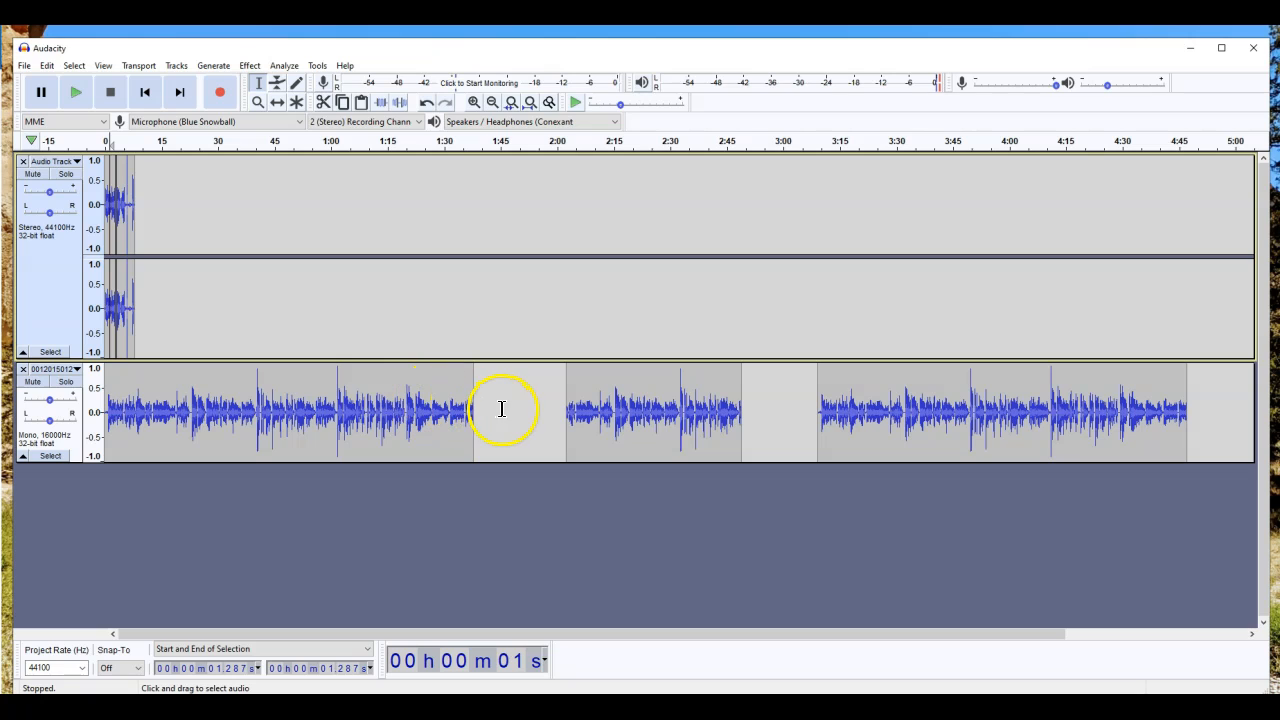
pyautogui.moveTo(543, 405); pyautogui.dragTo(102, 415)
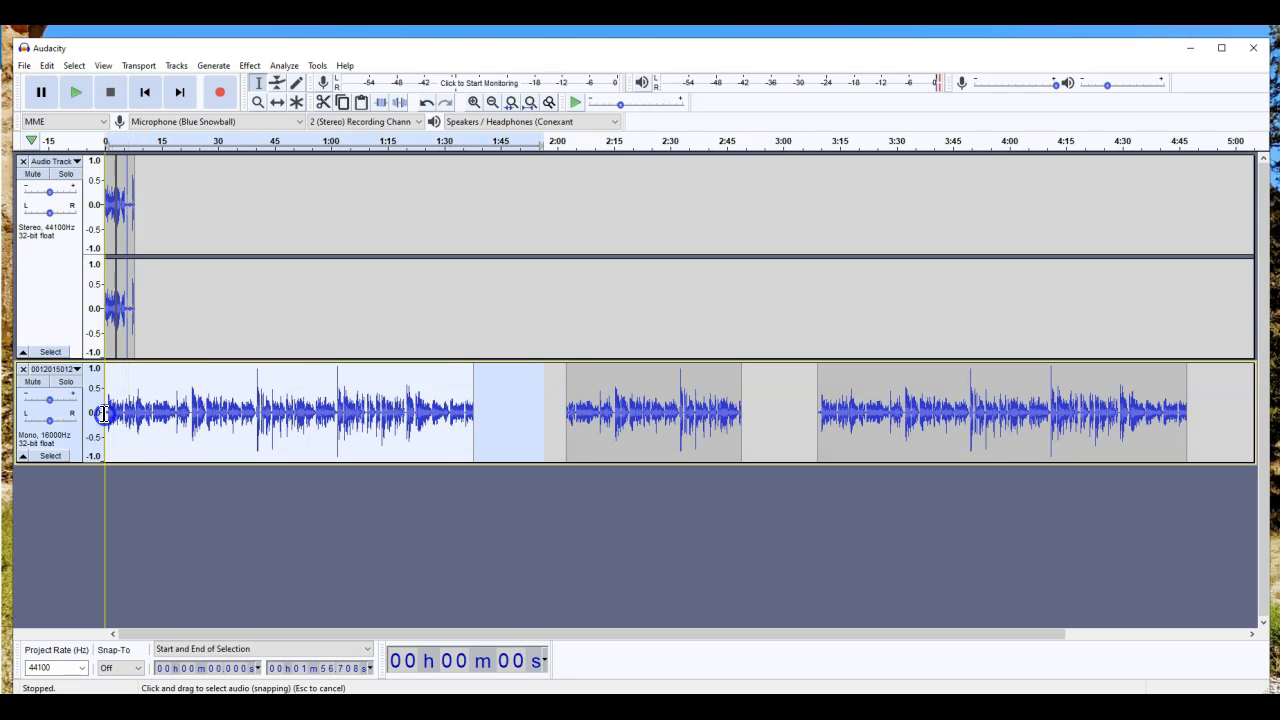
pyautogui.press('Delete')
# Step: Select the first remaining mono clip and time-shift it later to about 0:20
pyautogui.click(121, 417)
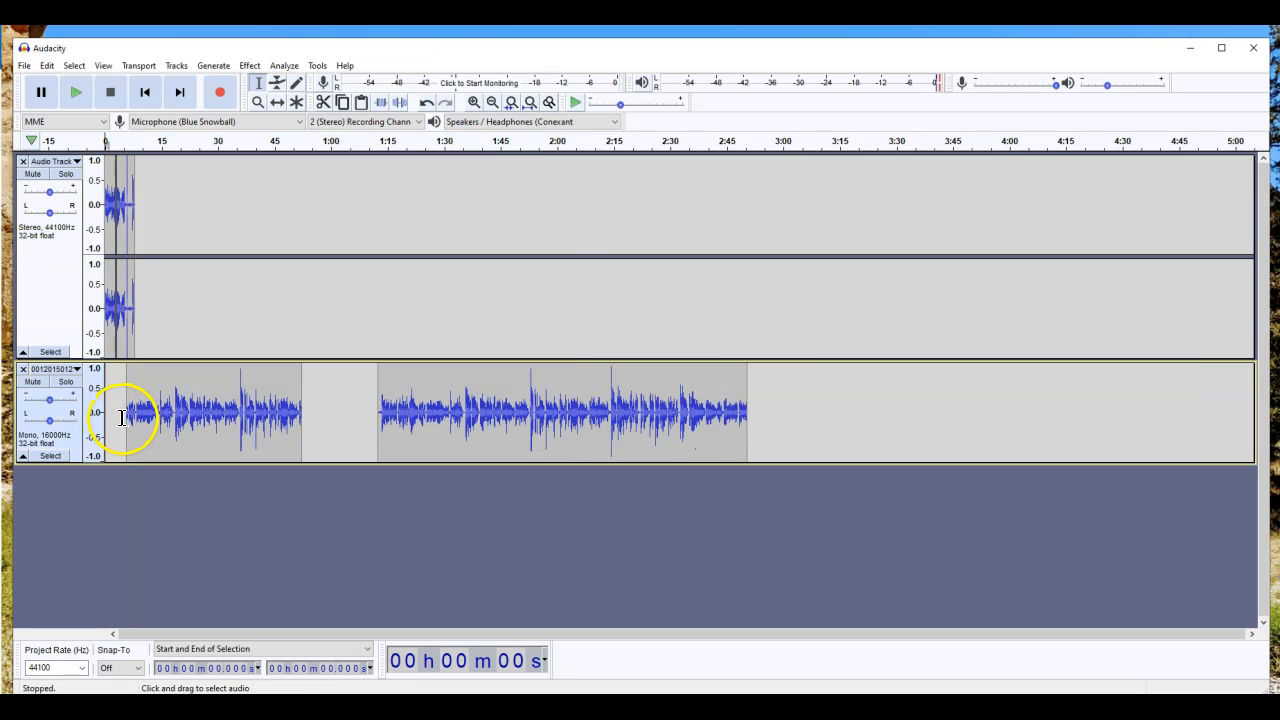
pyautogui.click(122, 418)
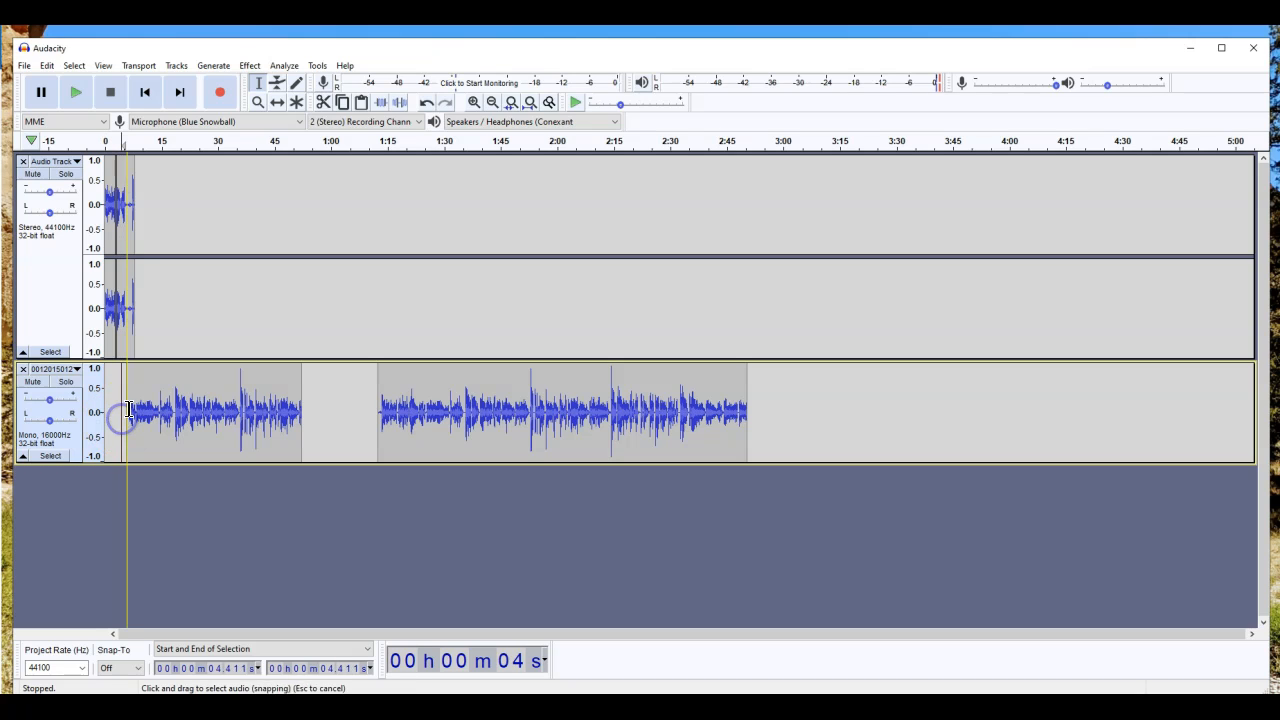
pyautogui.moveTo(321, 420); pyautogui.dragTo(127, 414)
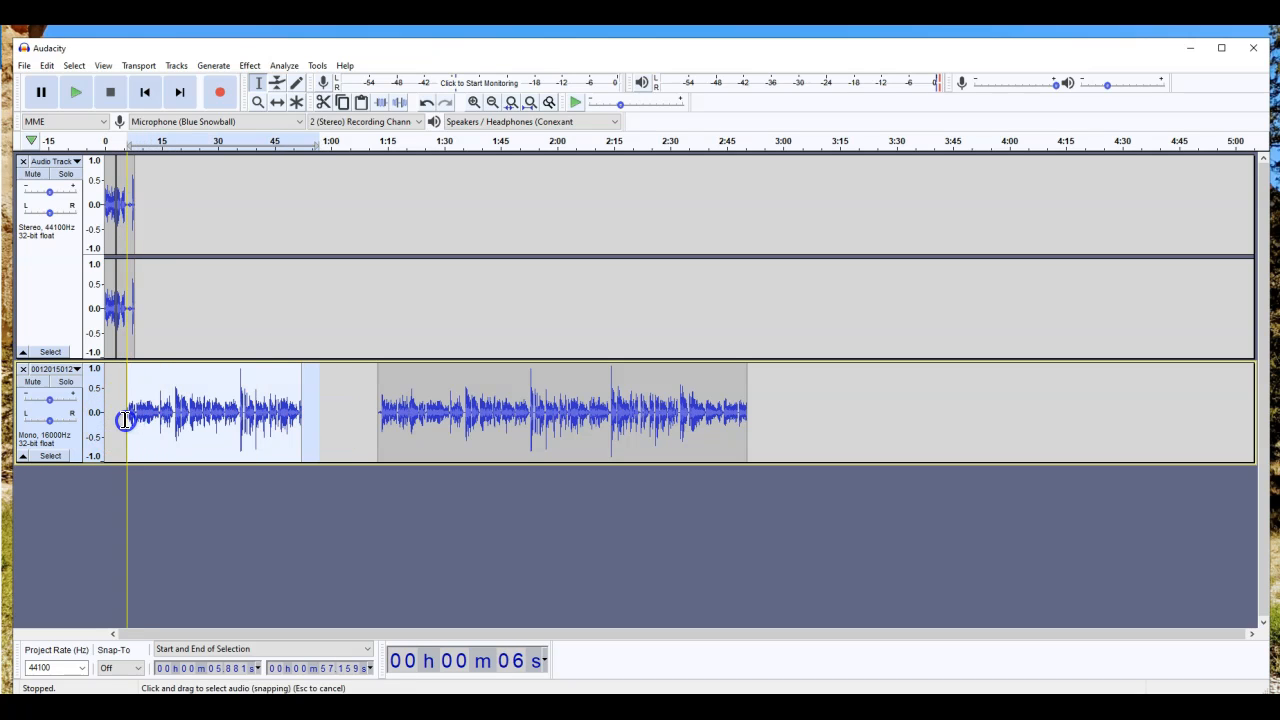
pyautogui.click(121, 410)
pyautogui.click(143, 406)
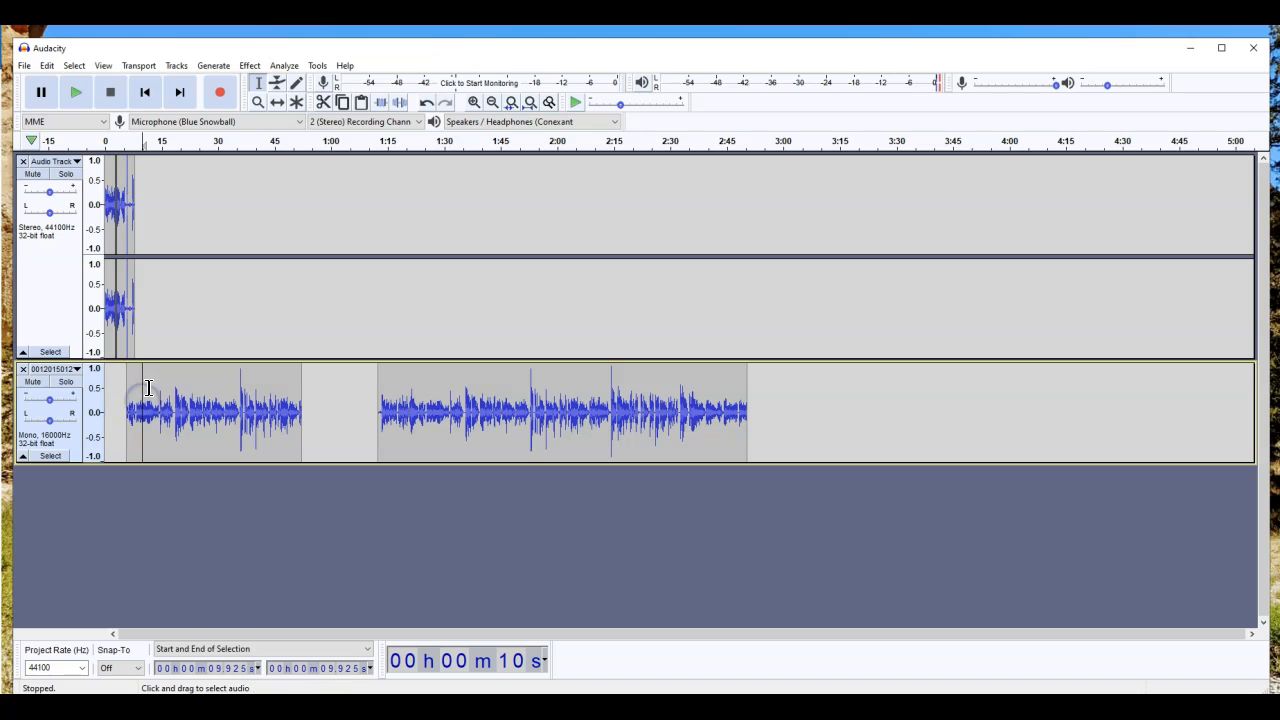
pyautogui.moveTo(148, 386); pyautogui.dragTo(301, 399)
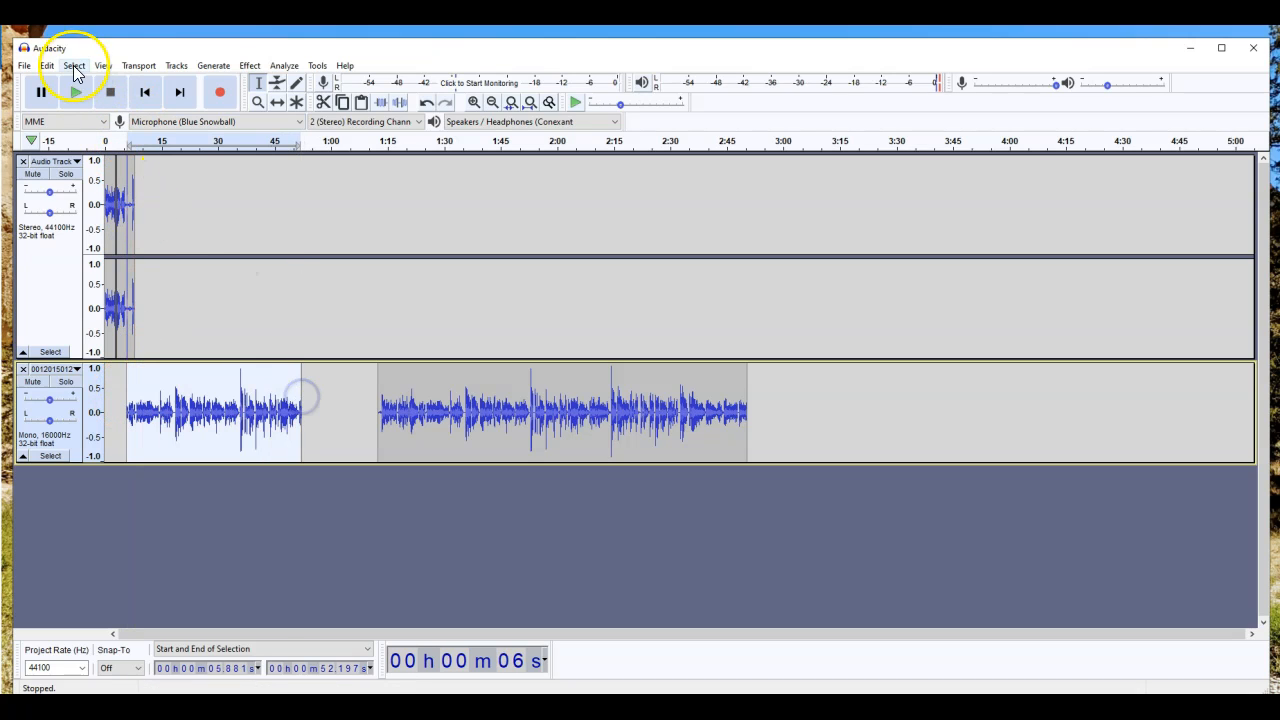
pyautogui.click(47, 66)
pyautogui.moveTo(200, 412); pyautogui.dragTo(499, 418)
pyautogui.moveTo(115, 316)
pyautogui.mouseDown()
pyautogui.moveTo(194, 309)
pyautogui.moveTo(115, 310)
pyautogui.mouseUp()
# Step: Play the project, then select the stereo clip from 0 to 9.7 s with the Time Shift Tool
pyautogui.click(217, 309)
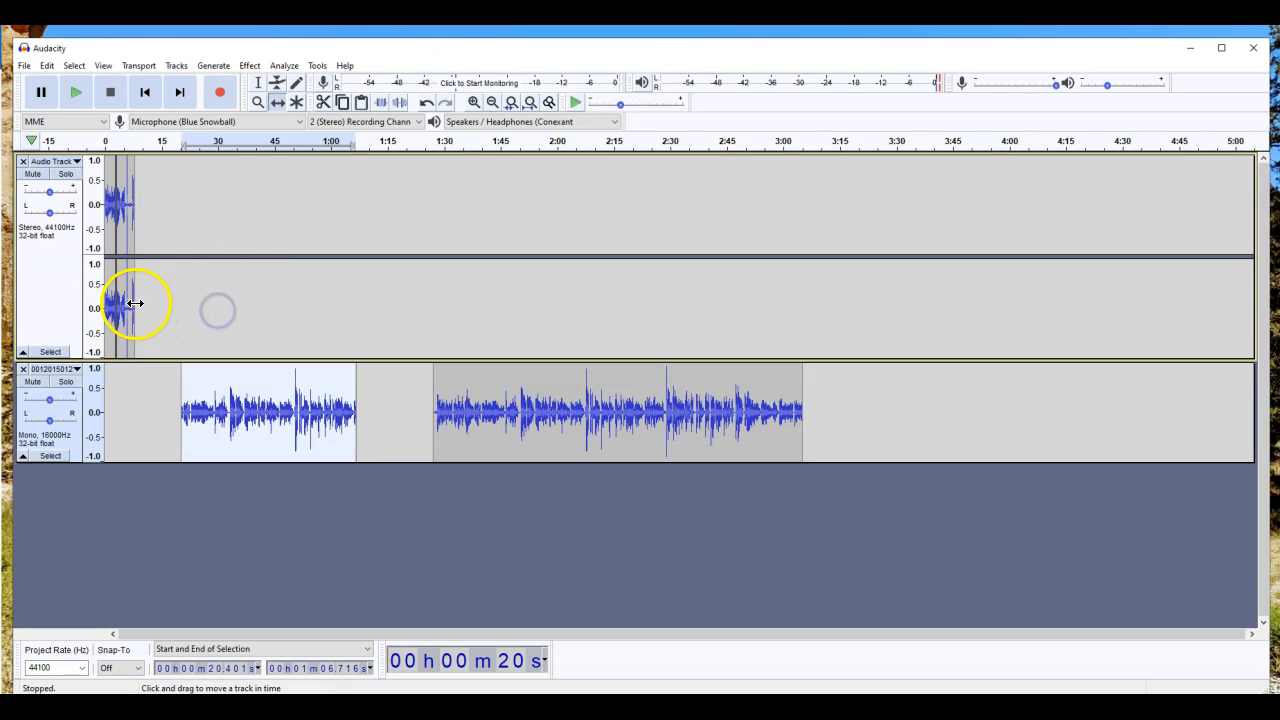
pyautogui.press('space')
pyautogui.click(151, 409)
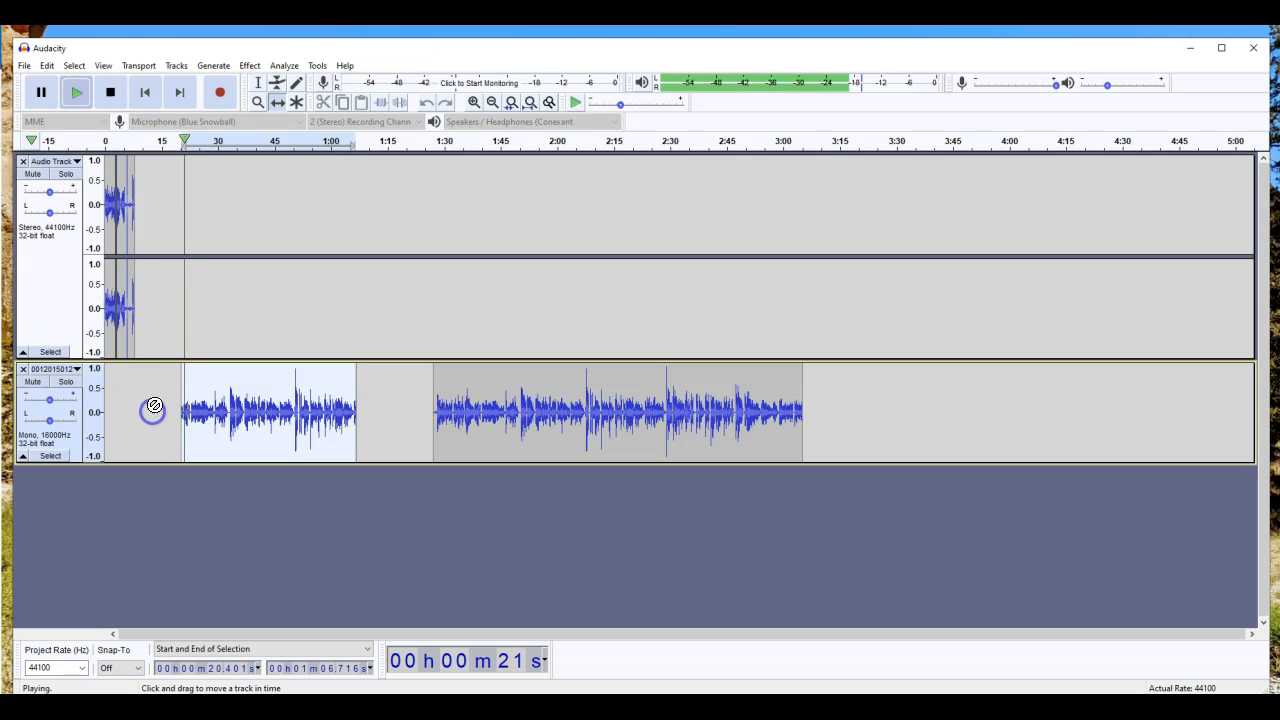
pyautogui.click(259, 87)
pyautogui.press('space')
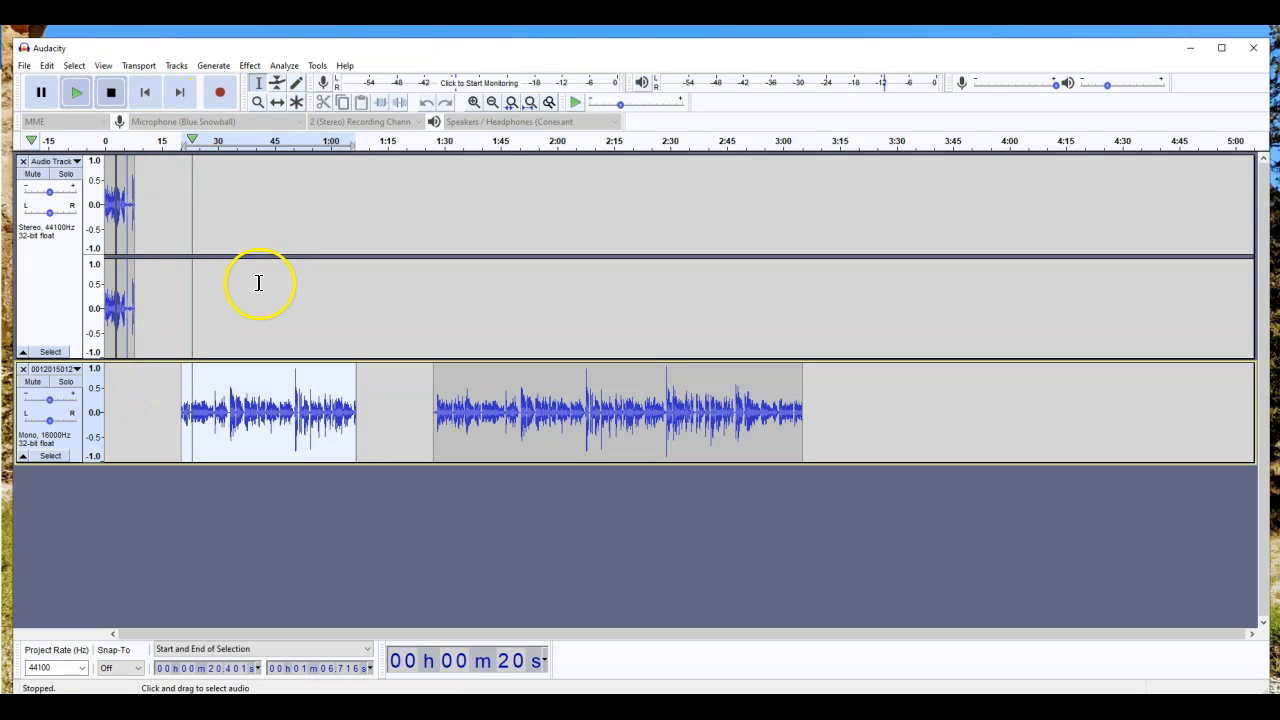
pyautogui.moveTo(142, 286); pyautogui.dragTo(386, 321)
pyautogui.click(277, 101)
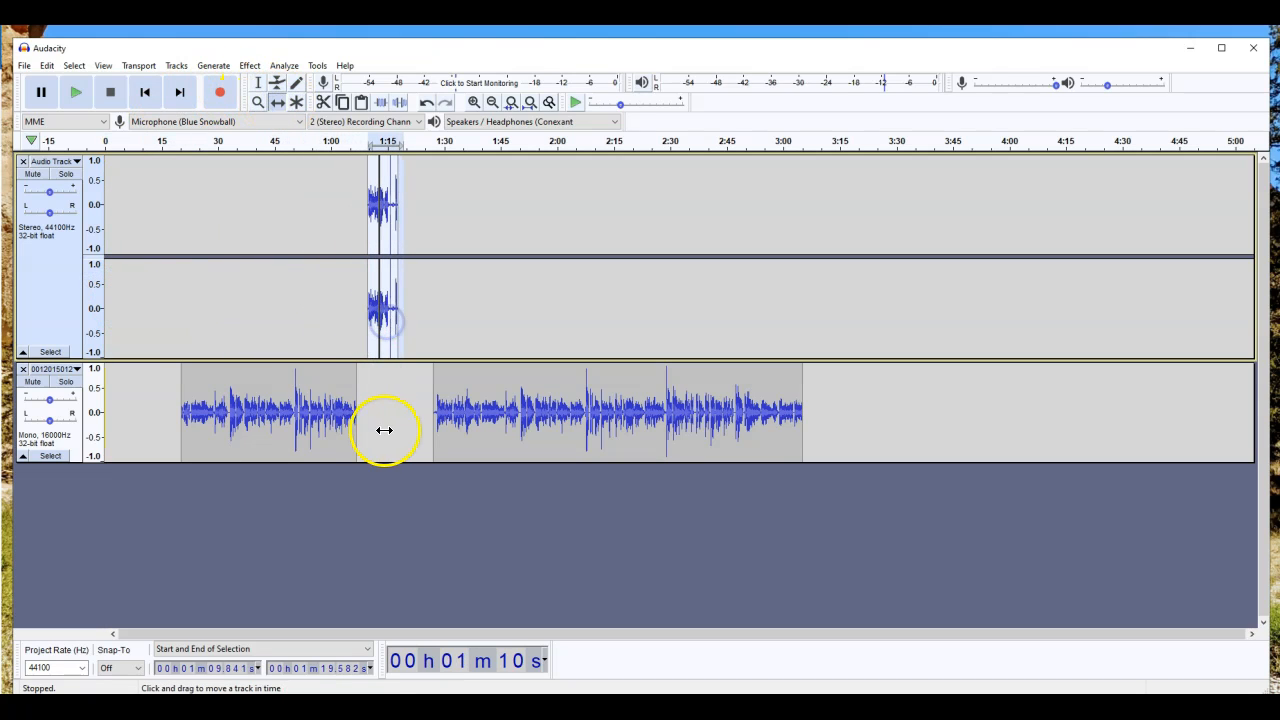
pyautogui.click(310, 392)
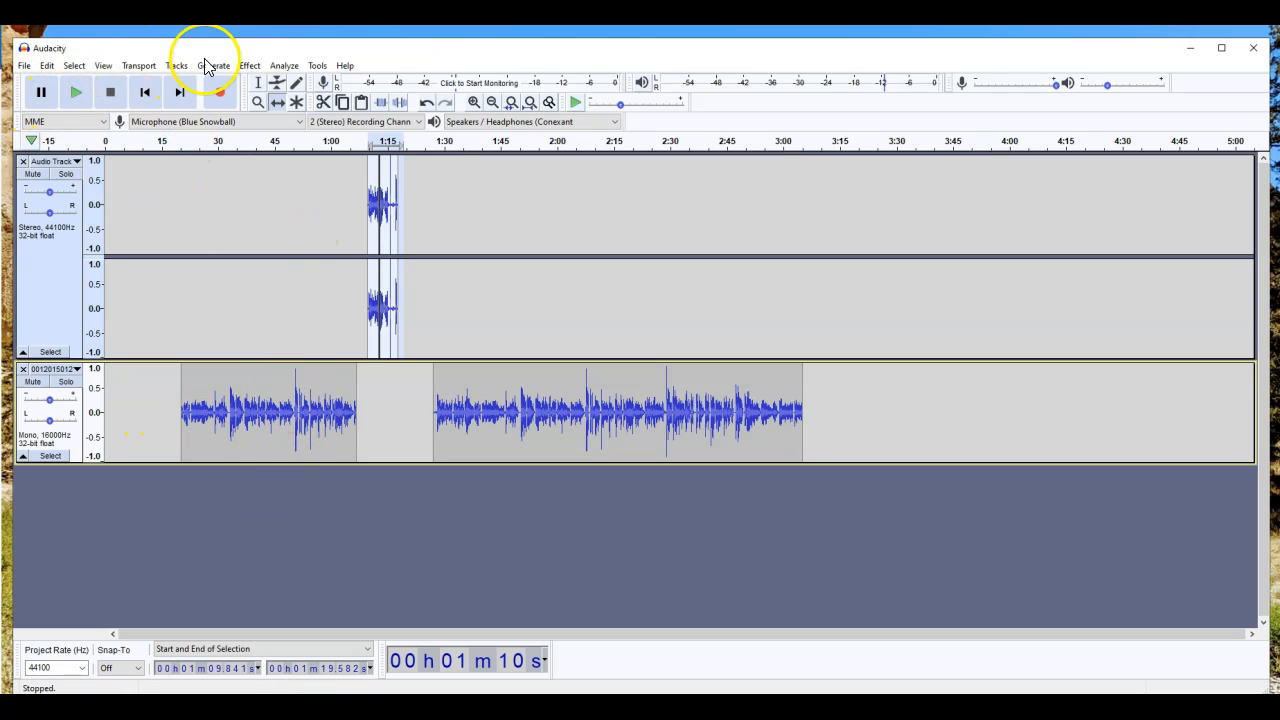
# Step: Delete the 0:47–1:01 and 1:26–2:11 stretches from the mono track
pyautogui.click(258, 82)
pyautogui.moveTo(281, 400); pyautogui.dragTo(329, 405)
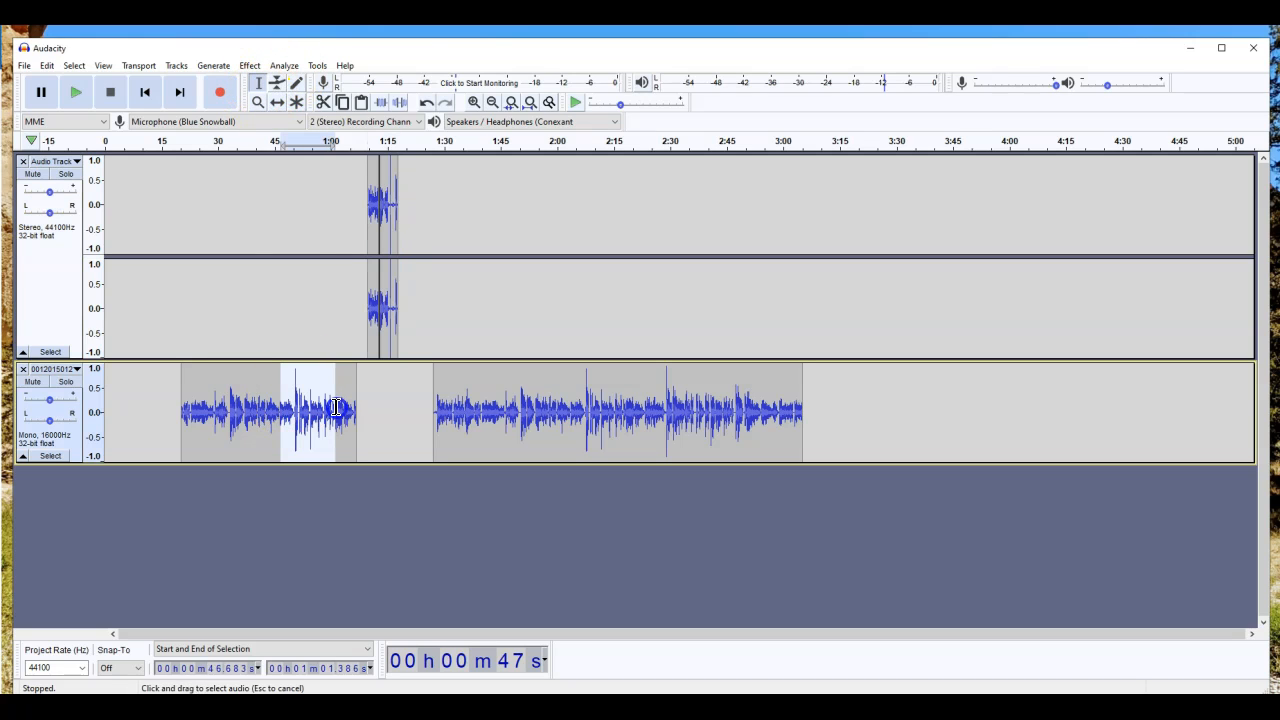
pyautogui.press('Delete')
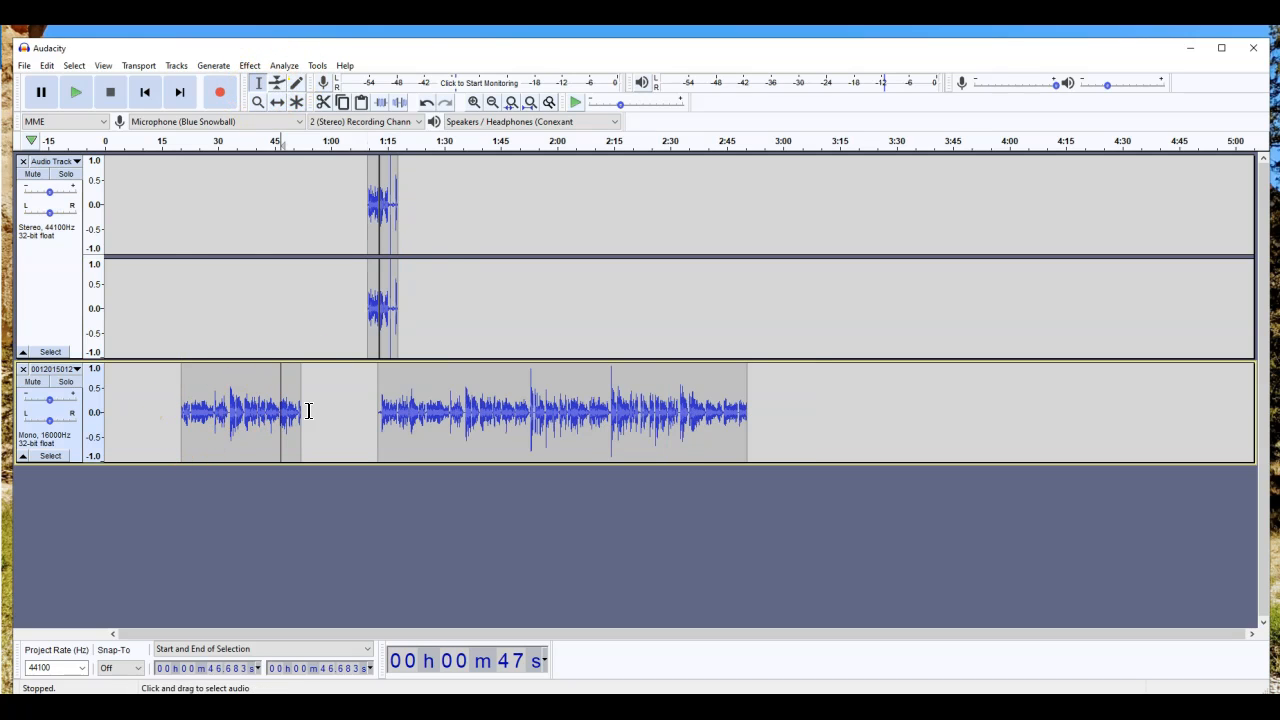
pyautogui.moveTo(430, 402); pyautogui.dragTo(380, 421)
pyautogui.press('Delete')
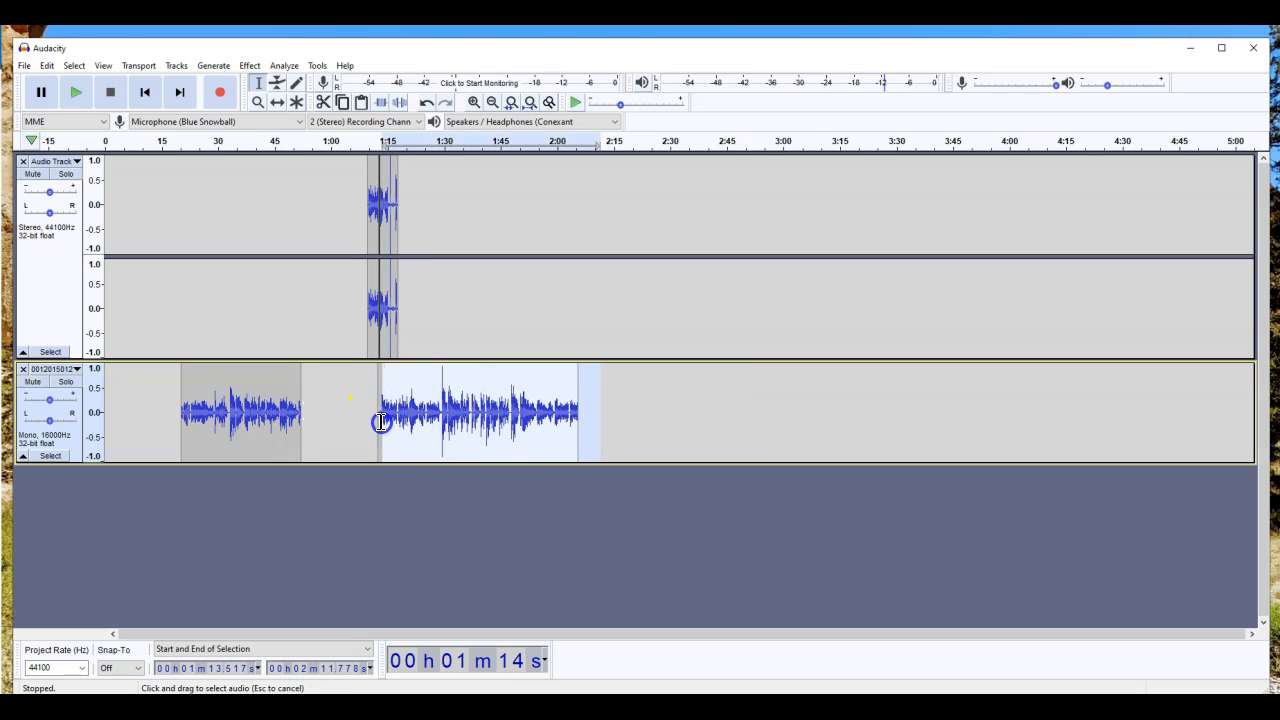
# Step: Move both mono clips earlier toward the start
pyautogui.moveTo(298, 420); pyautogui.dragTo(172, 418)
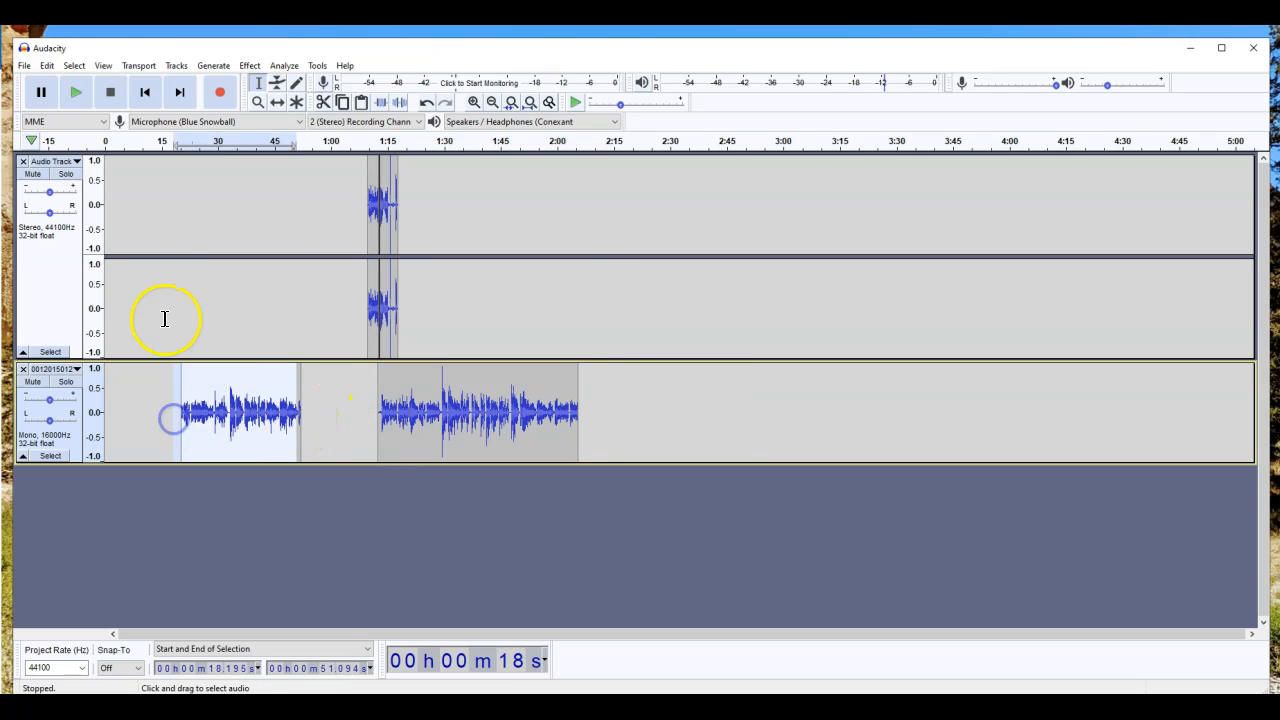
pyautogui.moveTo(265, 405); pyautogui.dragTo(200, 409)
pyautogui.moveTo(455, 412); pyautogui.dragTo(363, 411)
pyautogui.click(396, 258)
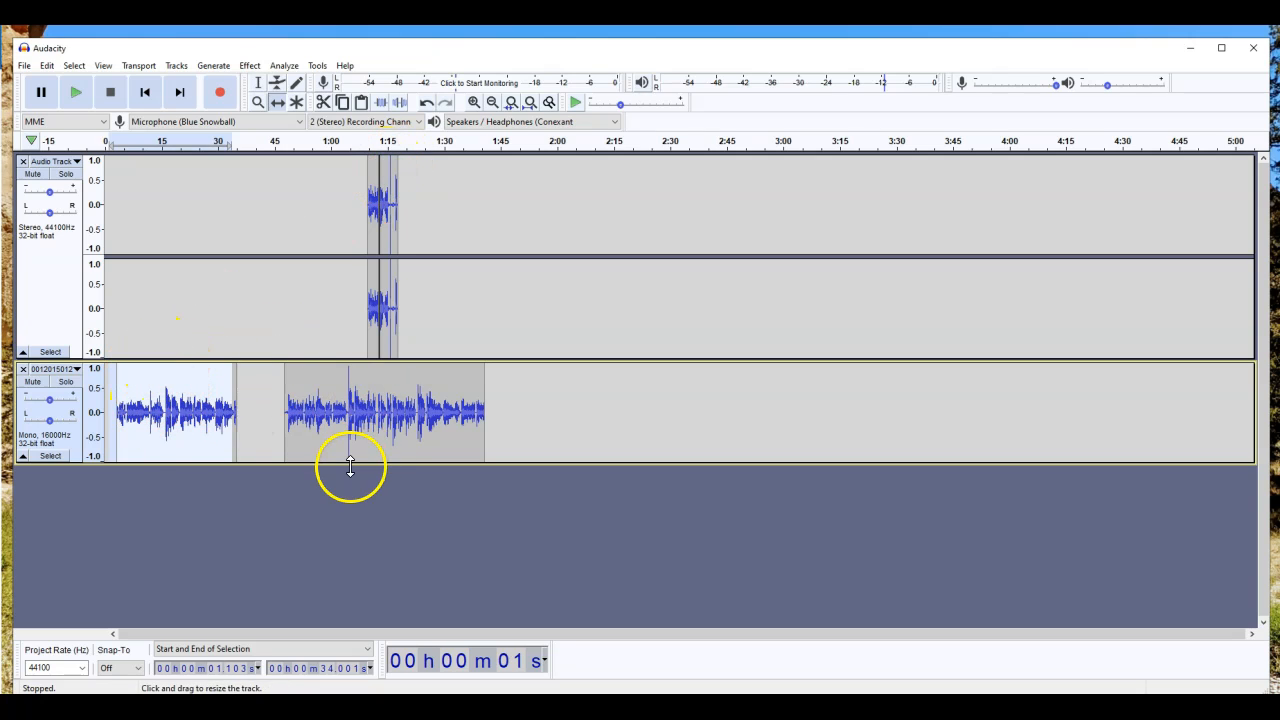
# Step: Move the stereo snippets to about 0:10 and 0:25 and butt the second mono clip against the first
pyautogui.moveTo(375, 303); pyautogui.dragTo(146, 303)
pyautogui.click(390, 304)
pyautogui.moveTo(387, 306); pyautogui.dragTo(194, 308)
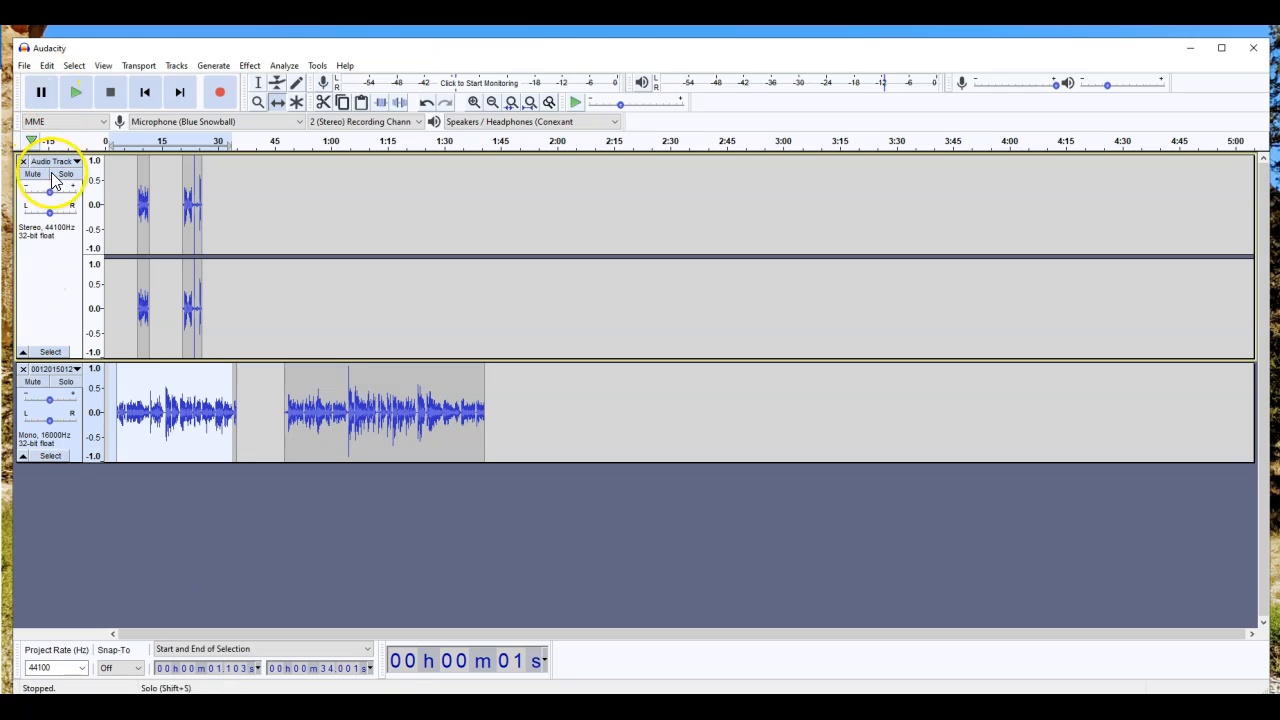
pyautogui.click(164, 528)
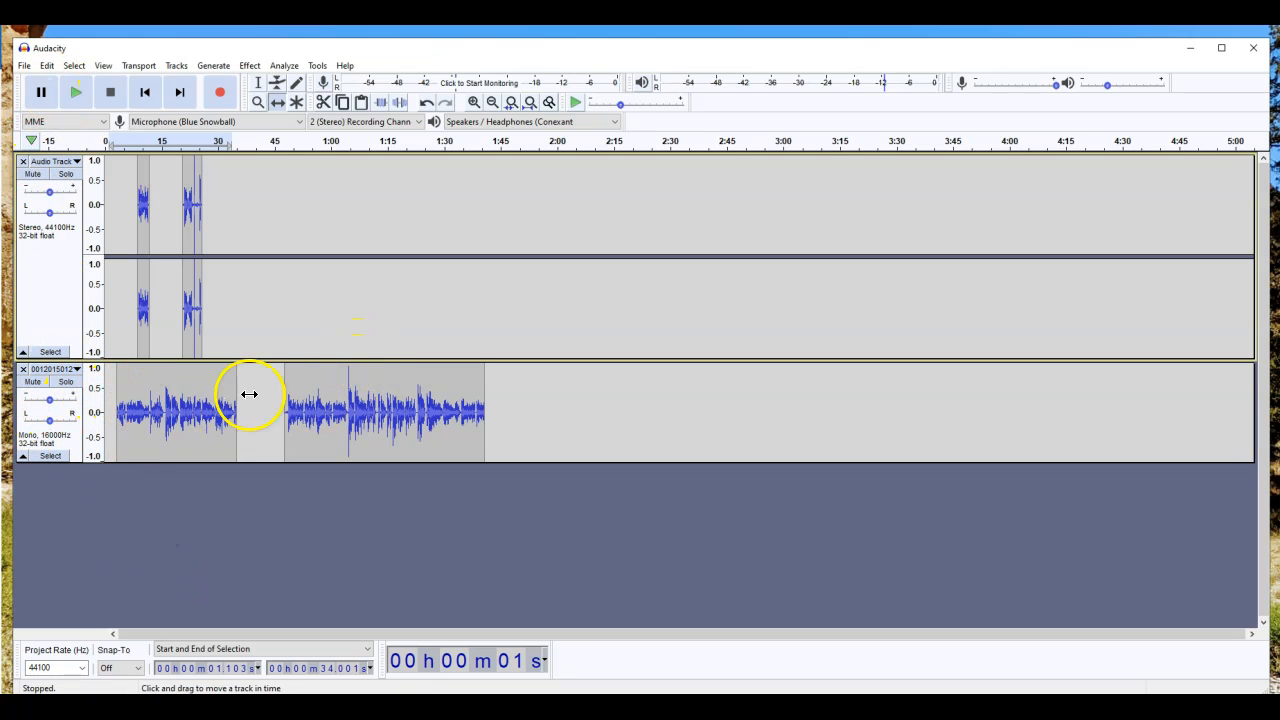
pyautogui.moveTo(440, 406); pyautogui.dragTo(395, 405)
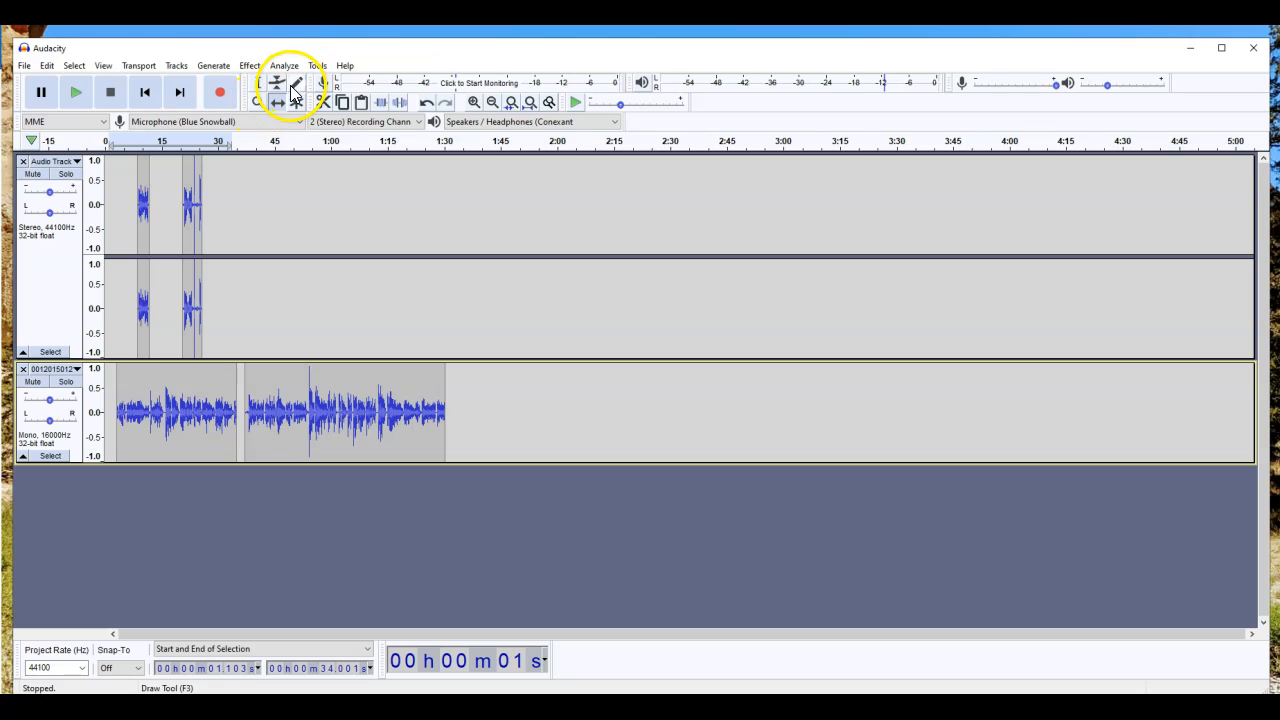
# Step: Play the mono clip, then record a roughly 3-second take on the stereo track at 1:30
pyautogui.click(258, 82)
pyautogui.click(349, 412)
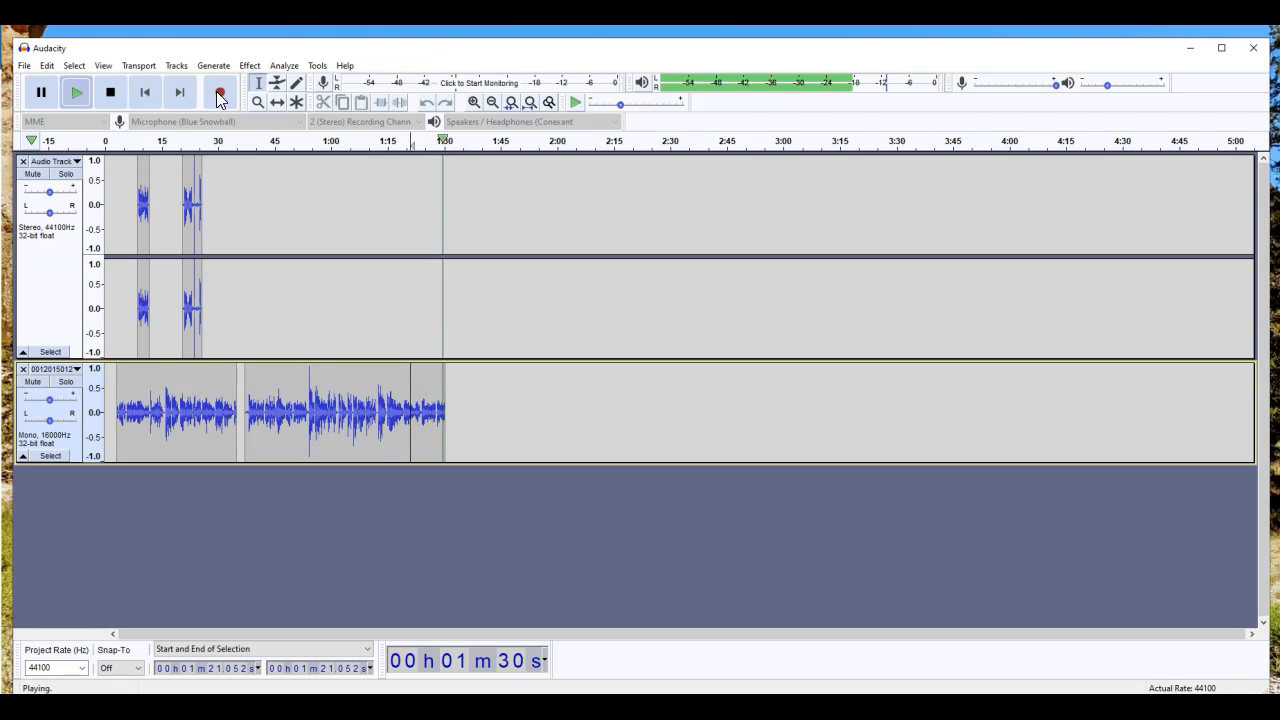
pyautogui.press('space')
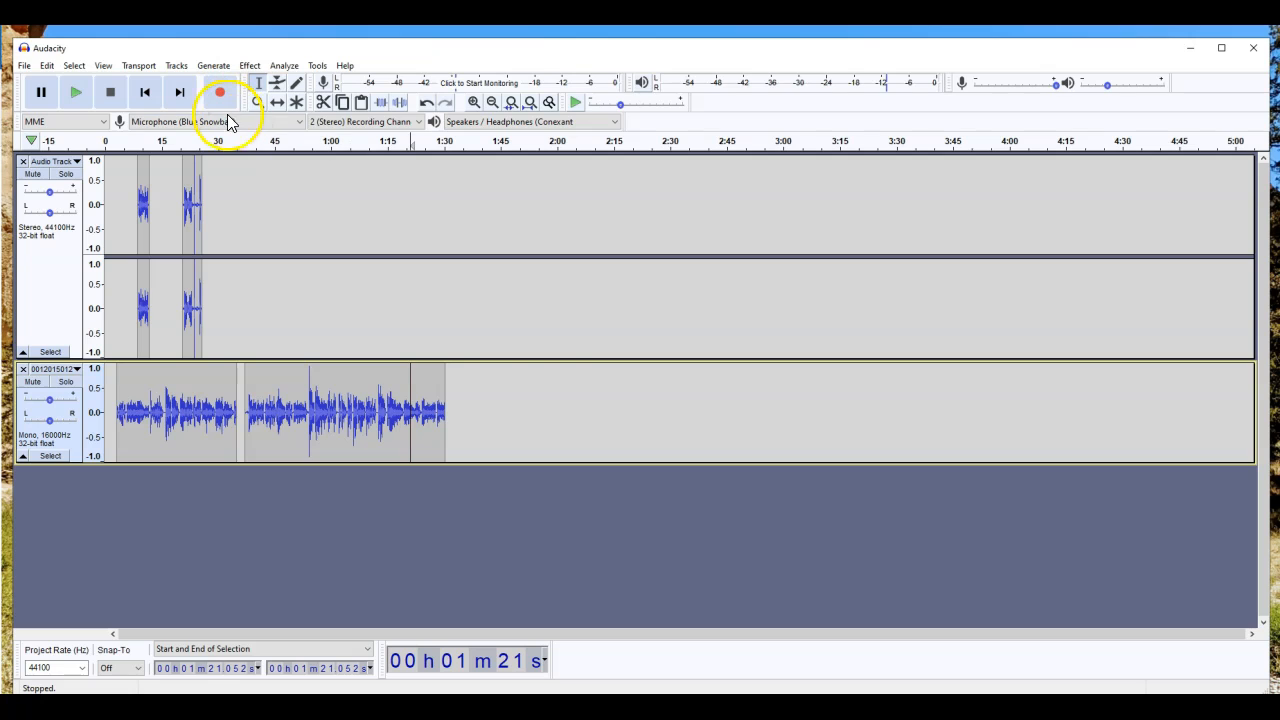
pyautogui.click(445, 384)
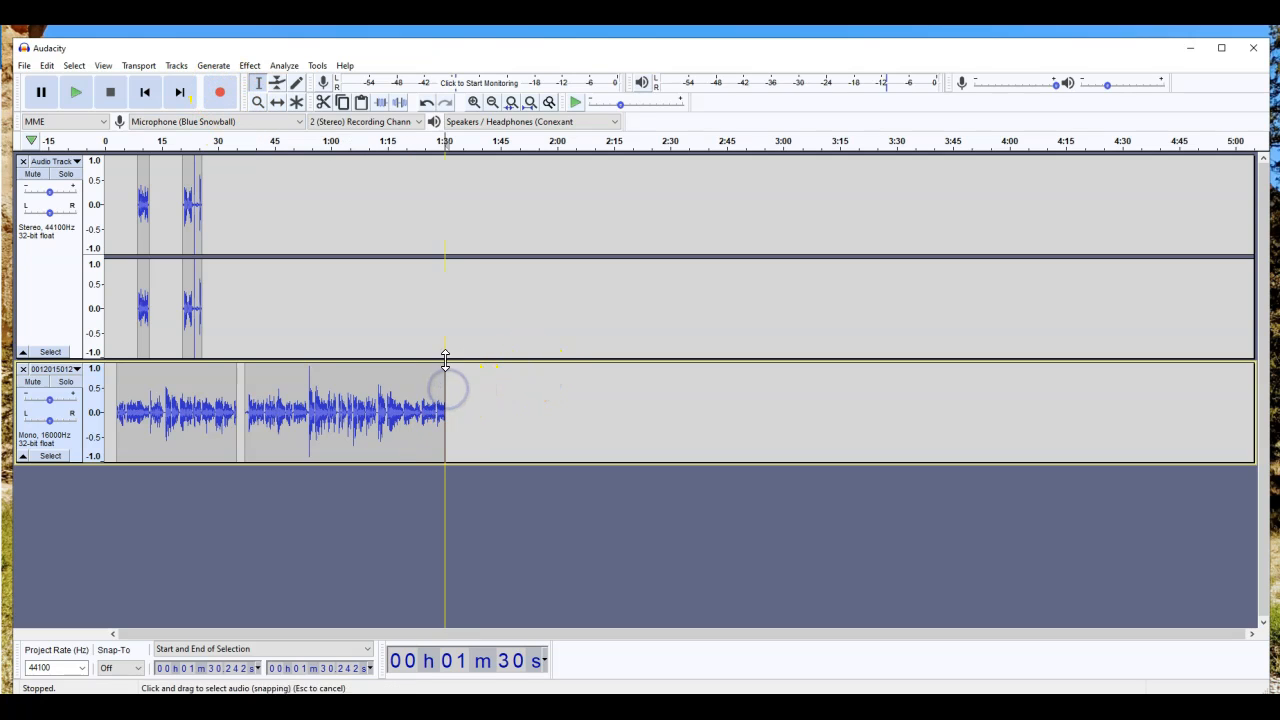
pyautogui.click(444, 312)
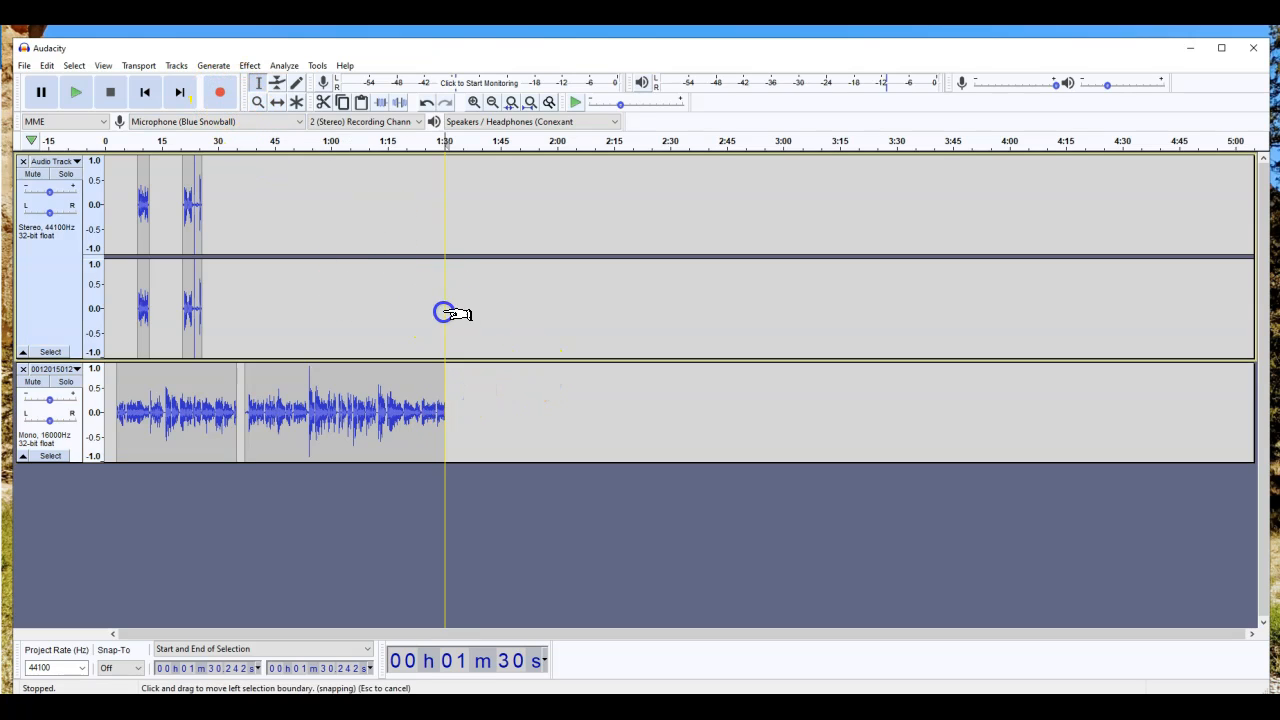
pyautogui.click(220, 93)
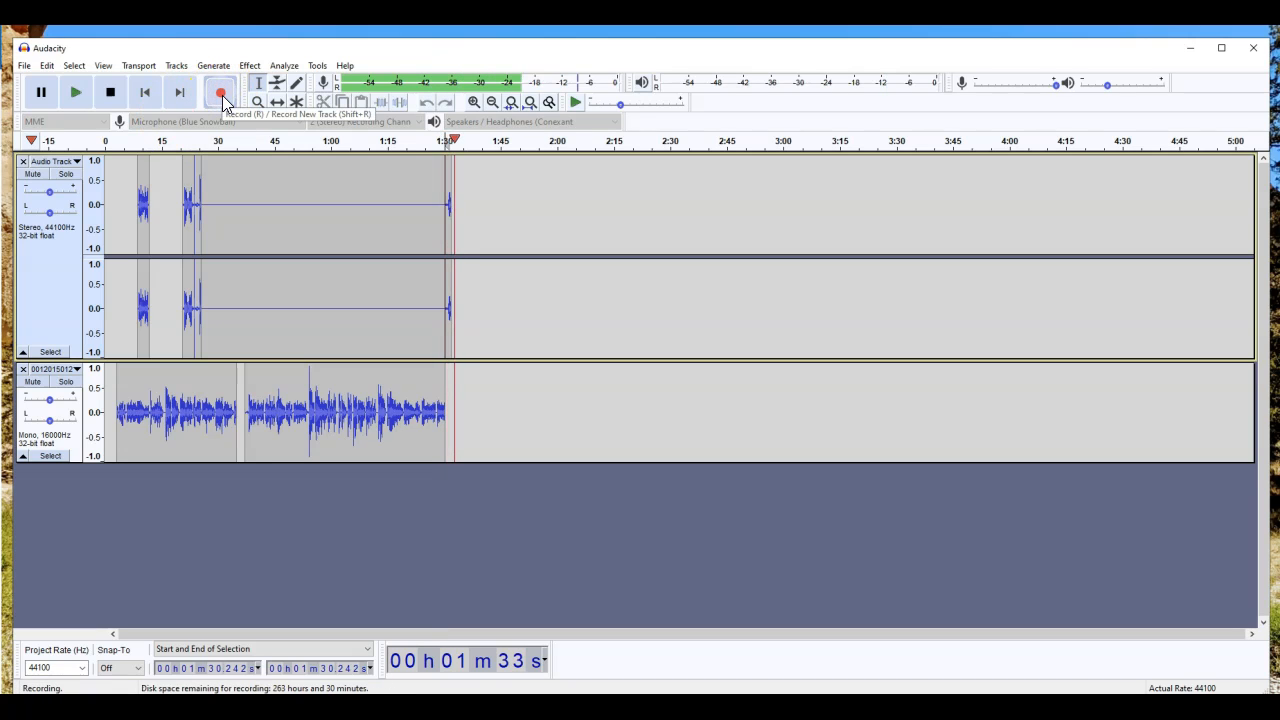
pyautogui.click(110, 92)
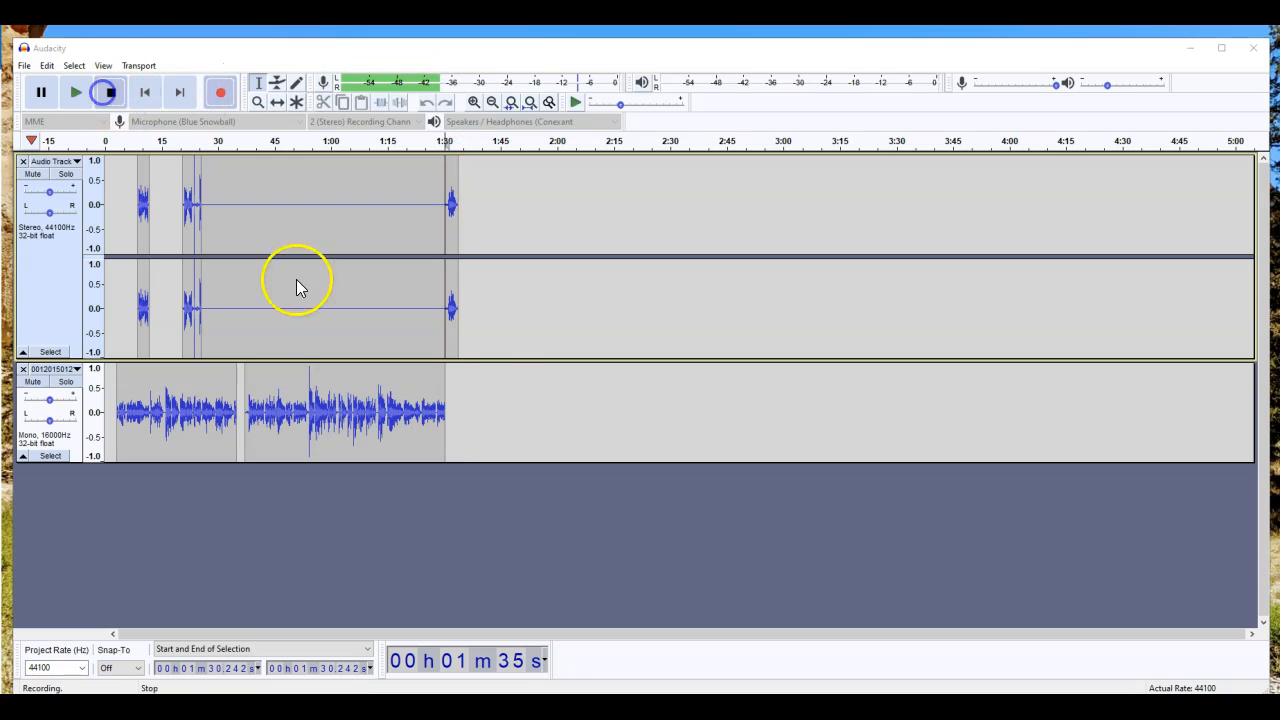
# Step: Play the transition around 1:30 and apply Fade Out to the mono clip's last seconds
pyautogui.click(441, 405)
pyautogui.press('space')
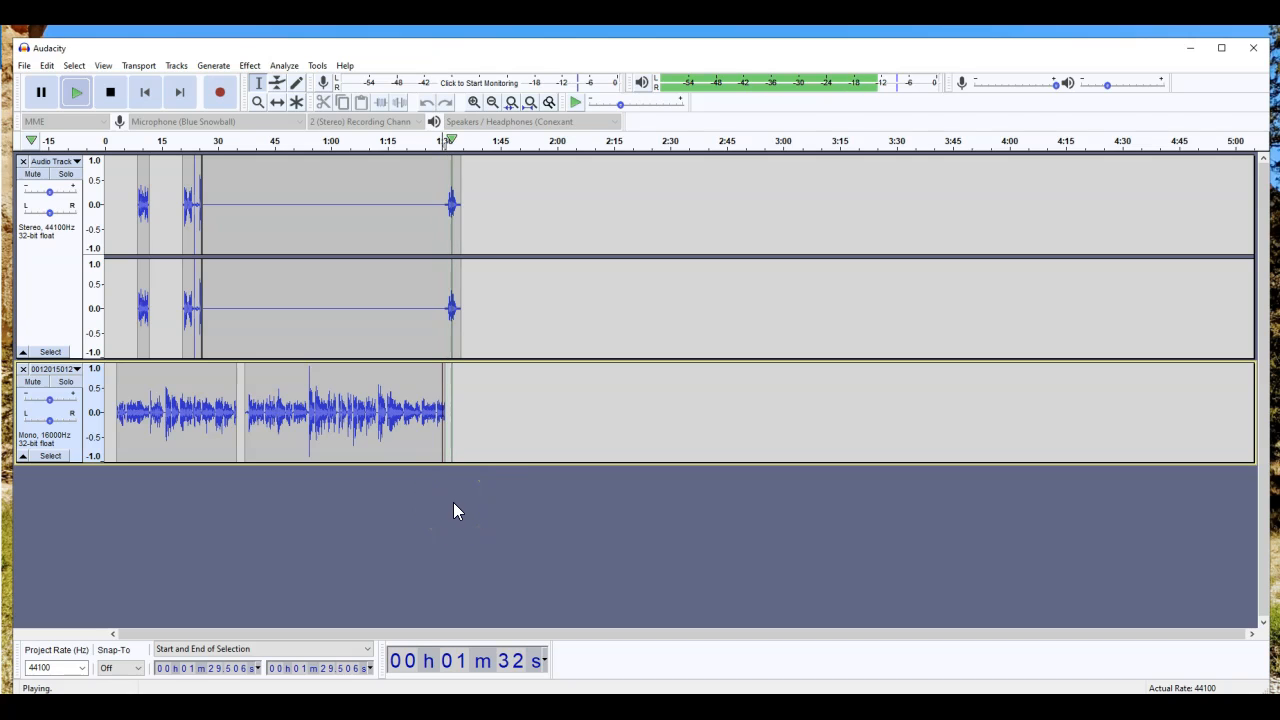
pyautogui.press('space')
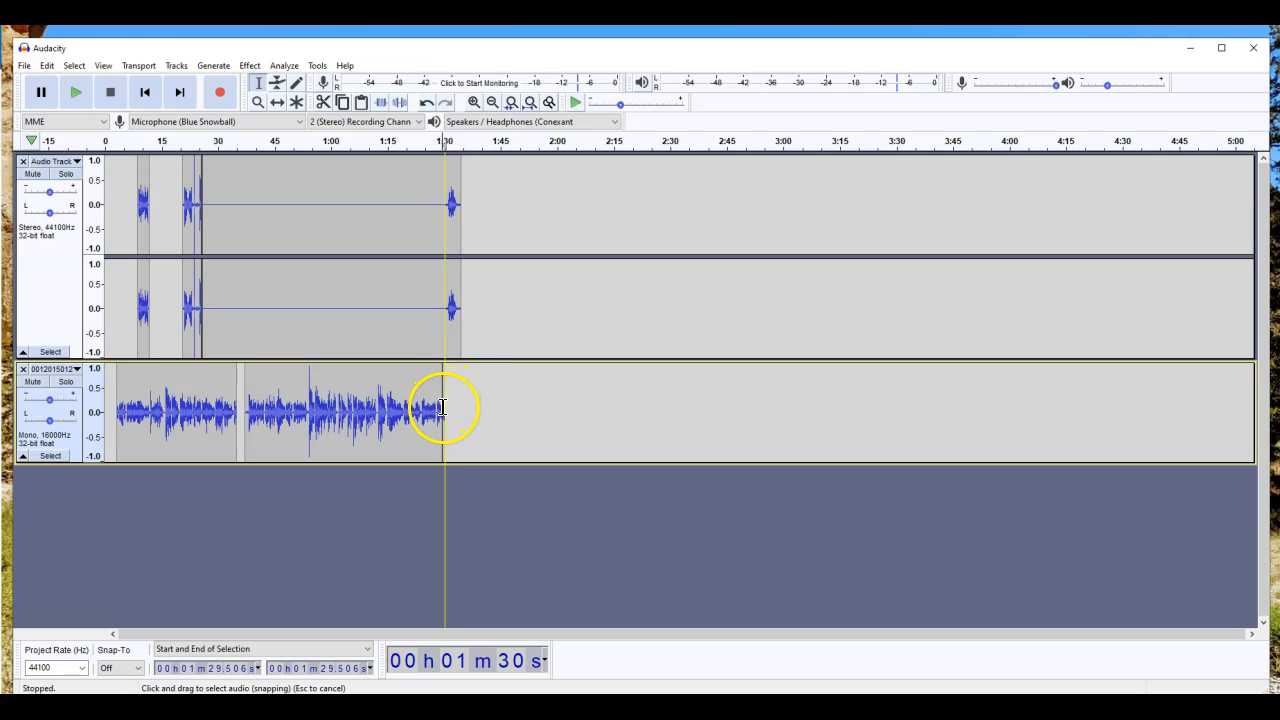
pyautogui.moveTo(446, 407); pyautogui.dragTo(434, 407)
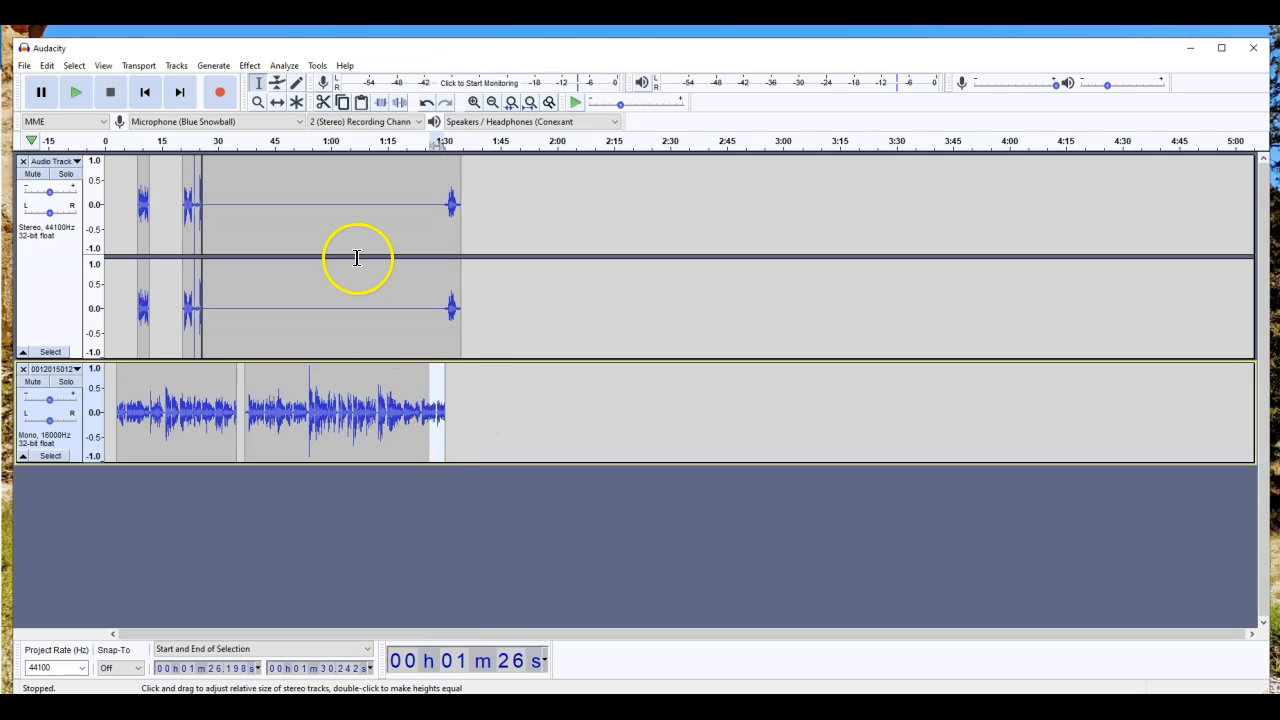
pyautogui.click(249, 66)
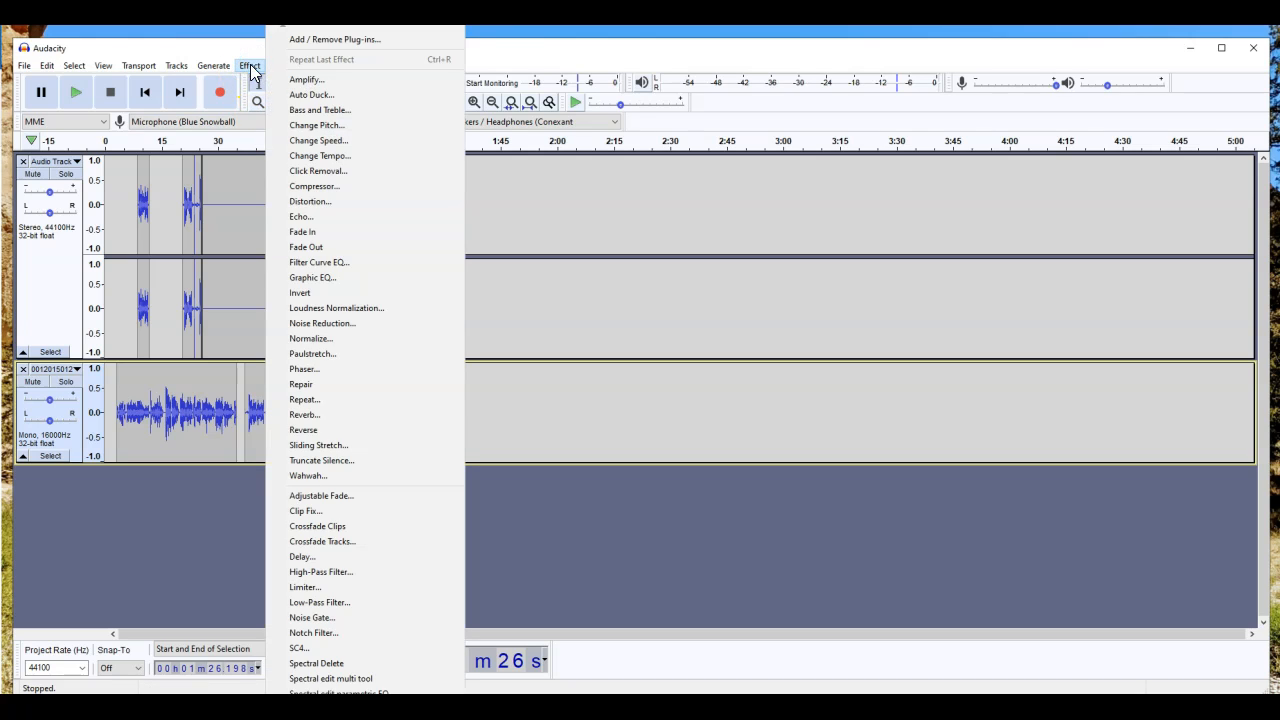
pyautogui.click(322, 247)
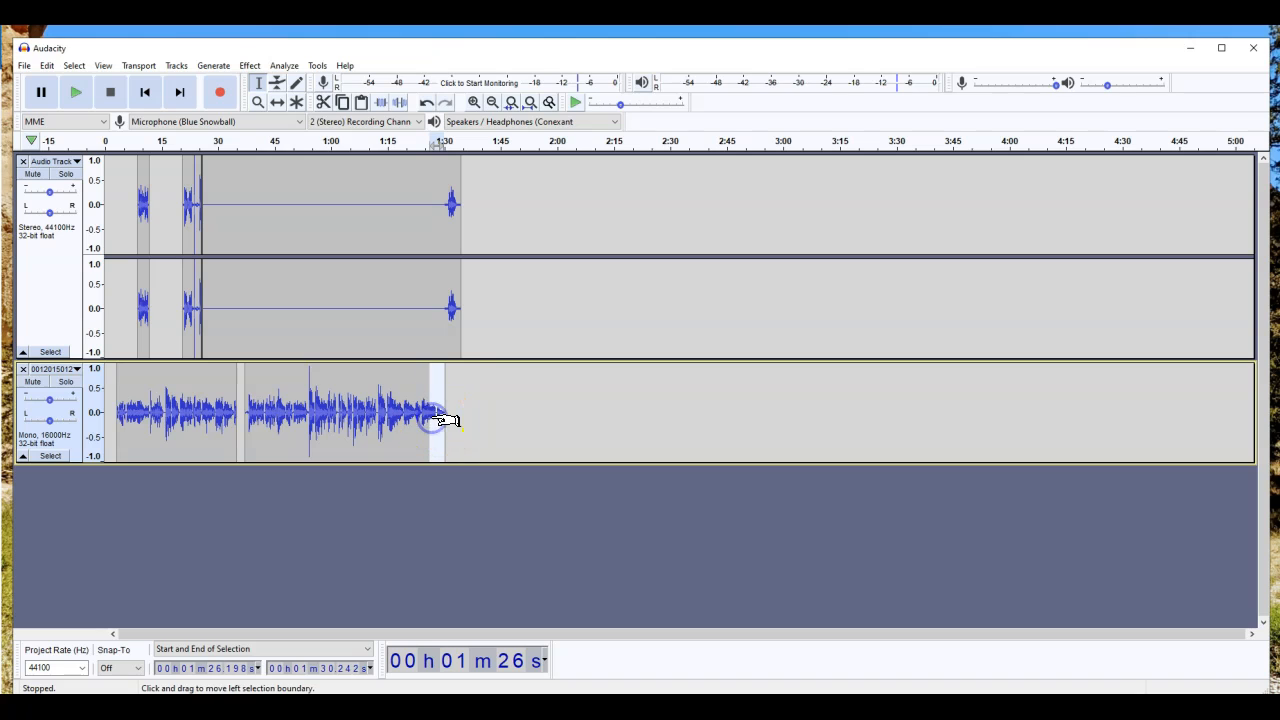
# Step: Apply Fade In to the opening seconds of the new clip at 1:30
pyautogui.moveTo(446, 304); pyautogui.dragTo(461, 308)
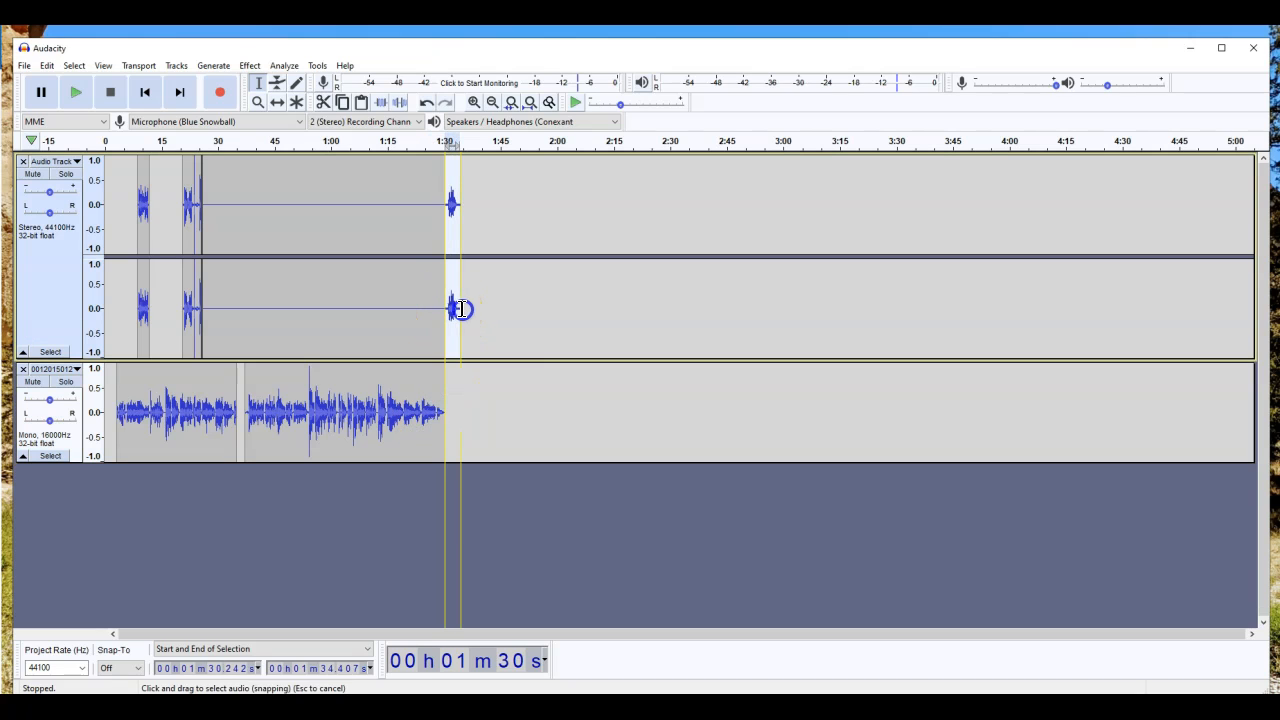
pyautogui.click(452, 206)
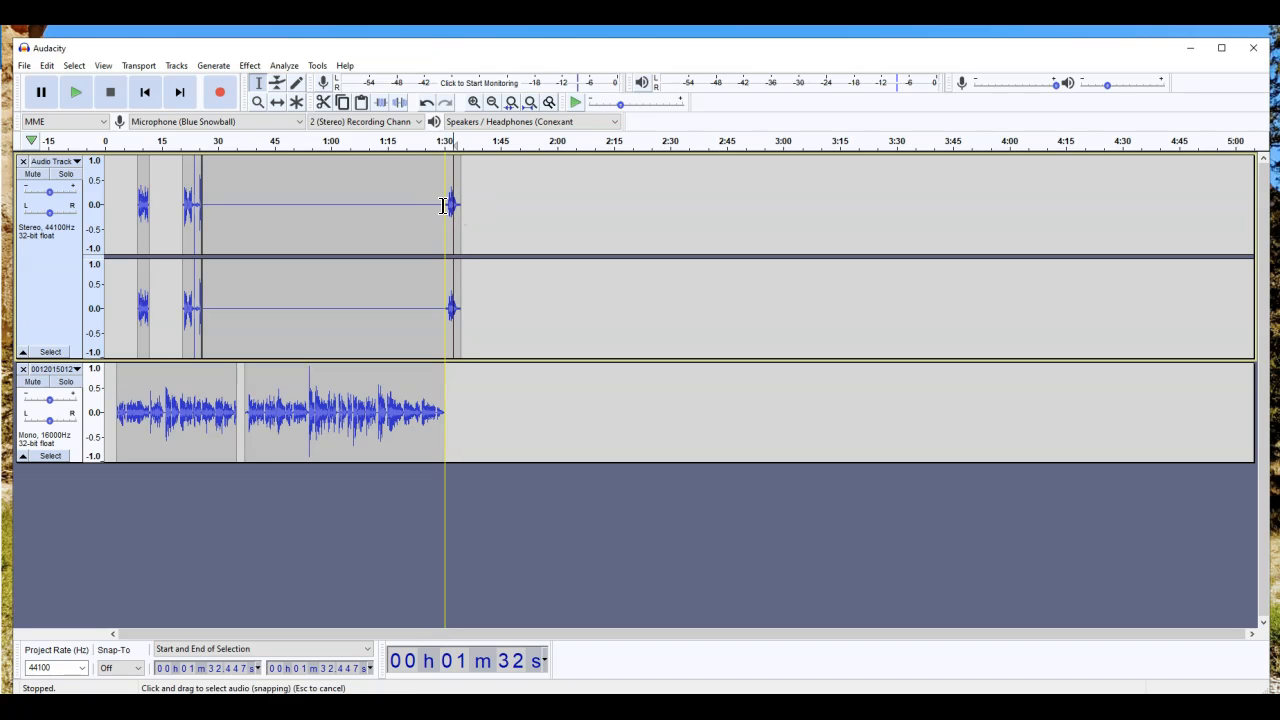
pyautogui.moveTo(445, 206); pyautogui.dragTo(452, 206)
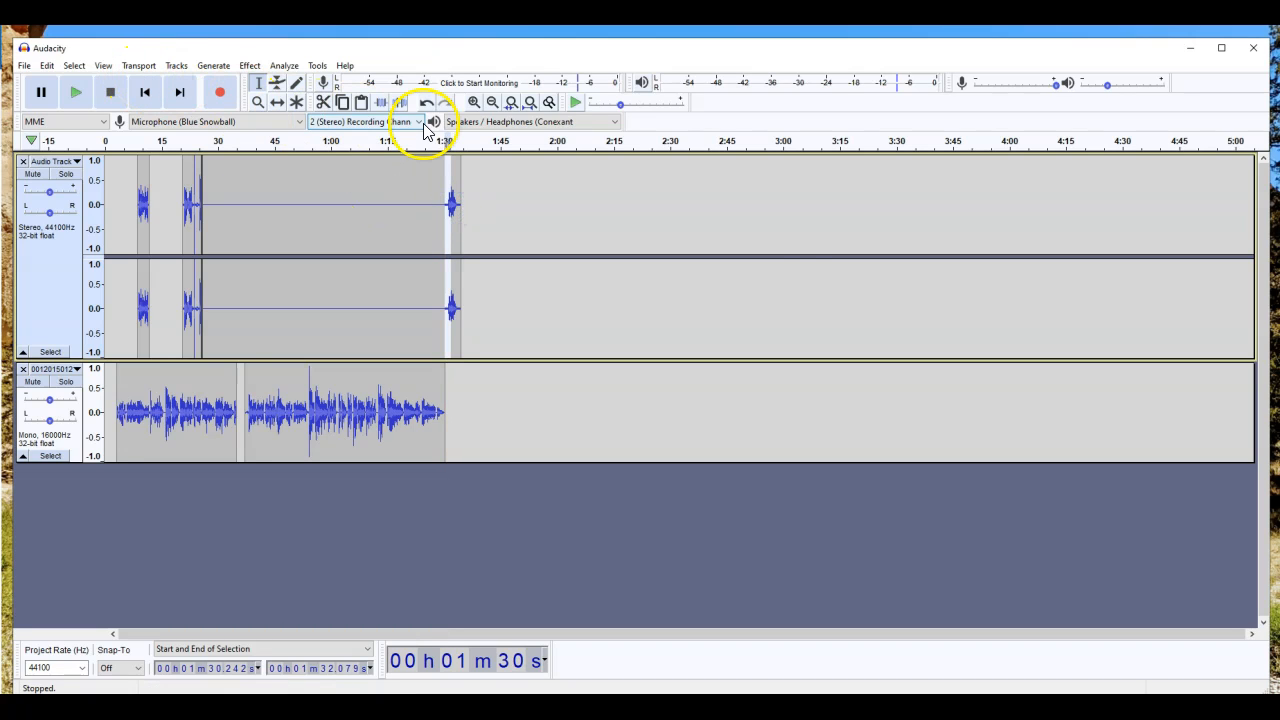
pyautogui.click(474, 102)
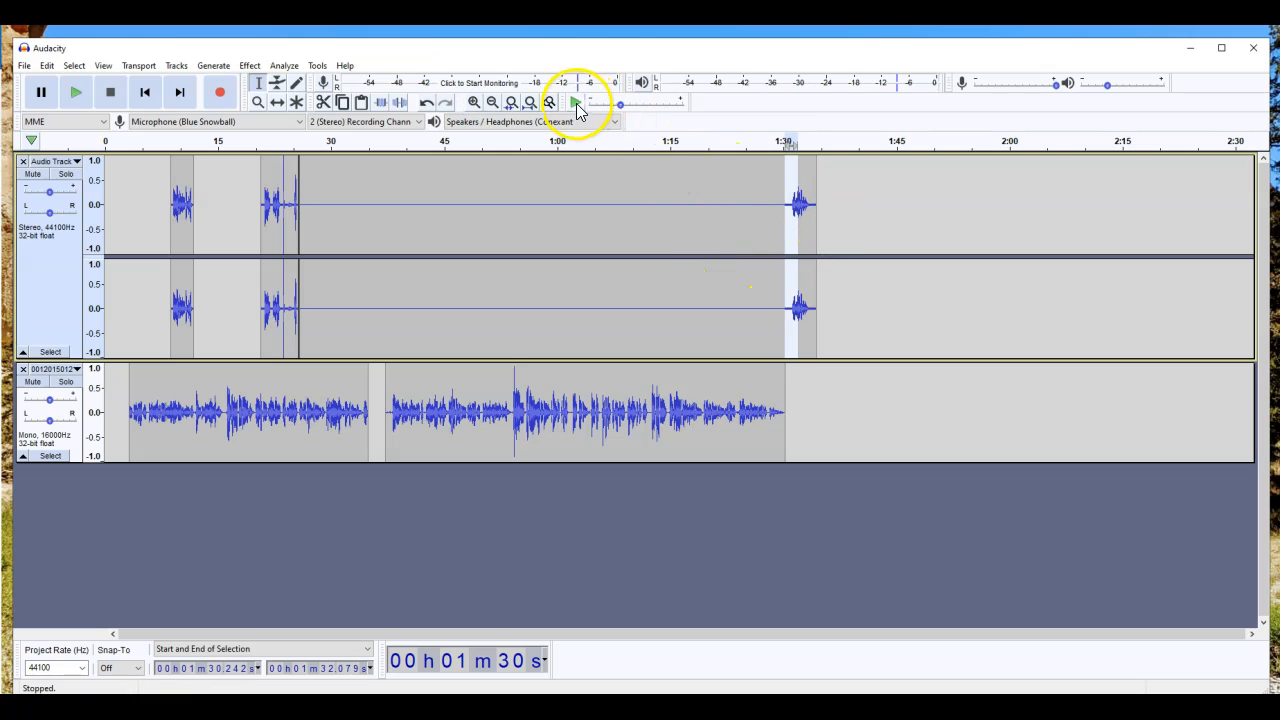
pyautogui.click(247, 66)
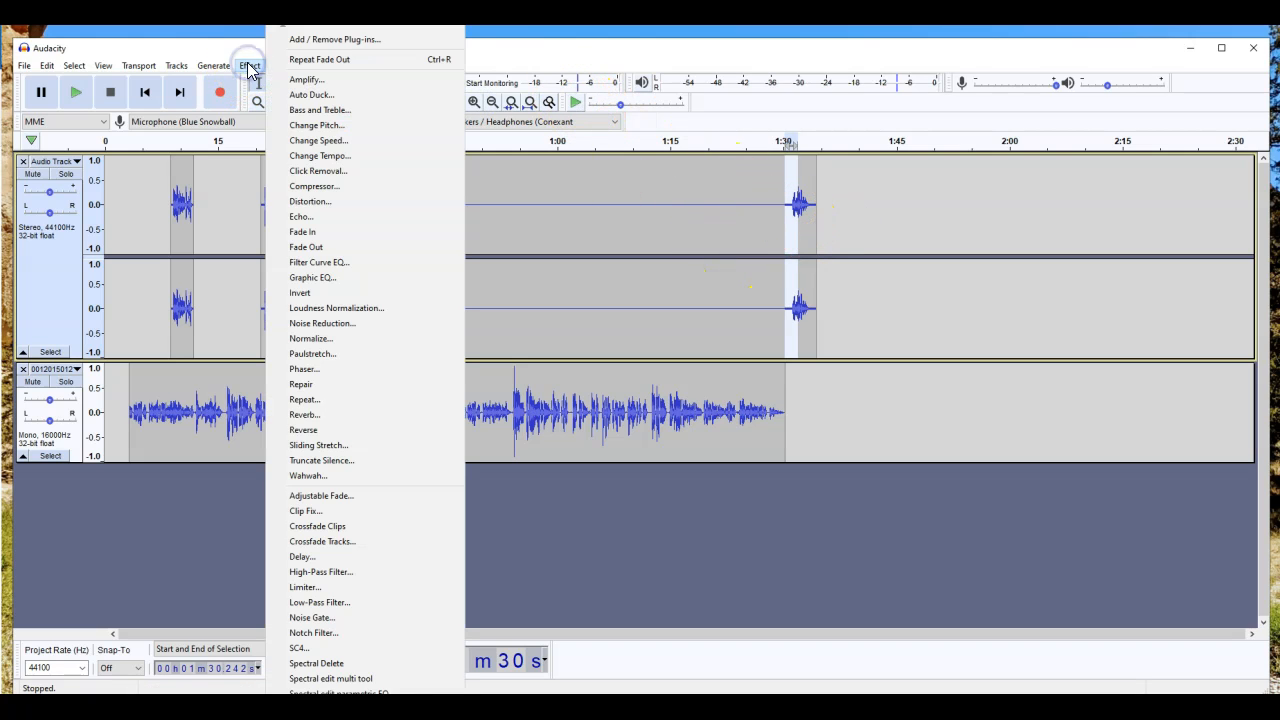
pyautogui.click(325, 238)
pyautogui.click(814, 197)
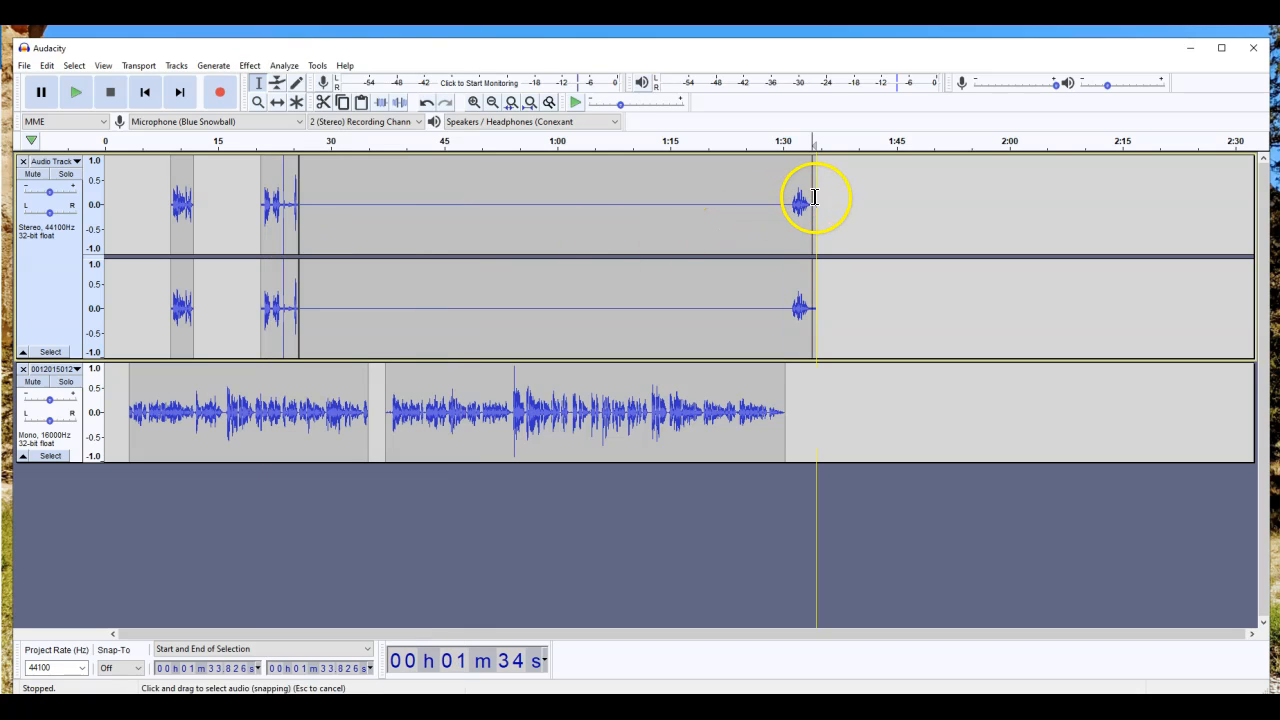
pyautogui.moveTo(864, 268); pyautogui.dragTo(120, 334)
pyautogui.press('Delete')
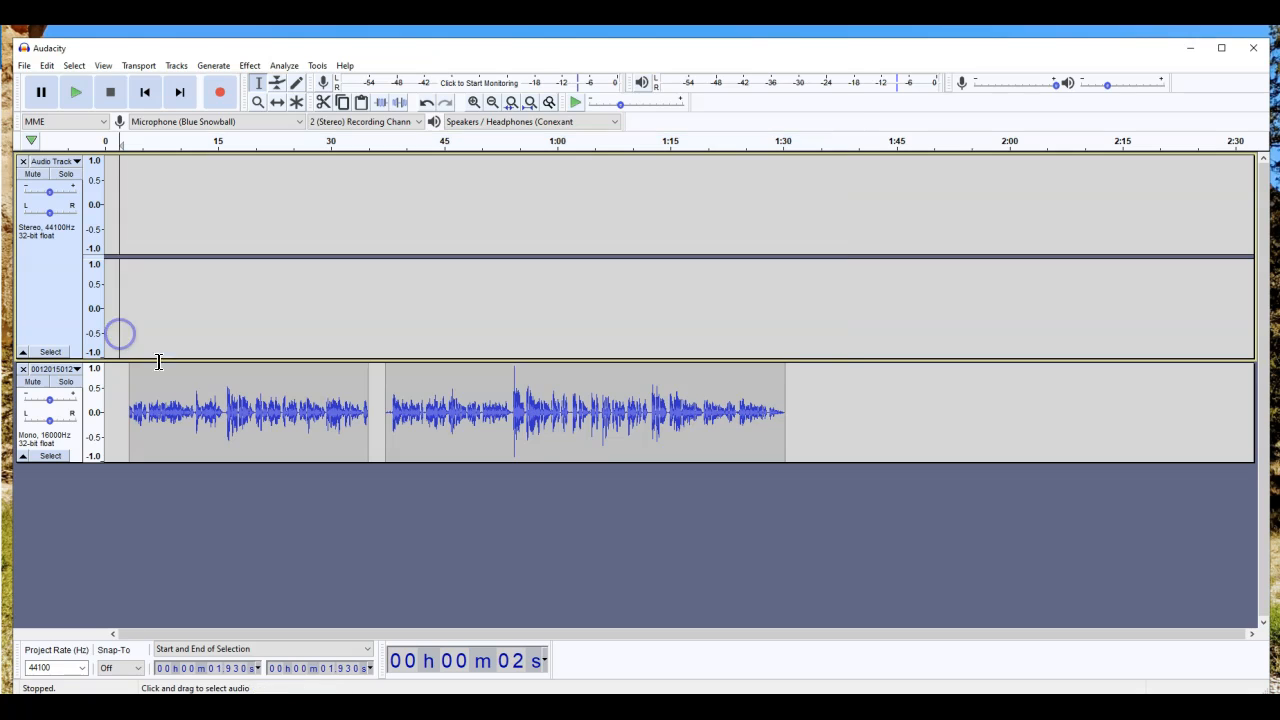
pyautogui.click(22, 369)
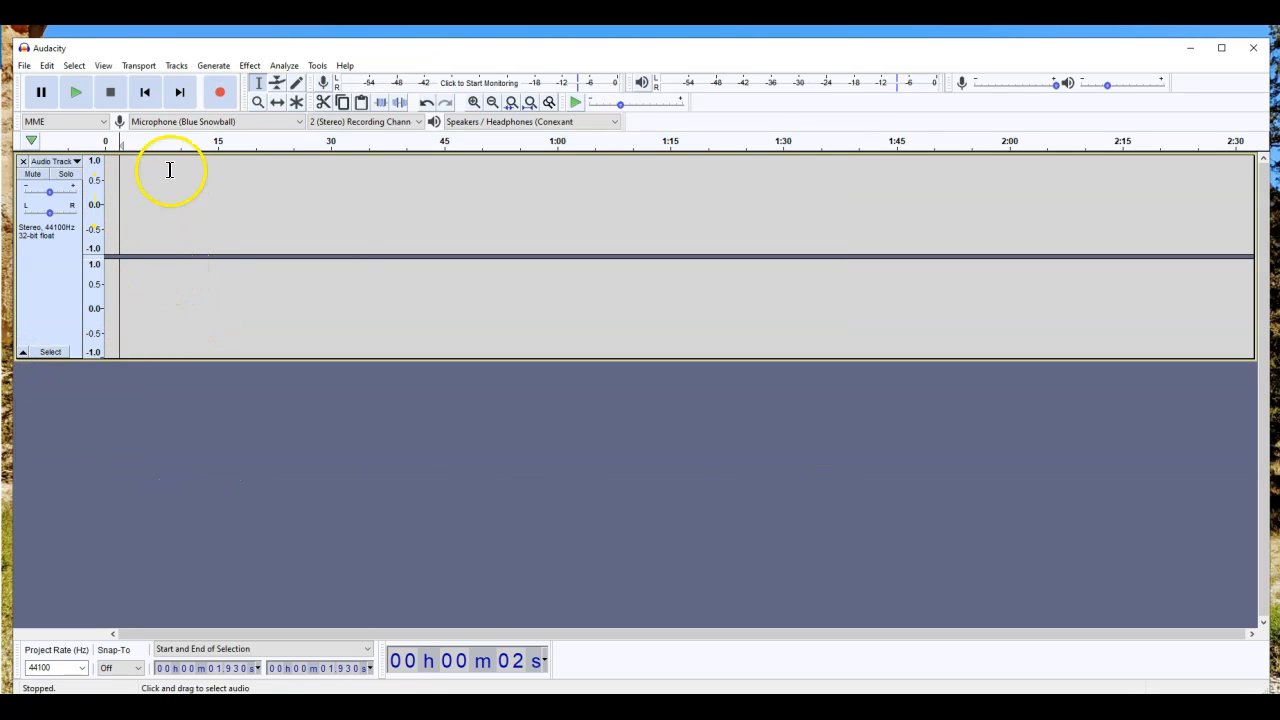
pyautogui.click(220, 92)
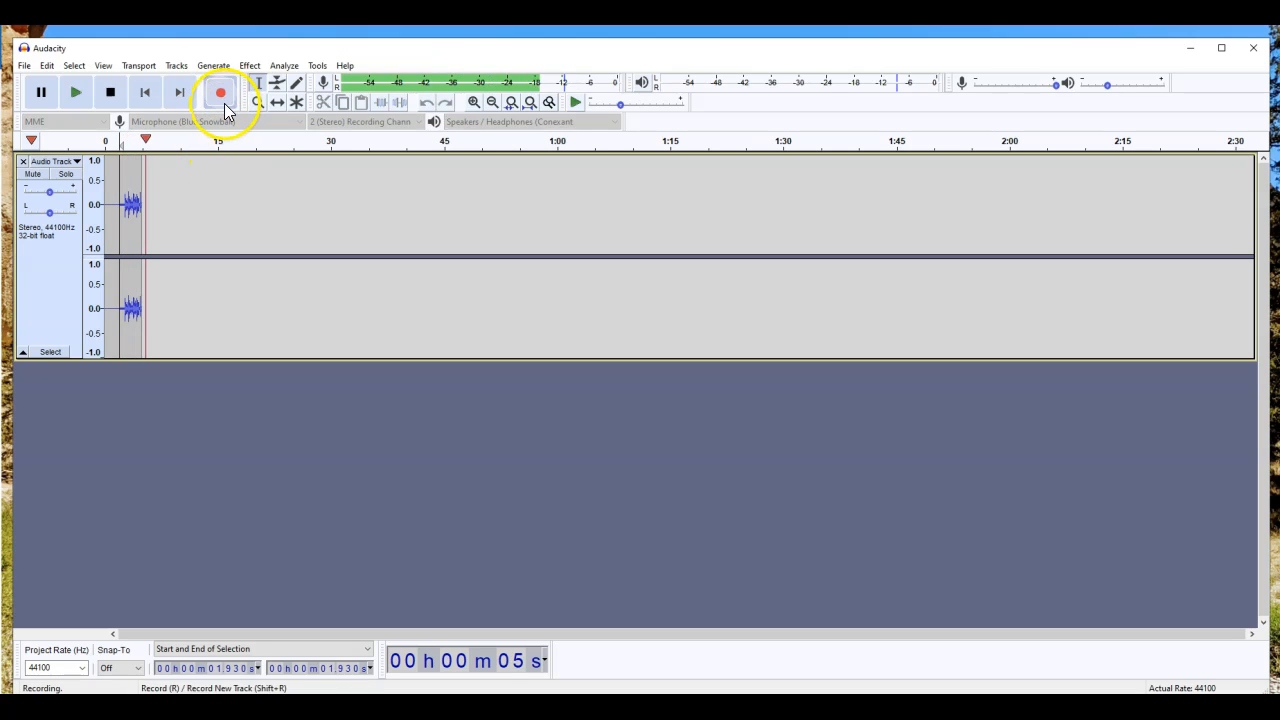
pyautogui.click(110, 92)
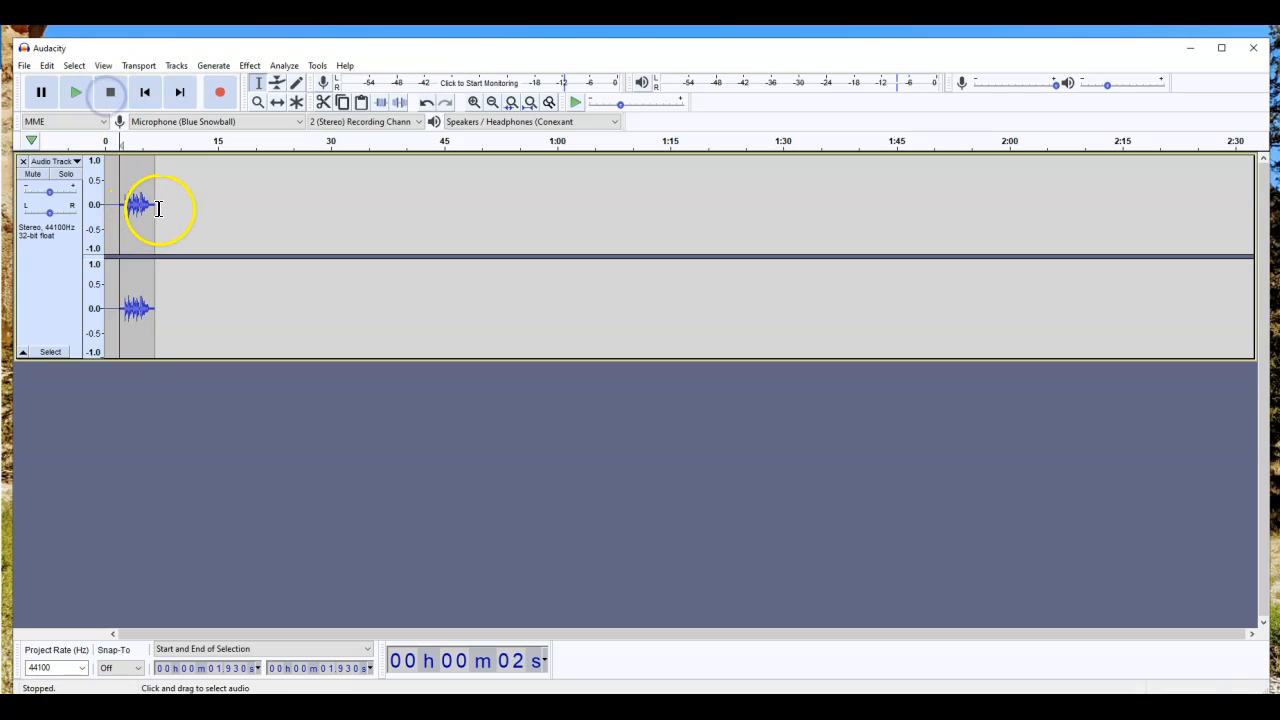
# Step: Apply the Echo effect to the whole new clip and play it back
pyautogui.doubleClick(122, 206)
pyautogui.click(249, 66)
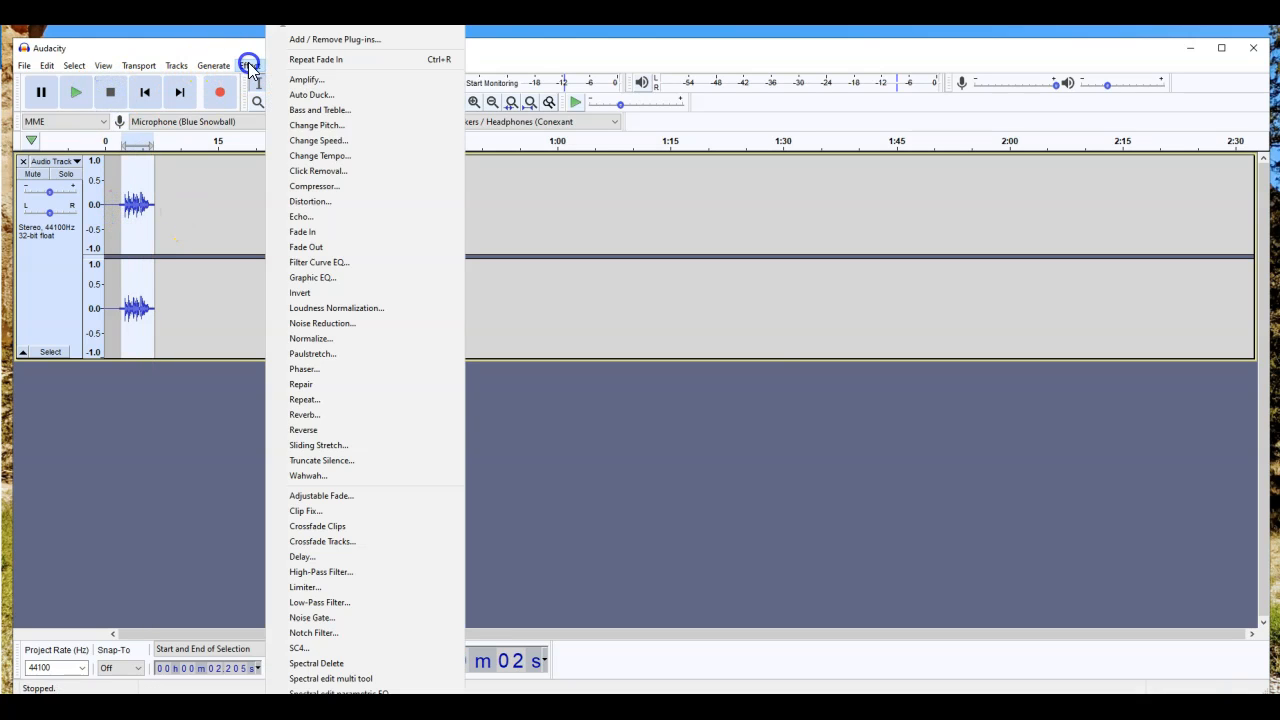
pyautogui.click(320, 219)
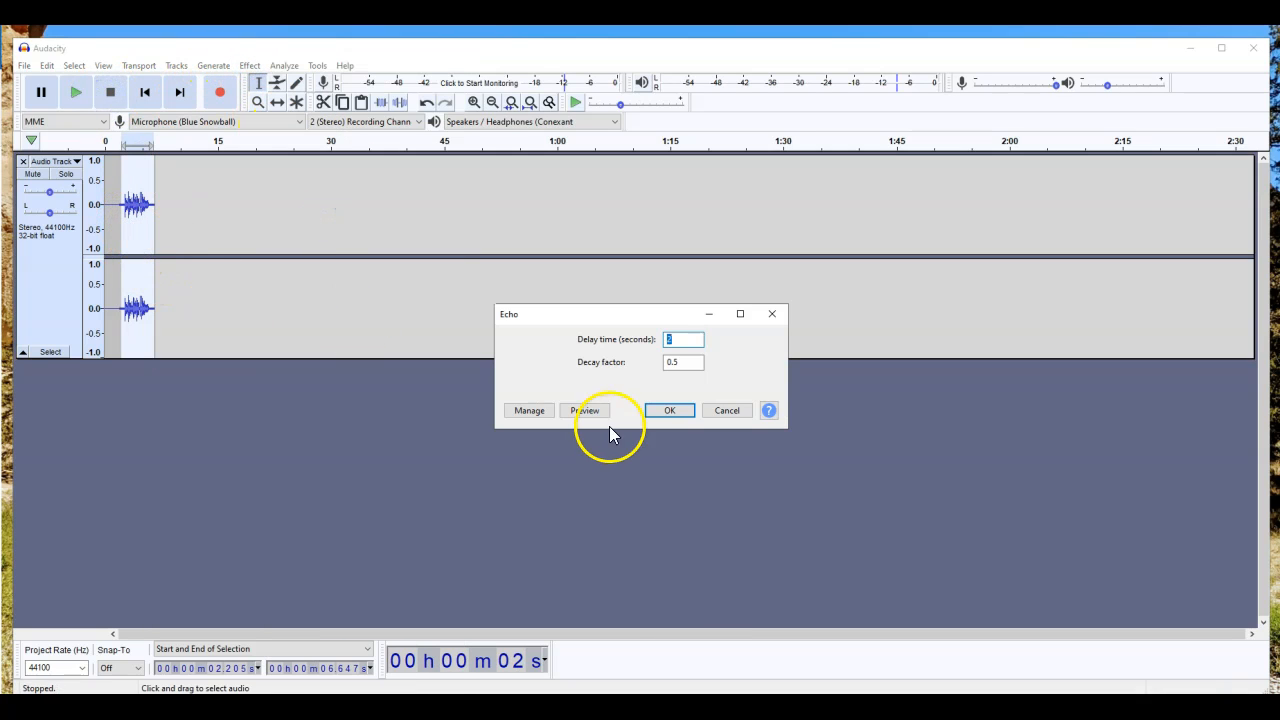
pyautogui.click(656, 414)
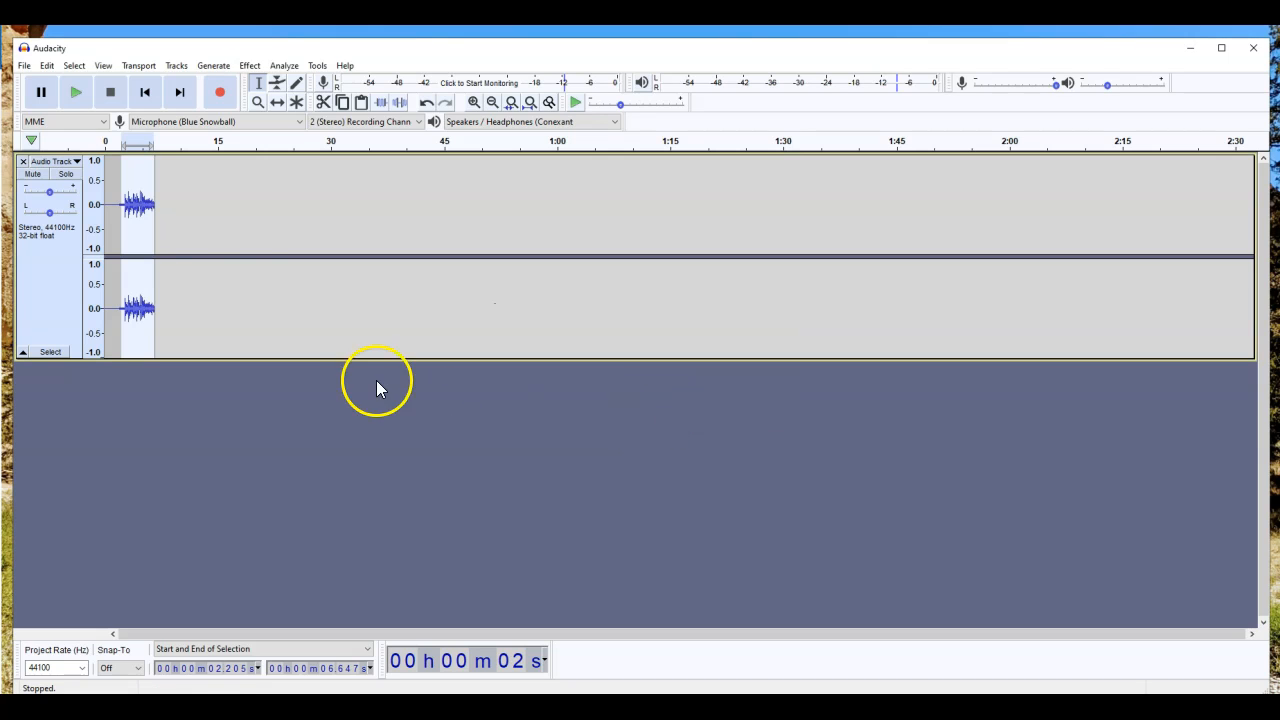
pyautogui.click(117, 206)
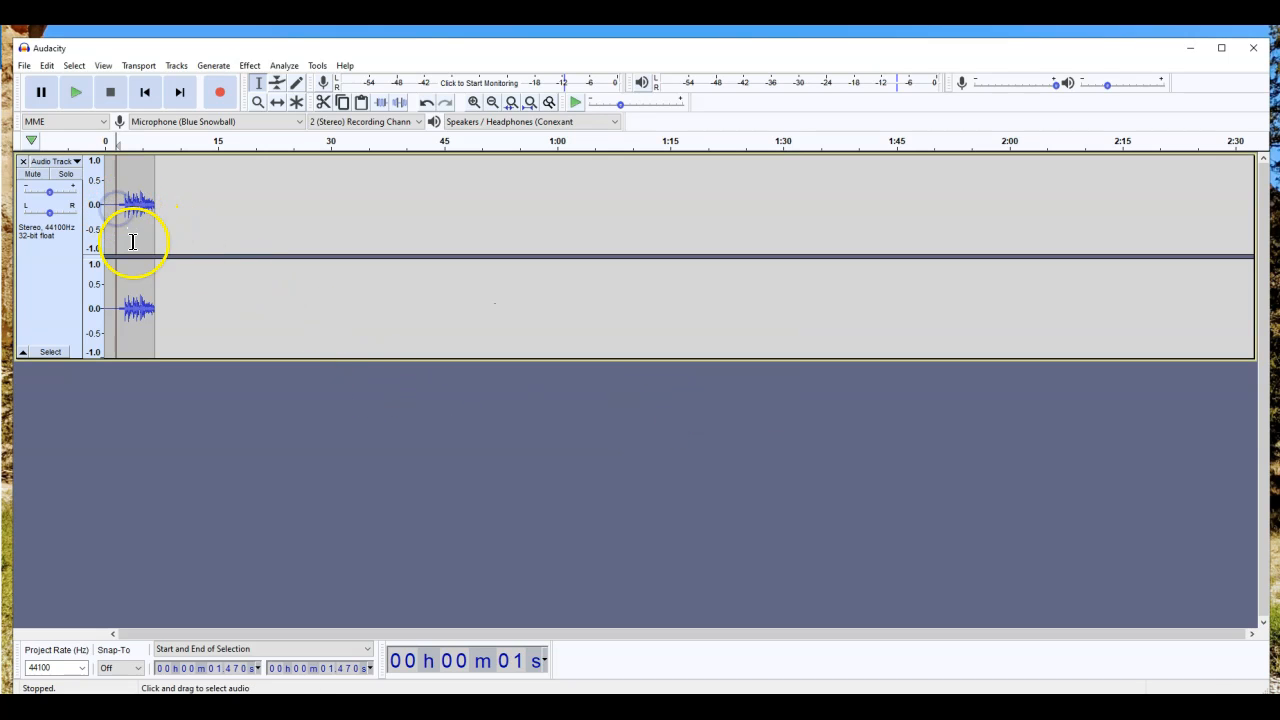
pyautogui.press('space')
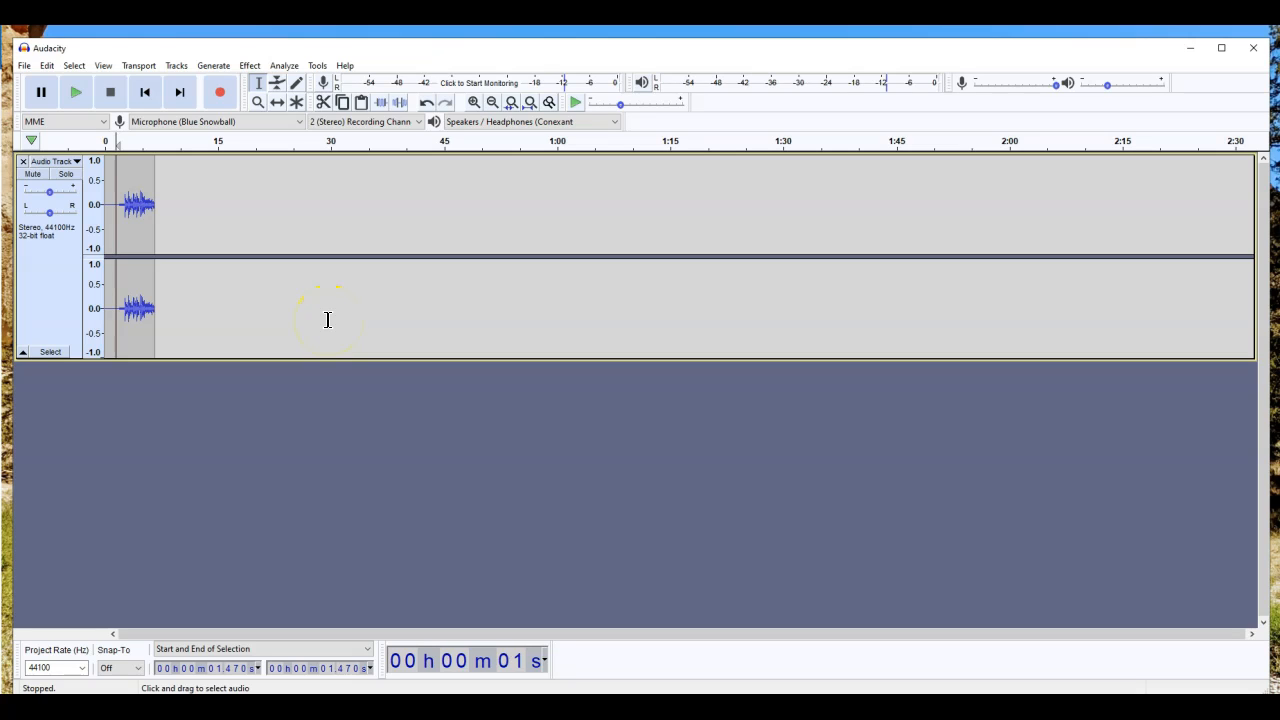
# Step: Export the recording as a WAV named Tutorial Practice in the Podcasts folder
pyautogui.click(24, 66)
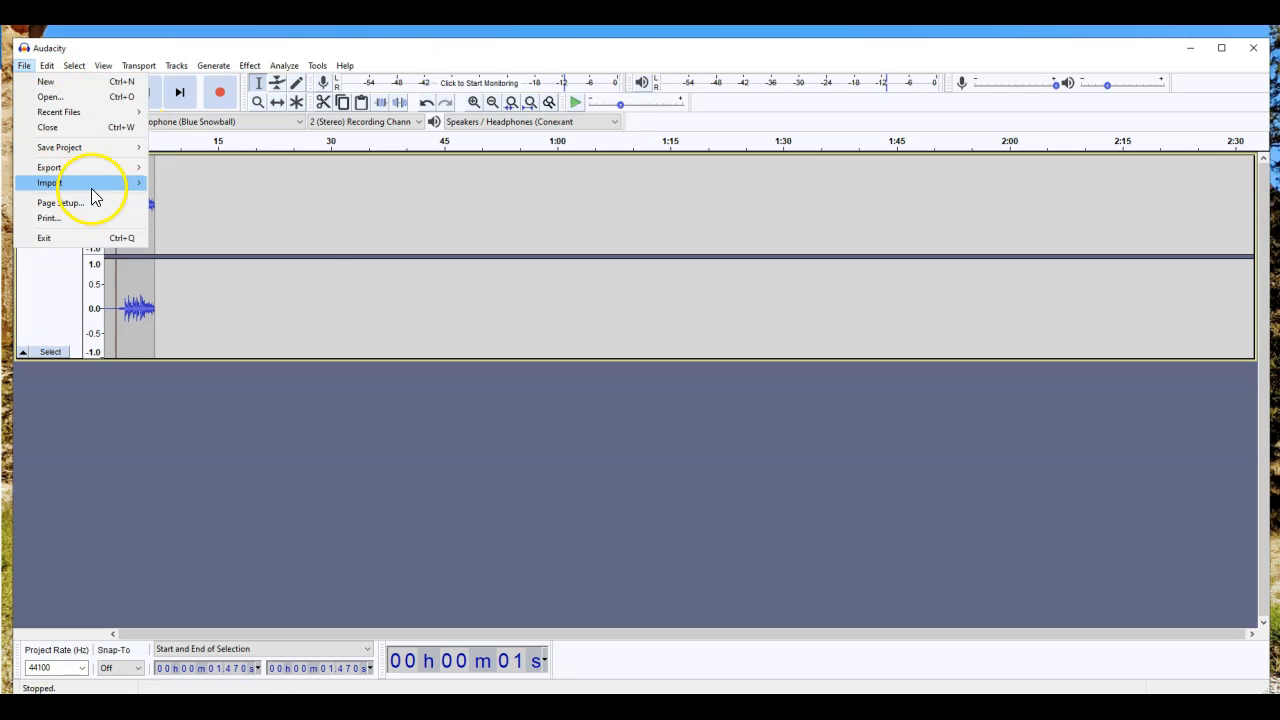
pyautogui.click(128, 168)
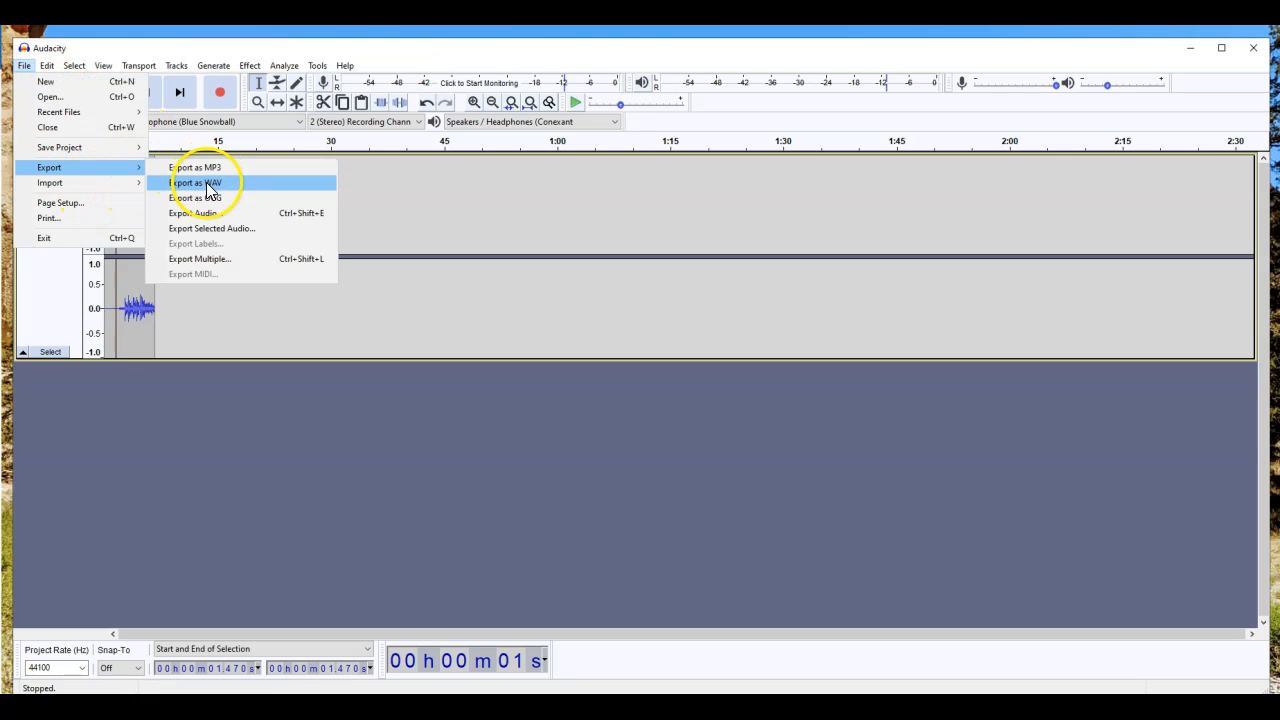
pyautogui.click(195, 185)
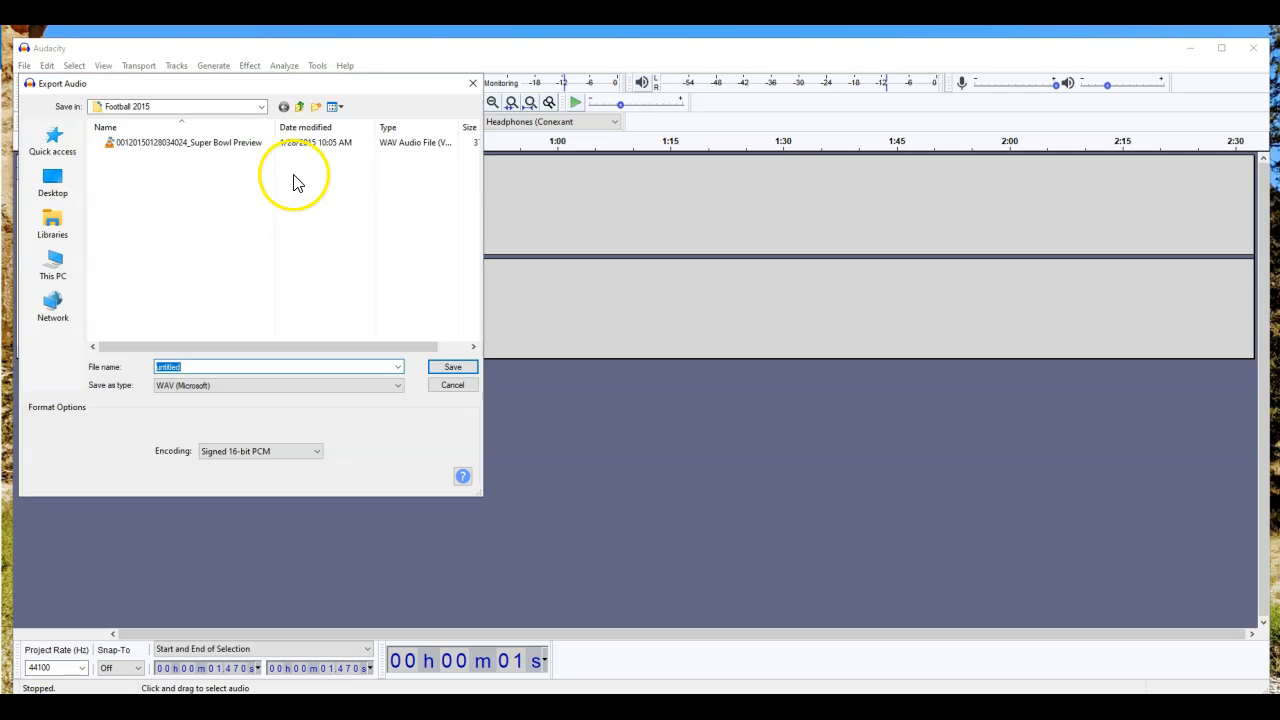
pyautogui.click(194, 106)
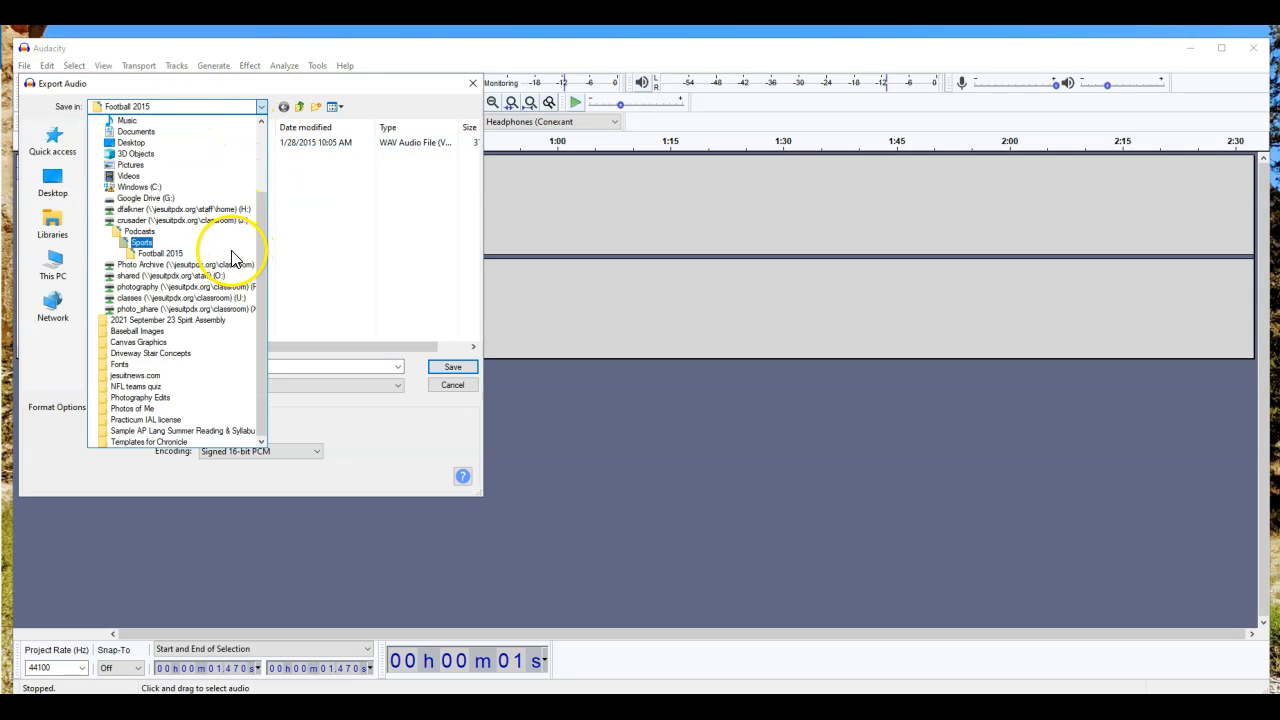
pyautogui.click(228, 232)
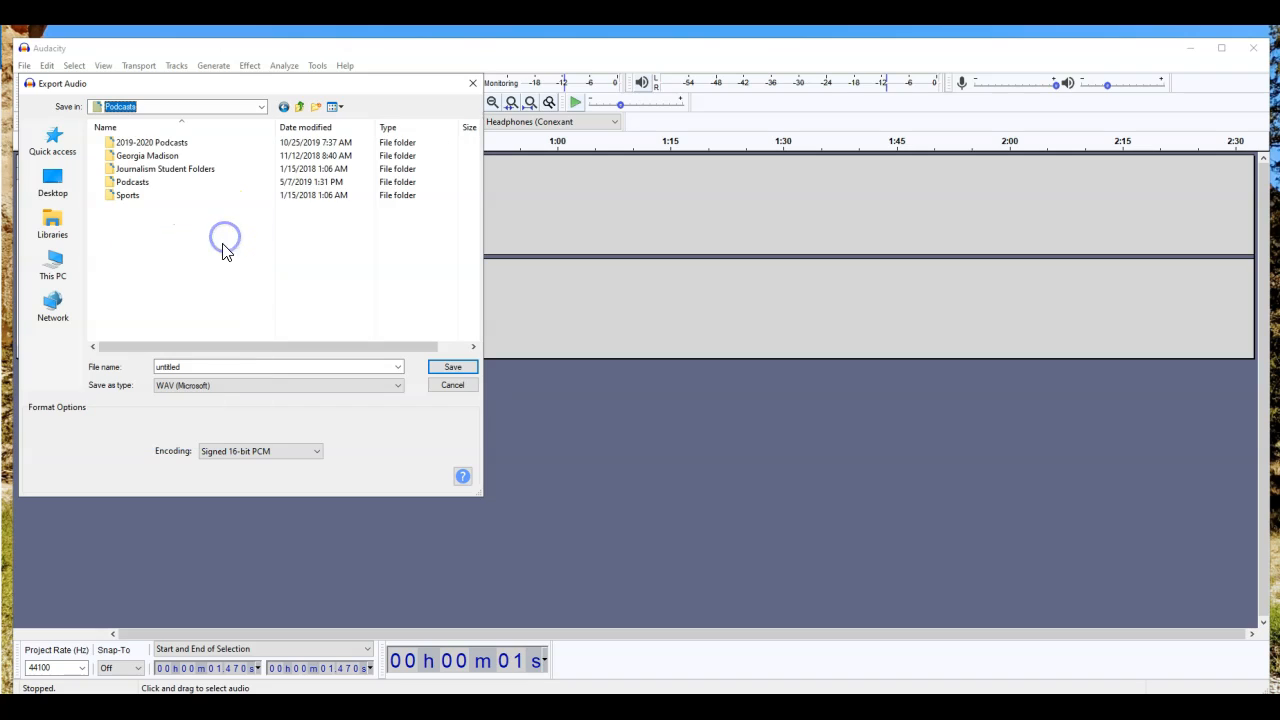
pyautogui.doubleClick(231, 366)
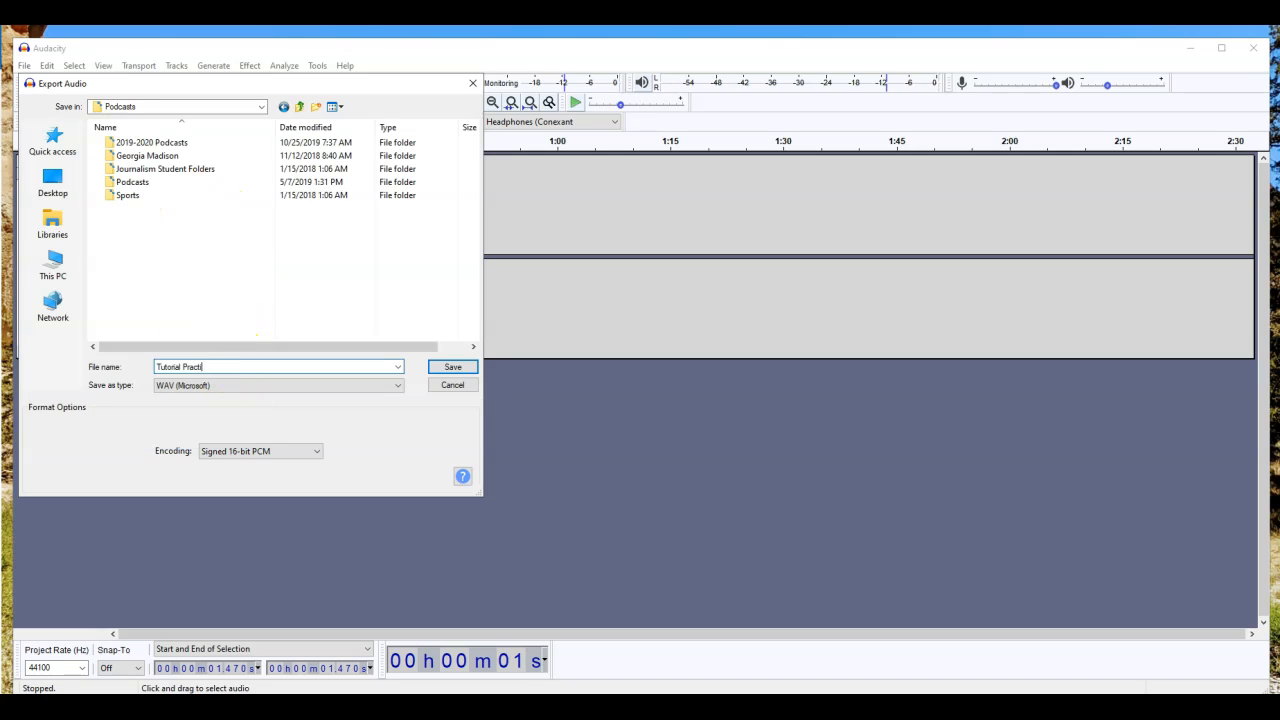
pyautogui.press('Return')
# Step: Enter the artist name in the metadata tags and finish the export
pyautogui.click(585, 290)
pyautogui.write('Dan')
pyautogui.press('Return')
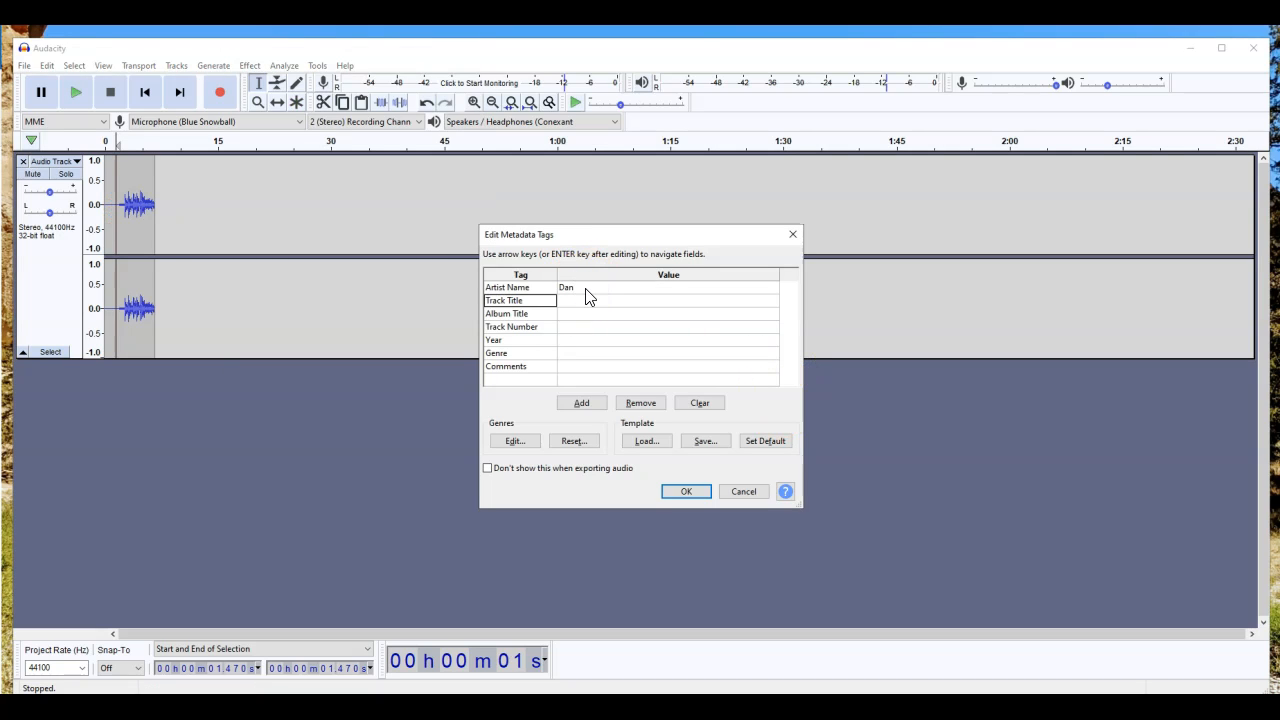
pyautogui.click(586, 290)
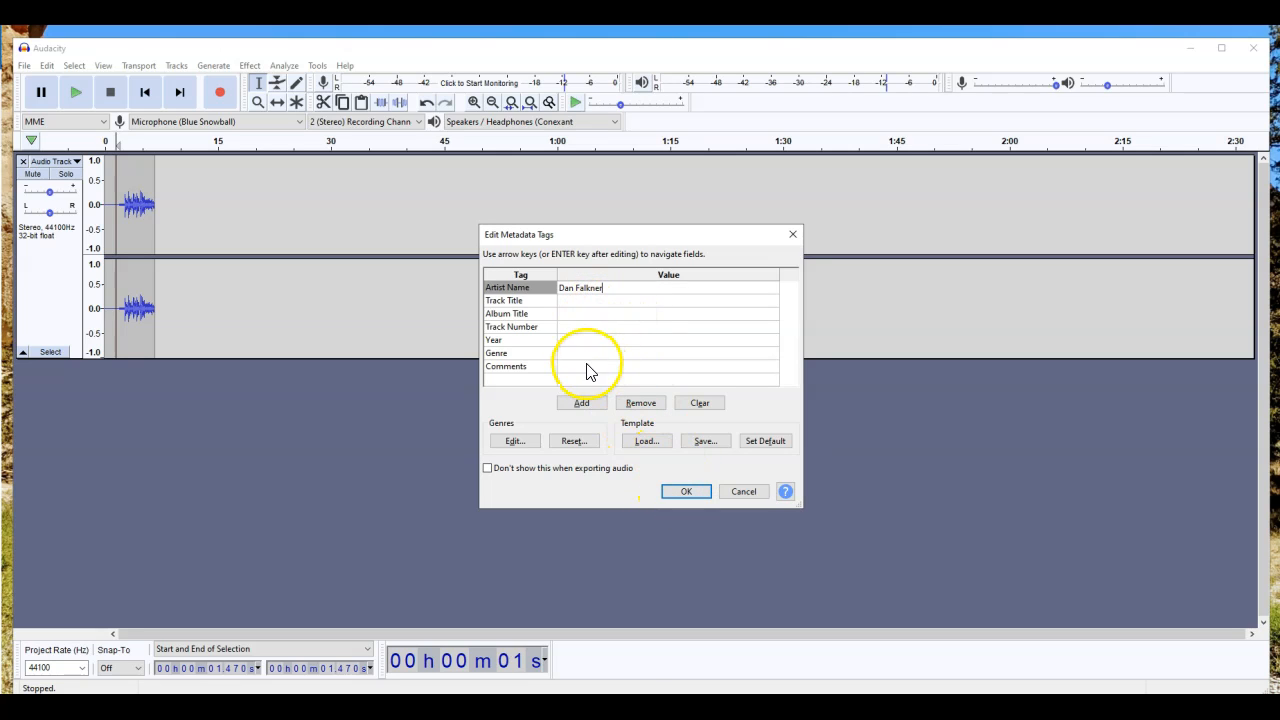
pyautogui.click(688, 491)
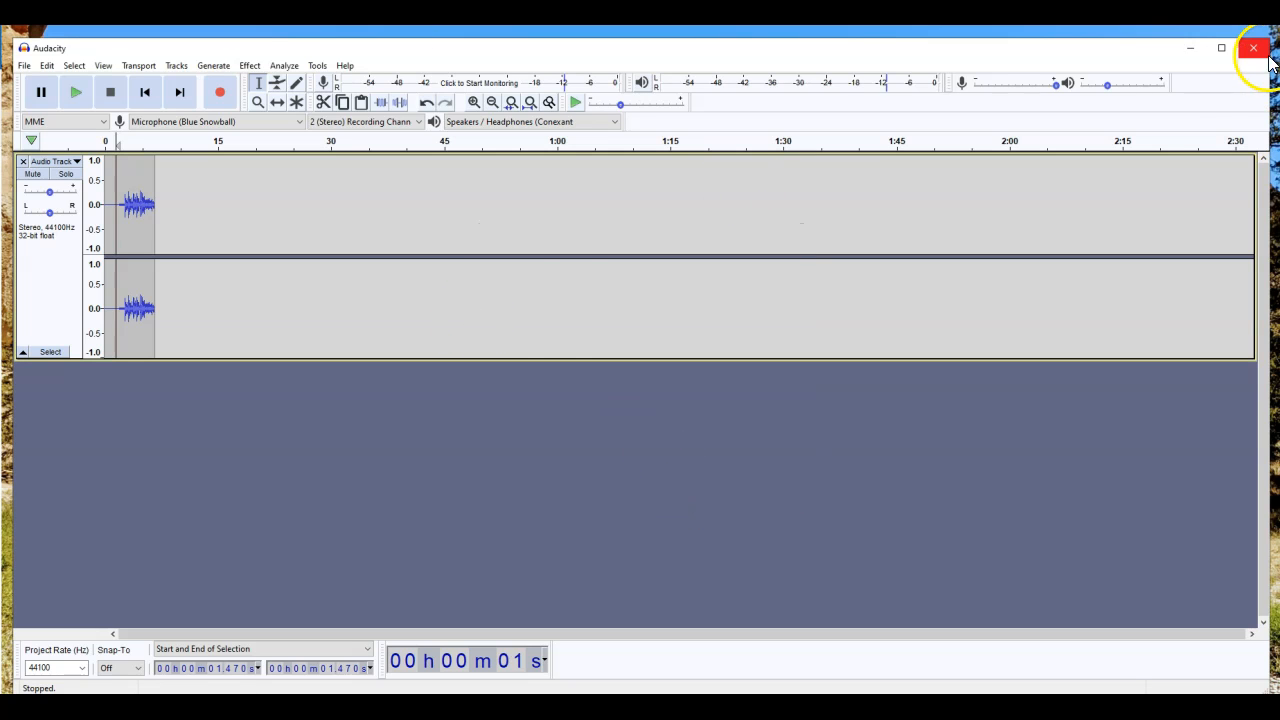
# Step: Minimize Audacity and load the Anchor dashboard in the browser
pyautogui.click(1189, 48)
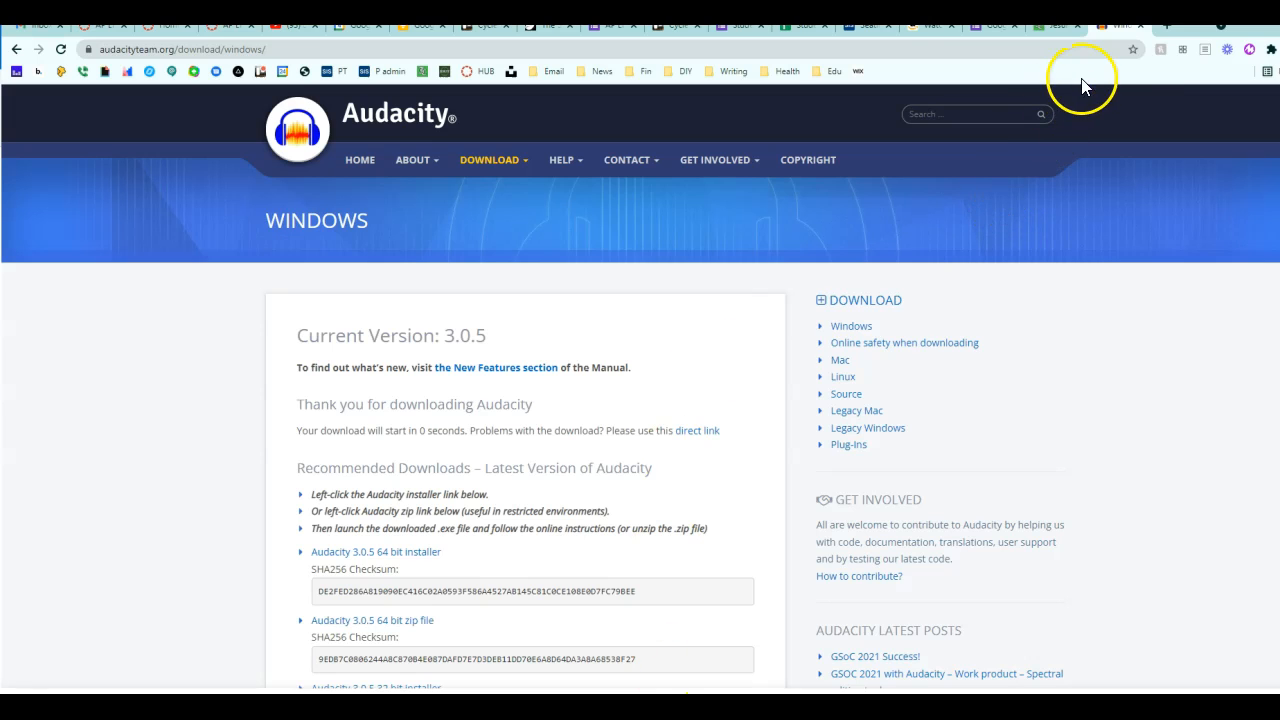
pyautogui.click(1095, 54)
pyautogui.write('anchor.fm/dashboard')
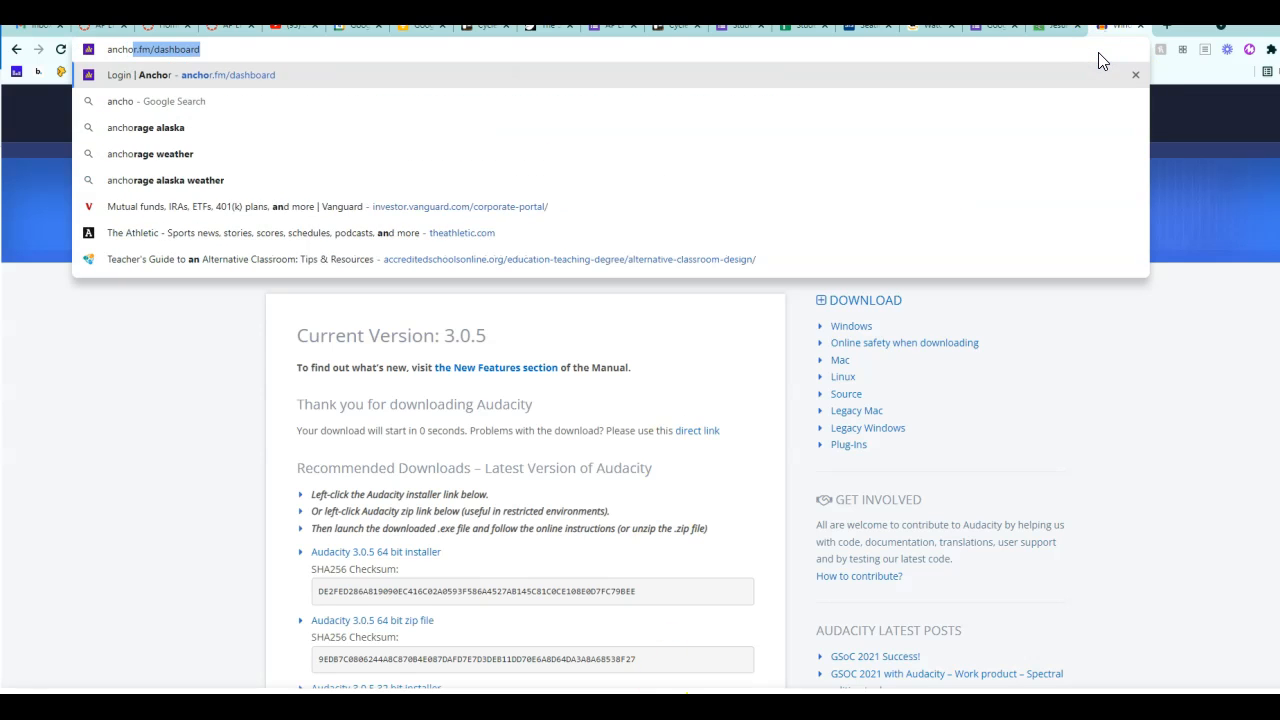
pyautogui.press('Return')
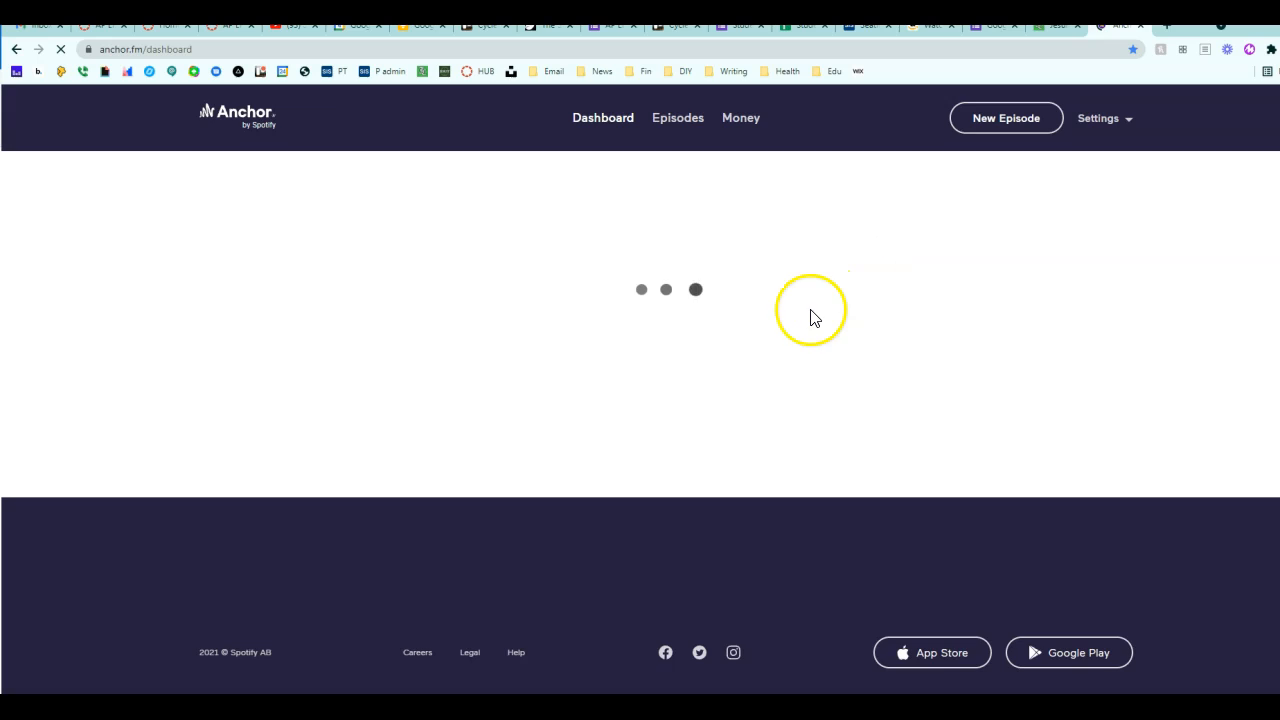
# Step: Start a new episode and bring up the upload file picker from the Library
pyautogui.click(980, 120)
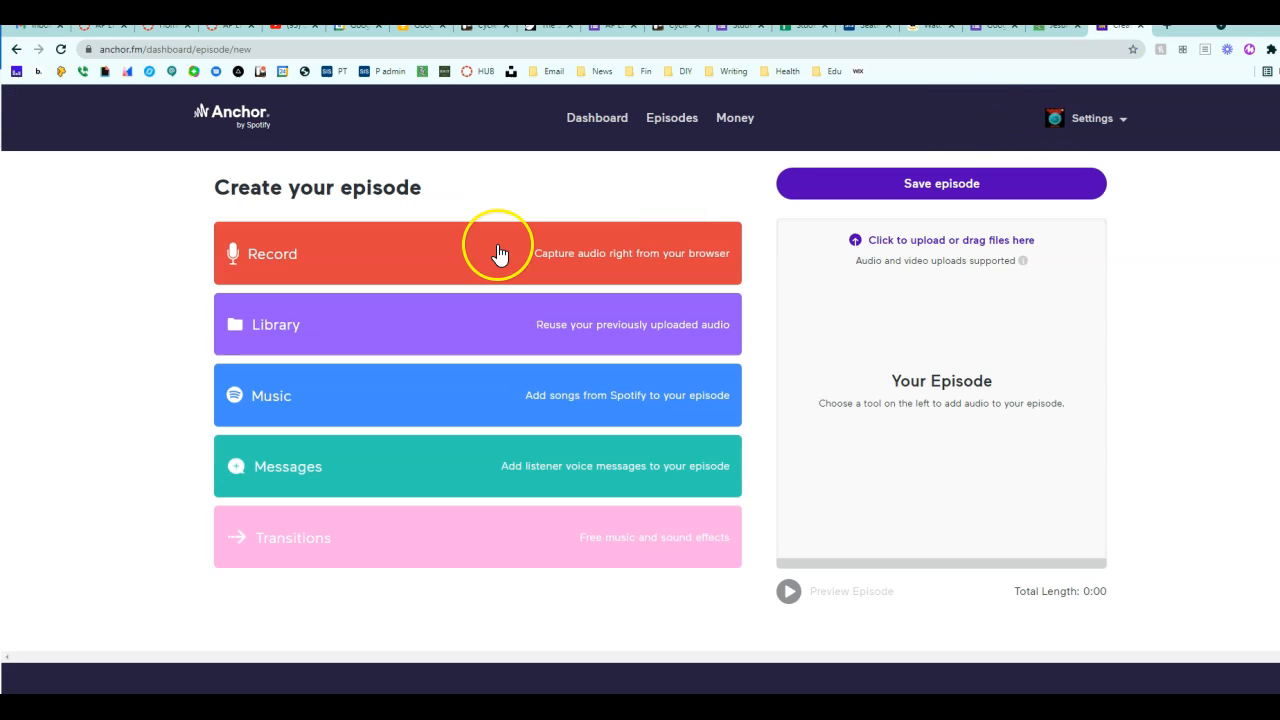
pyautogui.click(288, 340)
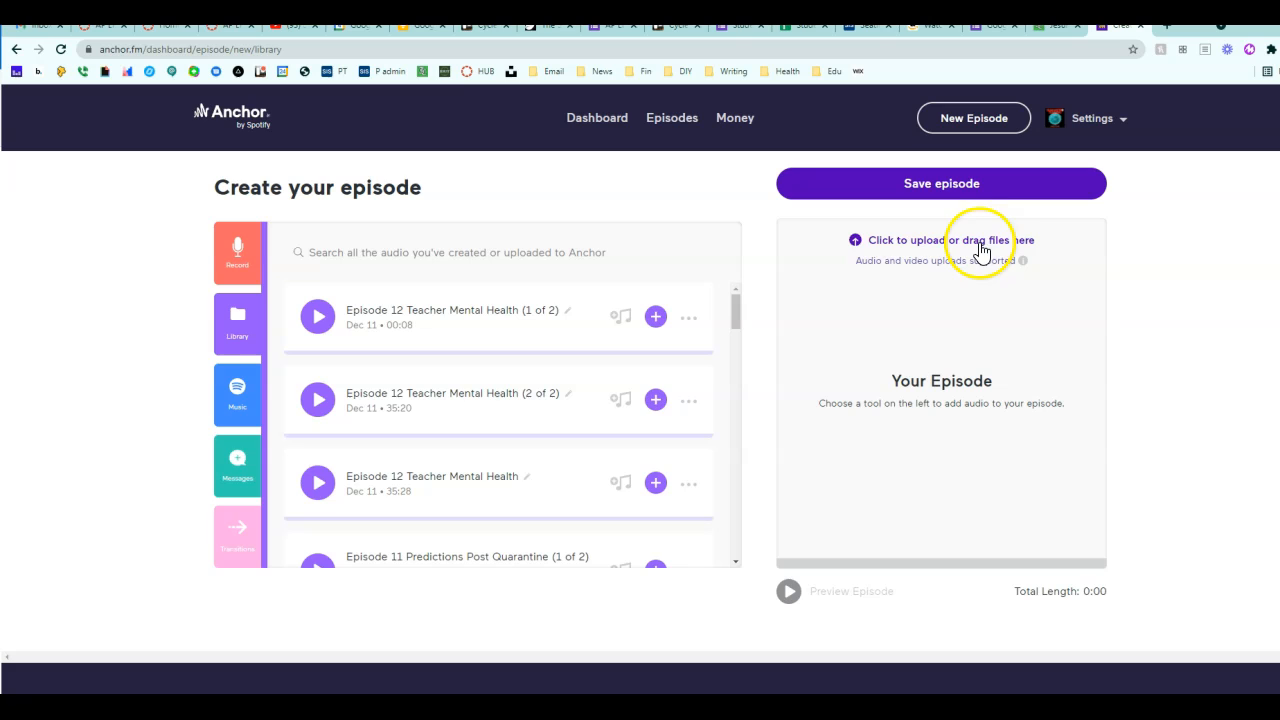
pyautogui.click(884, 246)
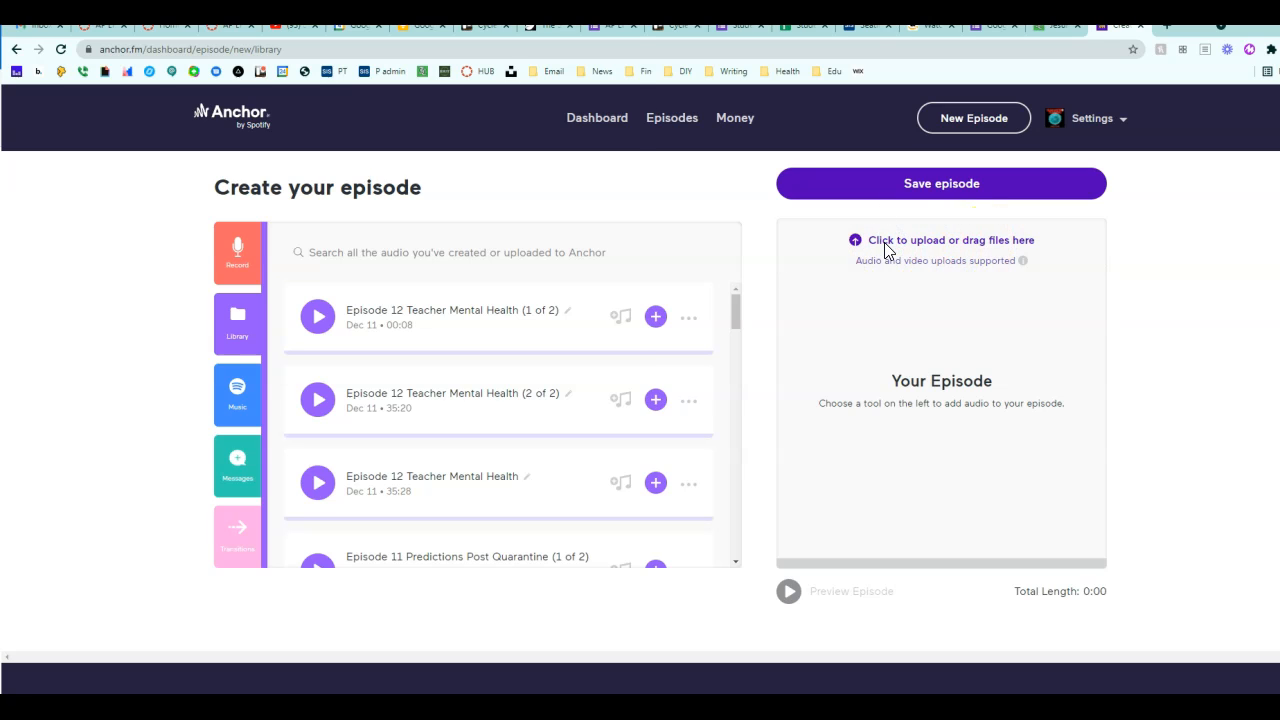
pyautogui.scroll(-5, 78, 322)
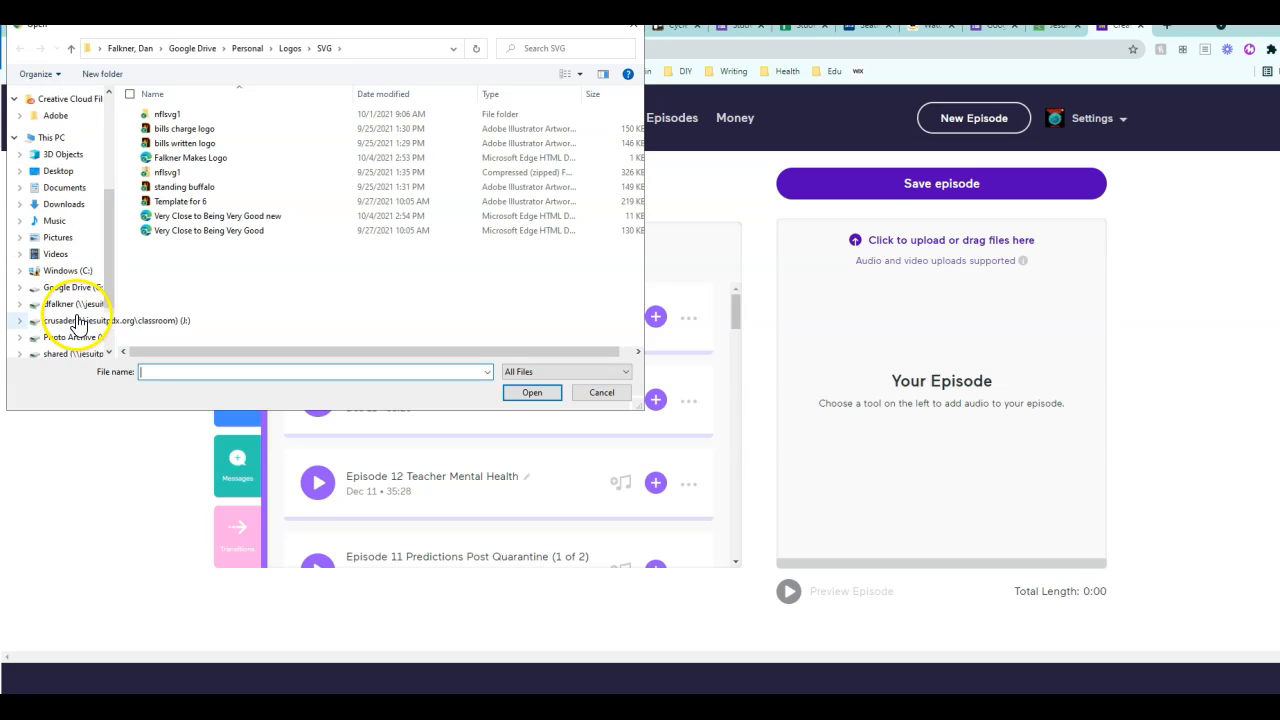
# Step: Open the Podcasts folder on the crusader drive and upload Tutorial Practice
pyautogui.click(70, 321)
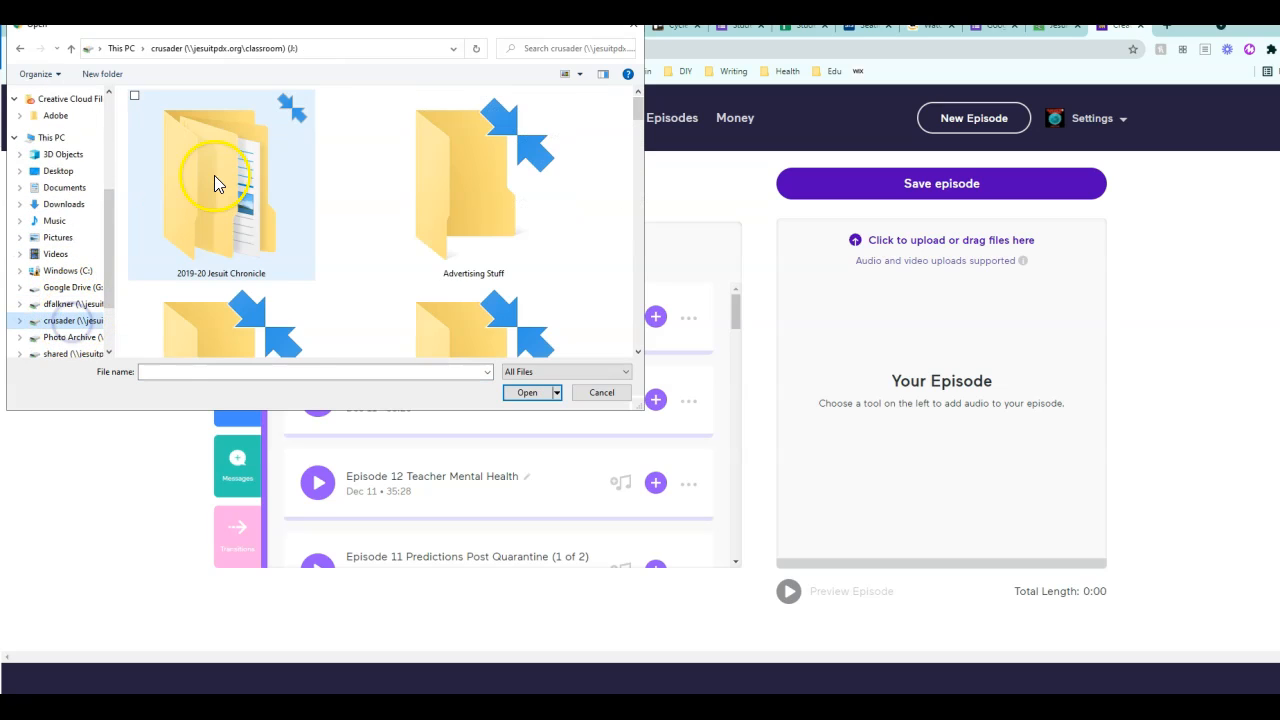
pyautogui.scroll(-10, 374, 237)
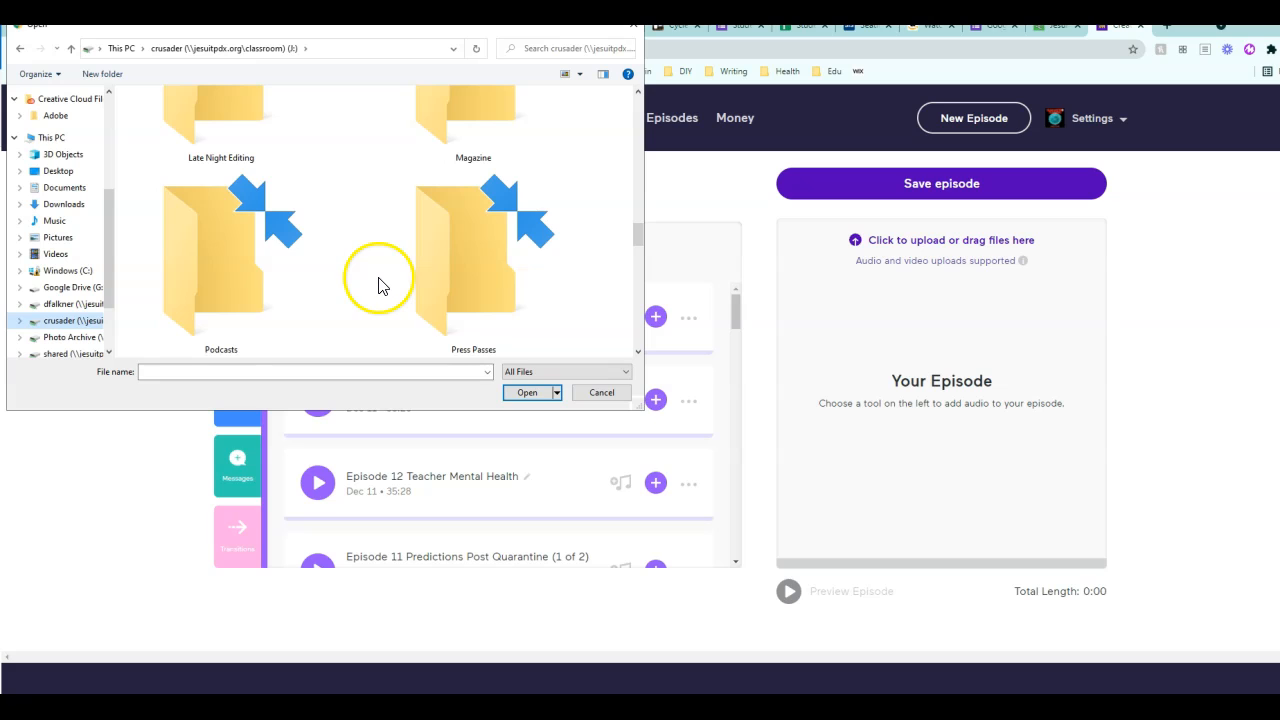
pyautogui.click(252, 277)
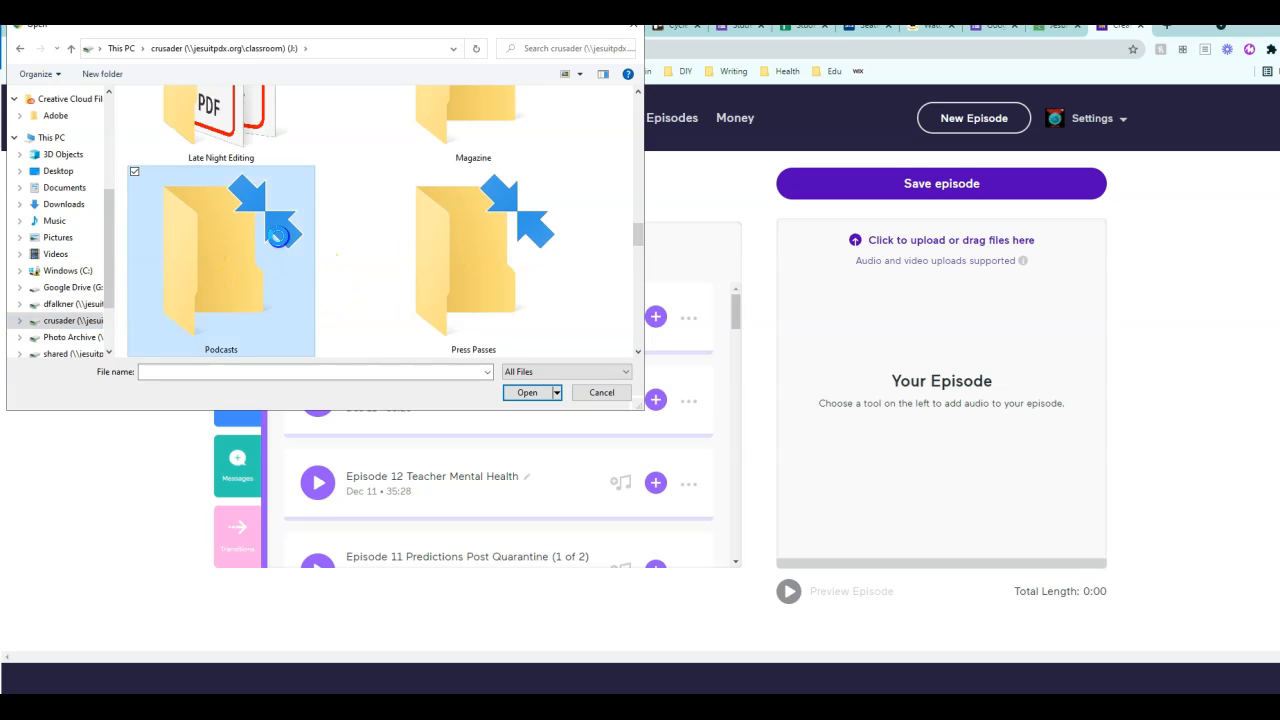
pyautogui.doubleClick(278, 236)
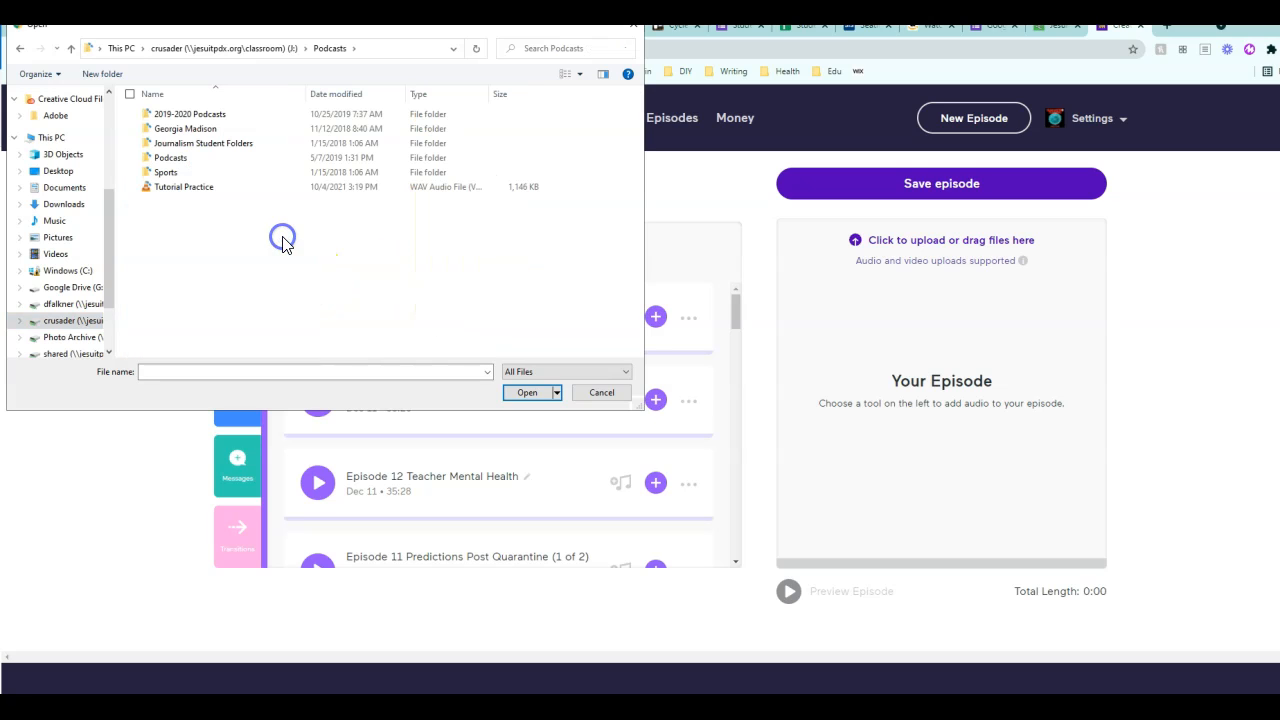
pyautogui.doubleClick(170, 188)
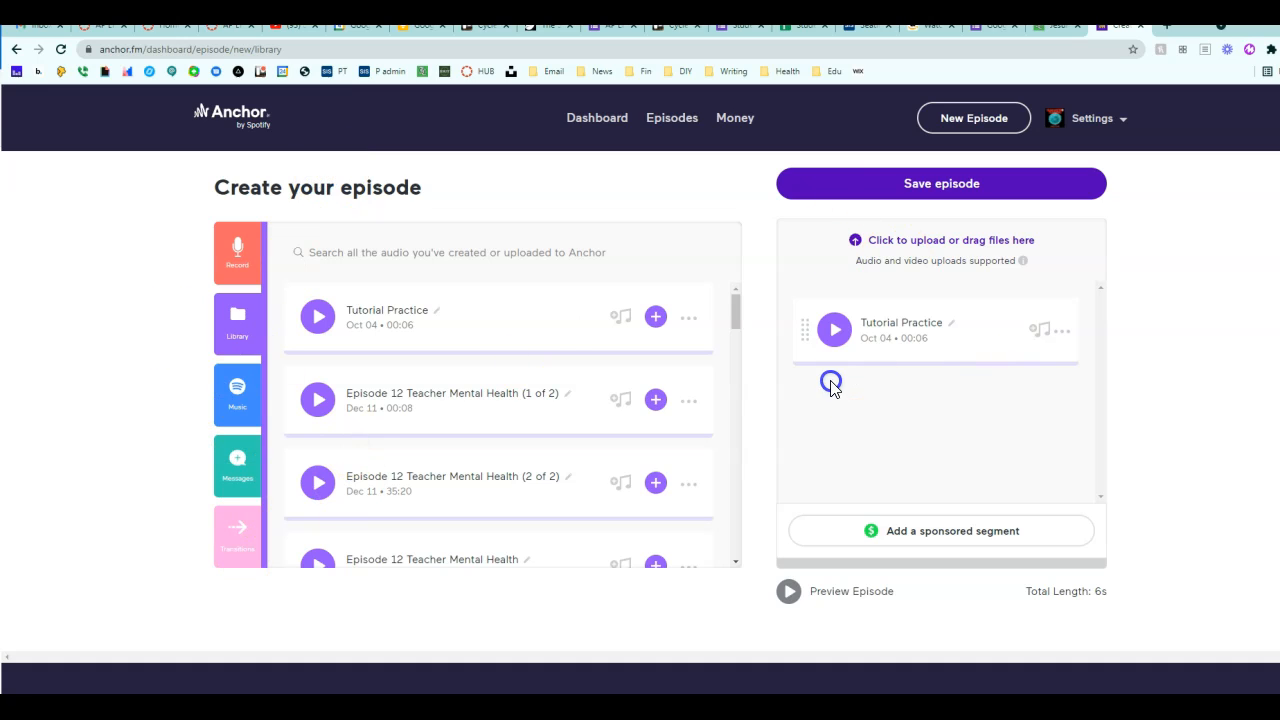
# Step: Play and then stop the Tutorial Practice clip under Your Episode, then return to the Audacity window
pyautogui.click(348, 358)
pyautogui.click(835, 332)
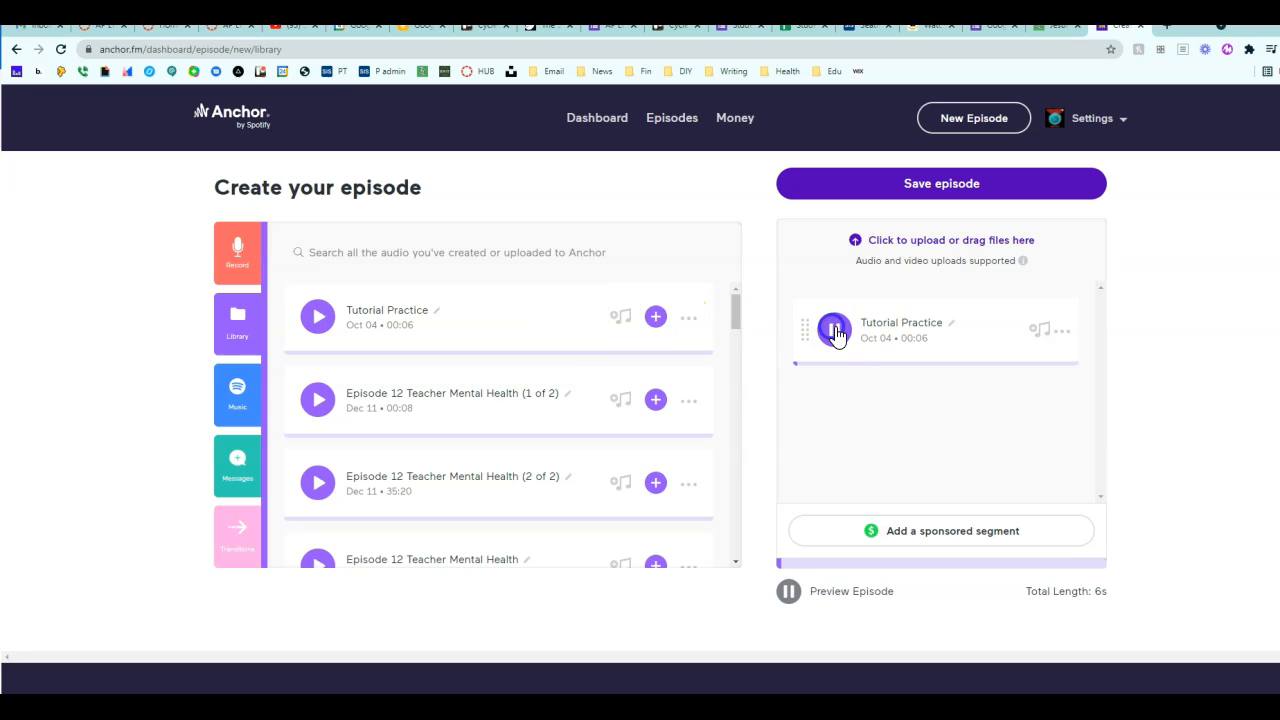
pyautogui.click(836, 331)
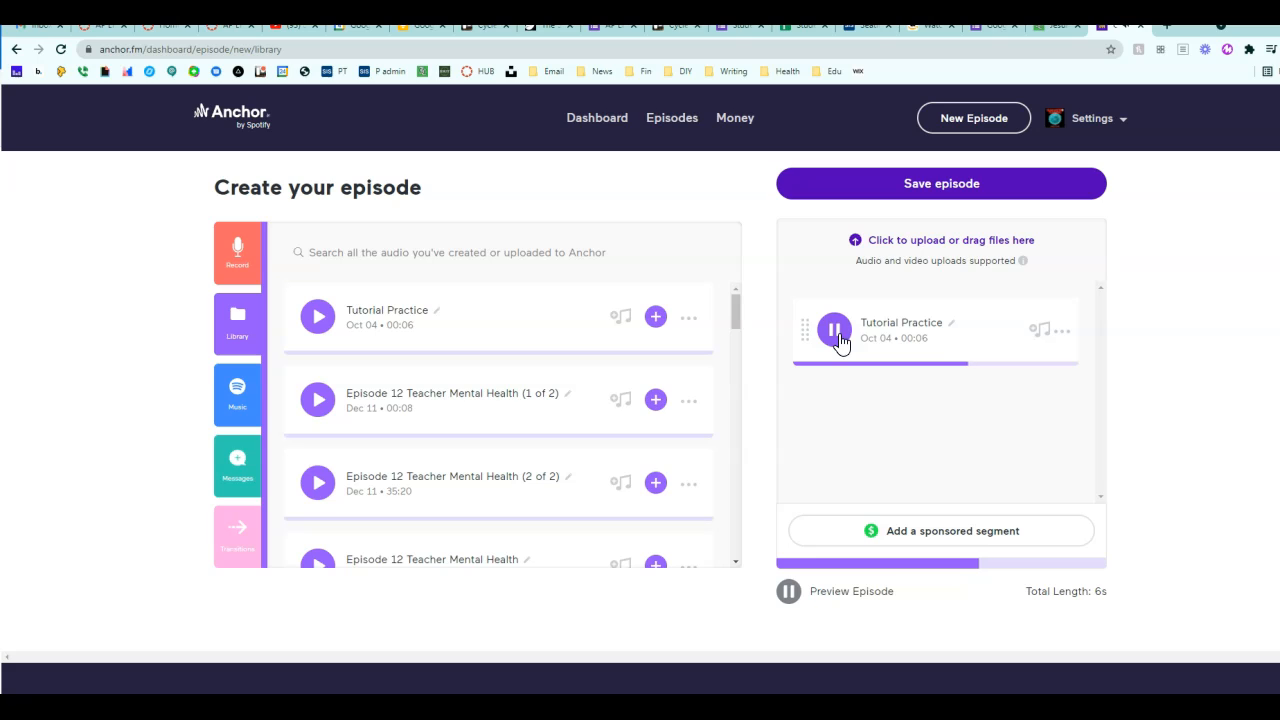
pyautogui.click(838, 338)
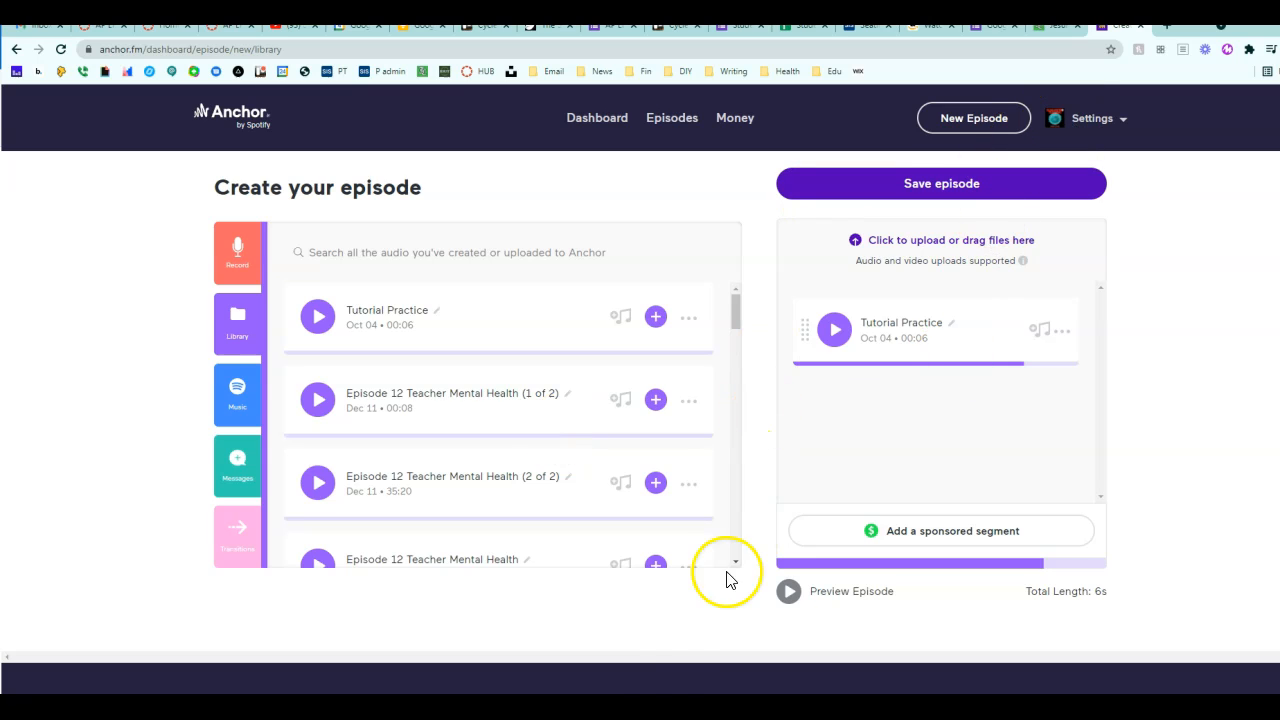
pyautogui.click(752, 708)
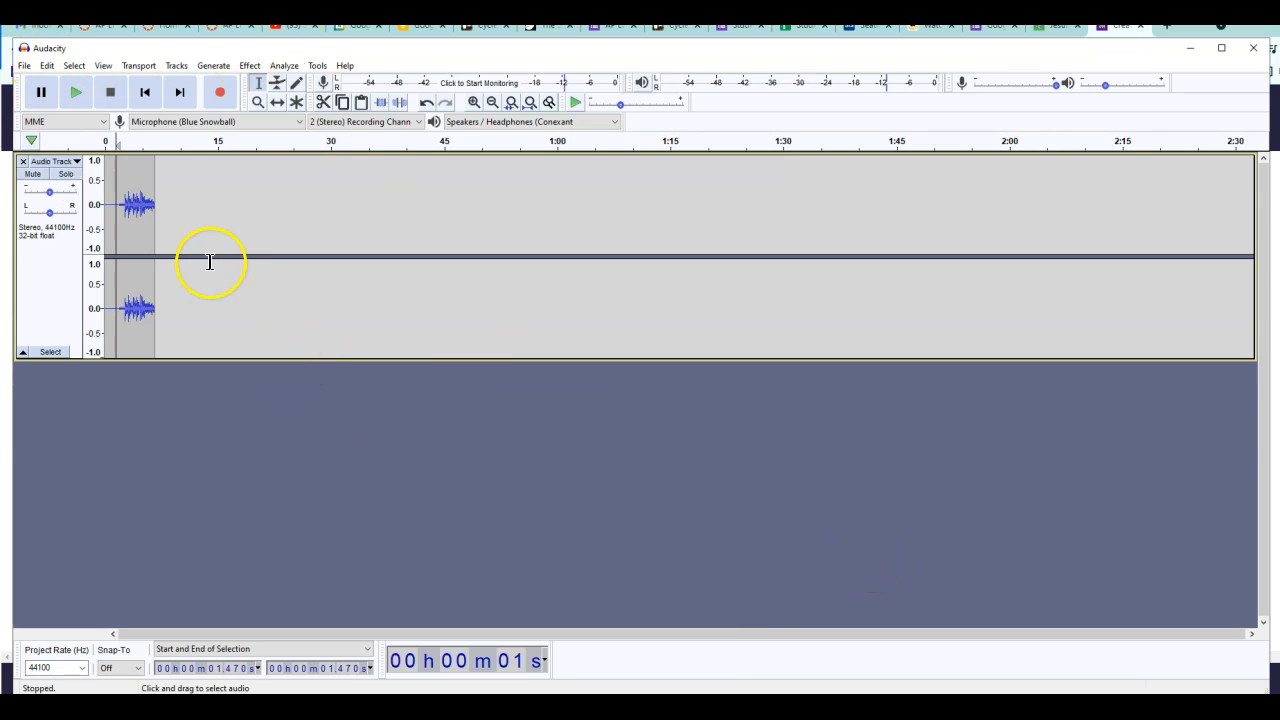
pyautogui.click(213, 65)
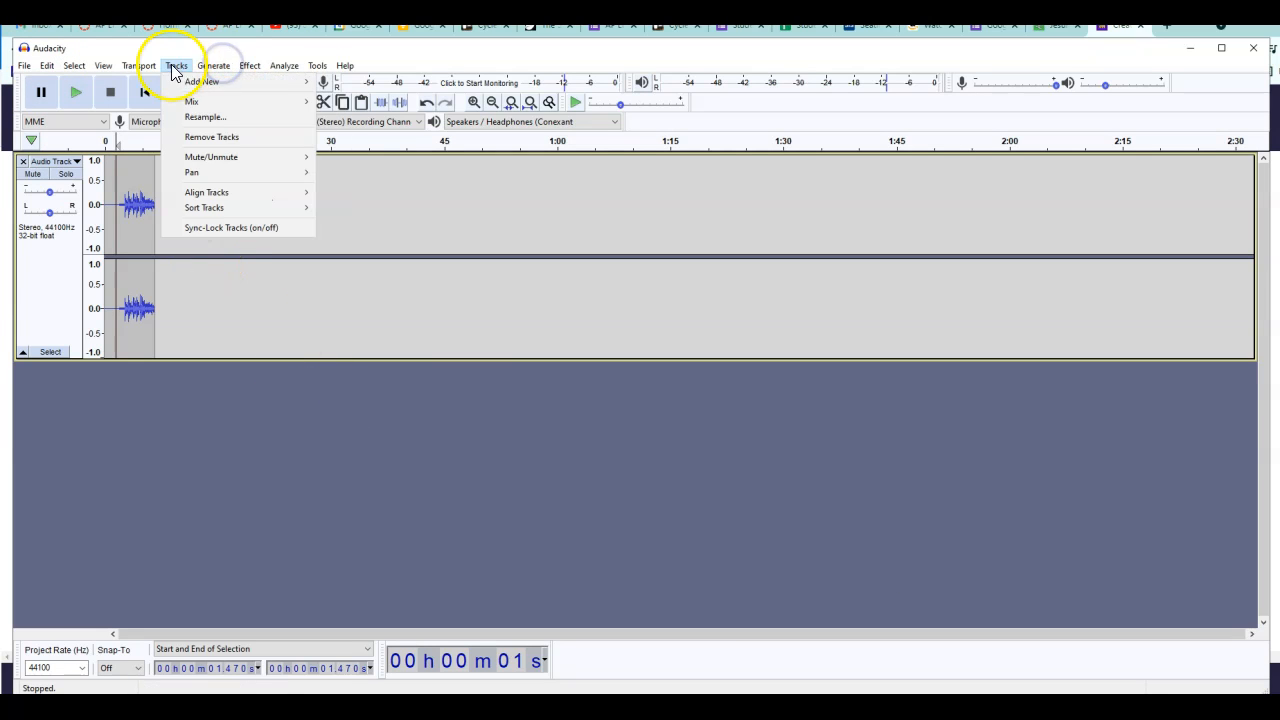
pyautogui.moveTo(137, 70)
pyautogui.moveTo(31, 68)
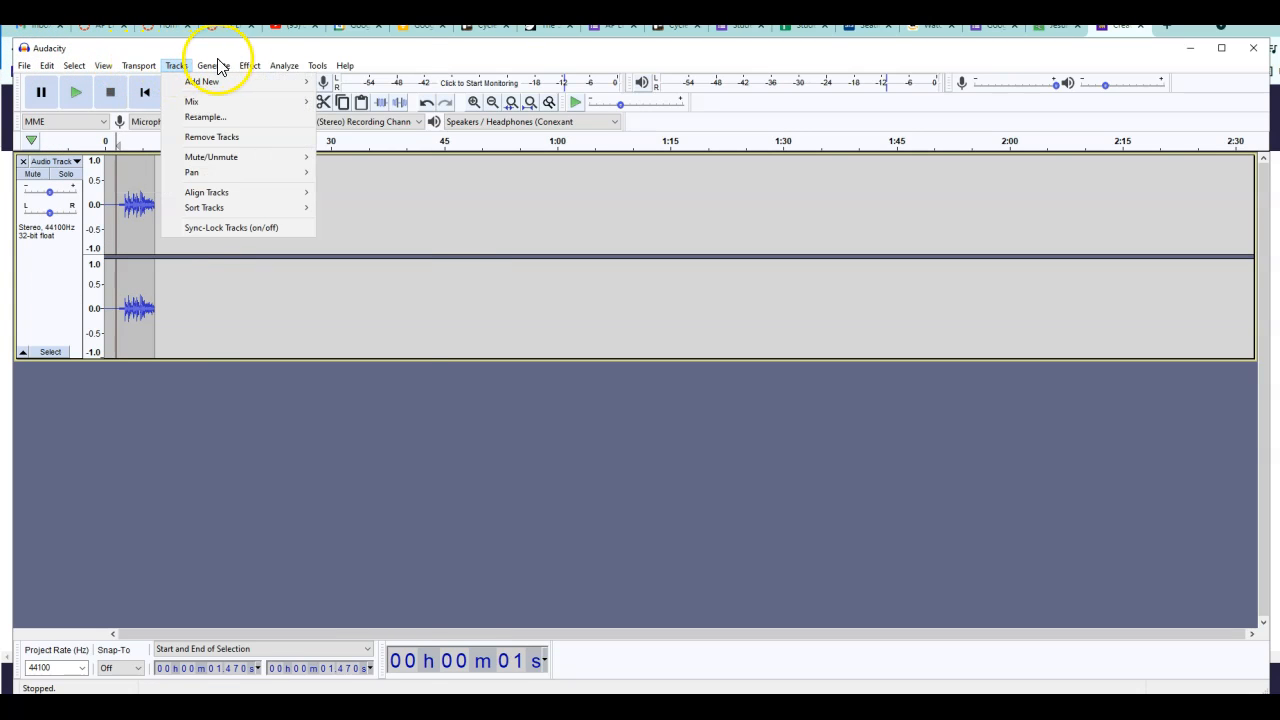
pyautogui.moveTo(249, 66)
pyautogui.click(187, 482)
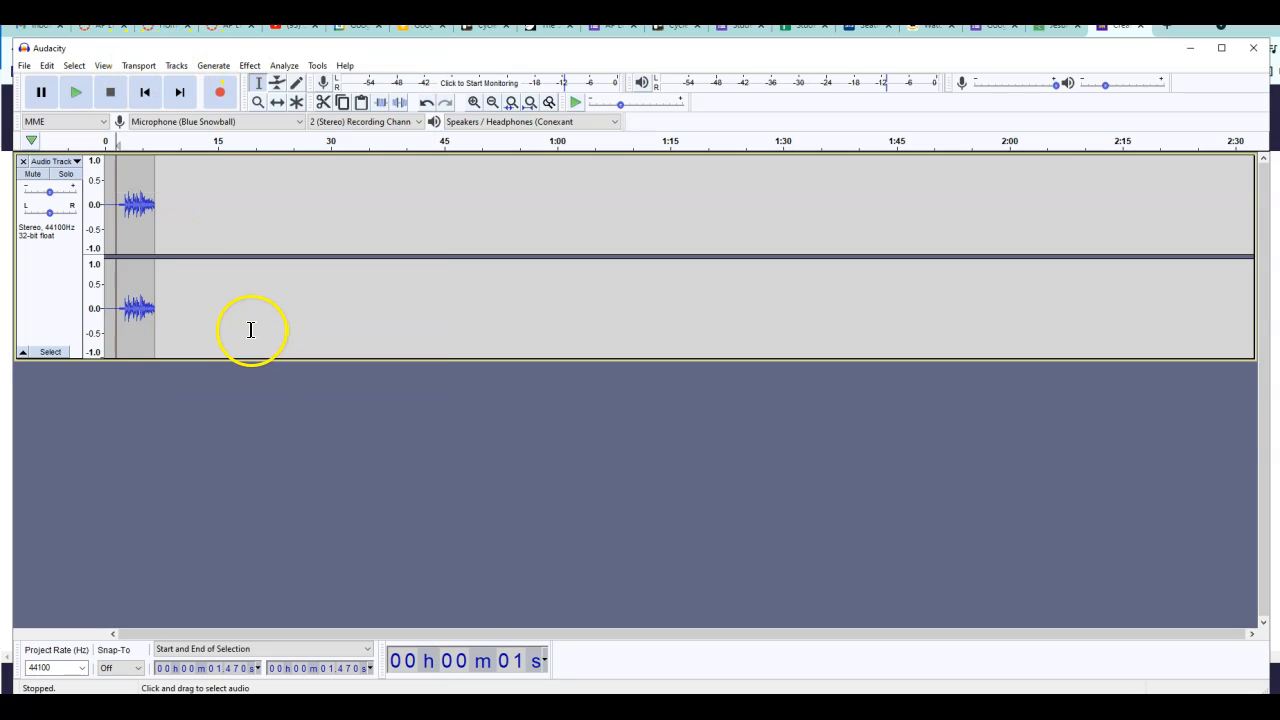